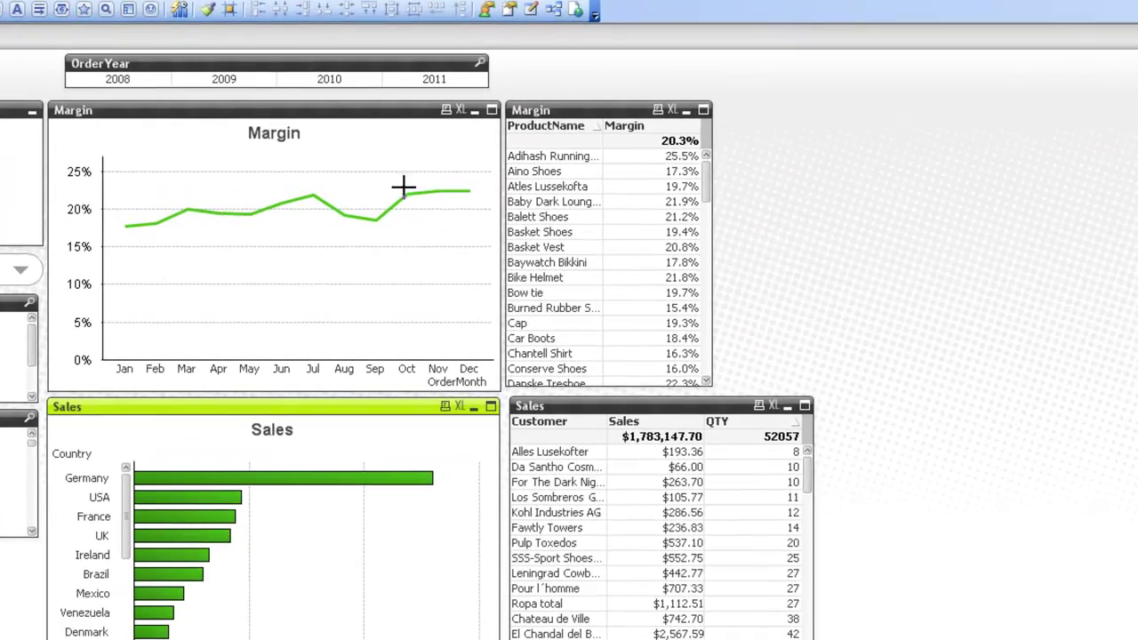
Step: Inspect the Margin chart's expression definition in its properties
{"action": "right_click", "coordinate": [239, 203]}
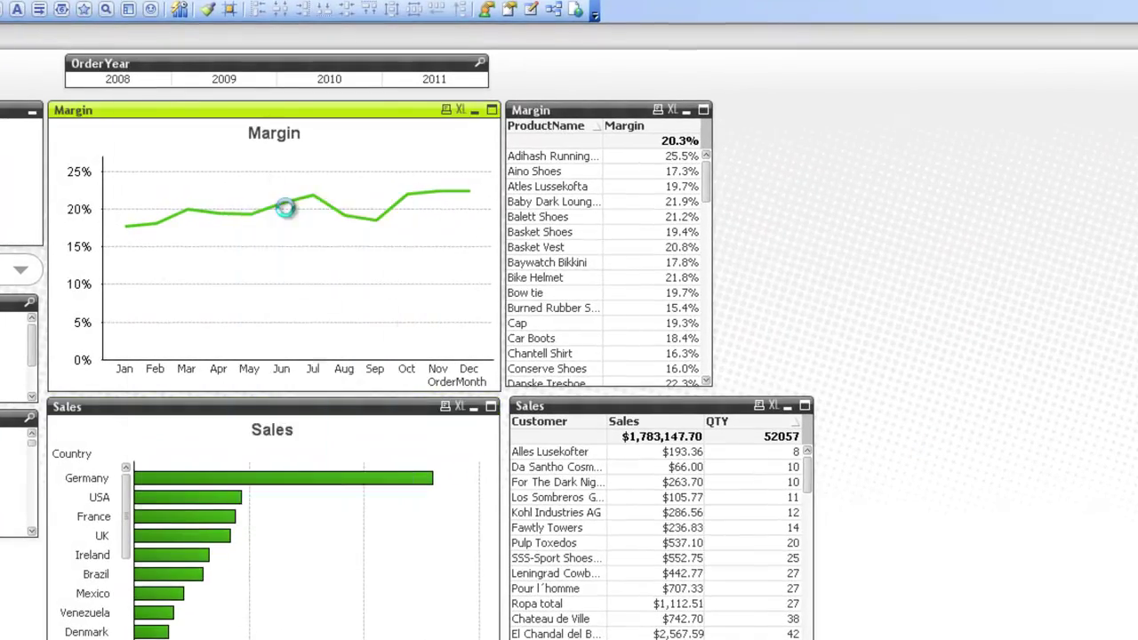
{"action": "left_click", "coordinate": [285, 212]}
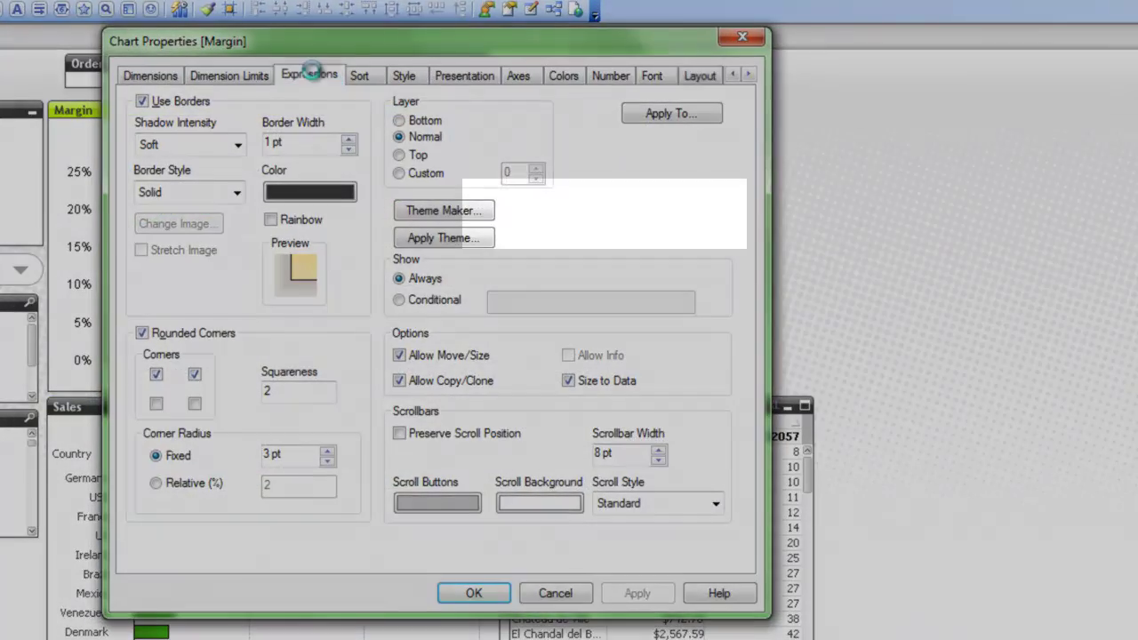
{"action": "left_click", "coordinate": [306, 75]}
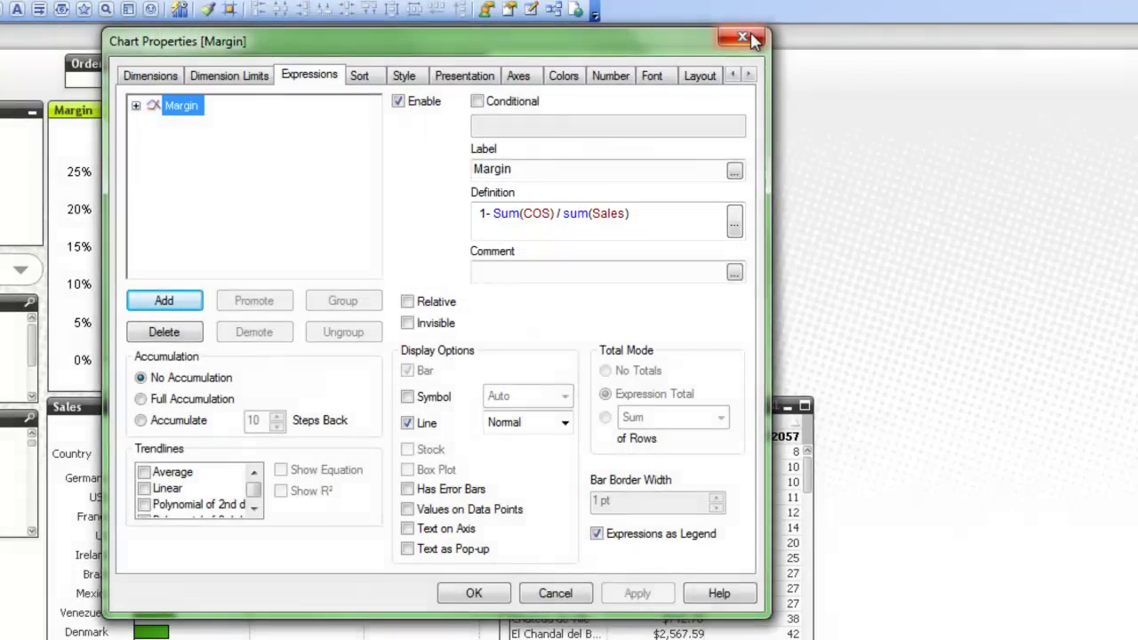
{"action": "left_click", "coordinate": [741, 36]}
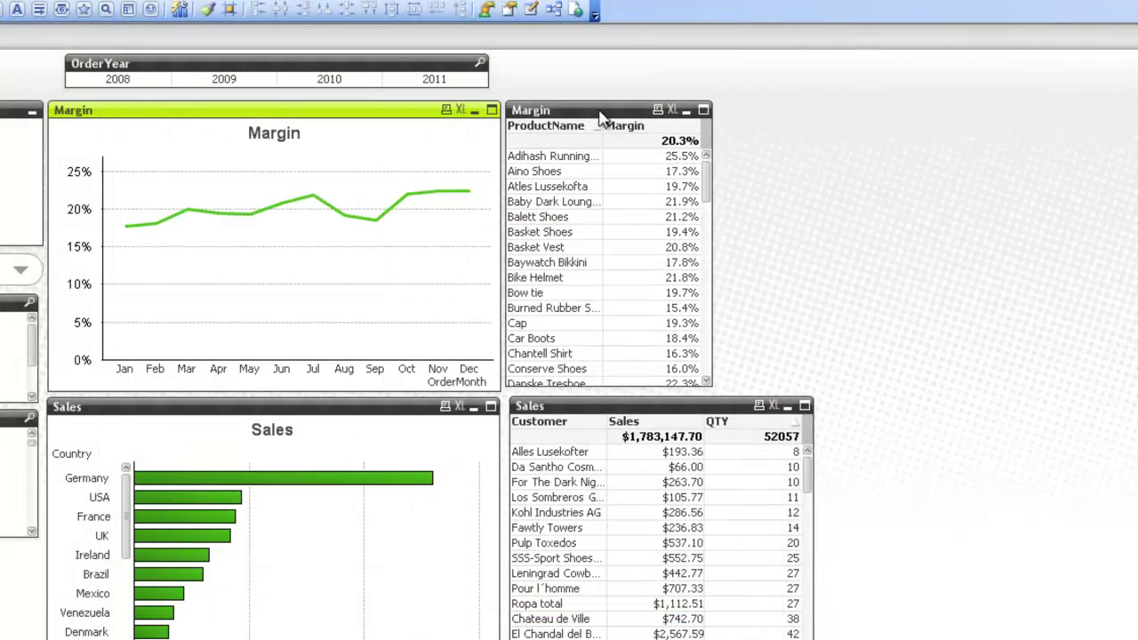
Step: Copy the full Margin expression from the Margin table's expression settings
{"action": "right_click", "coordinate": [602, 194]}
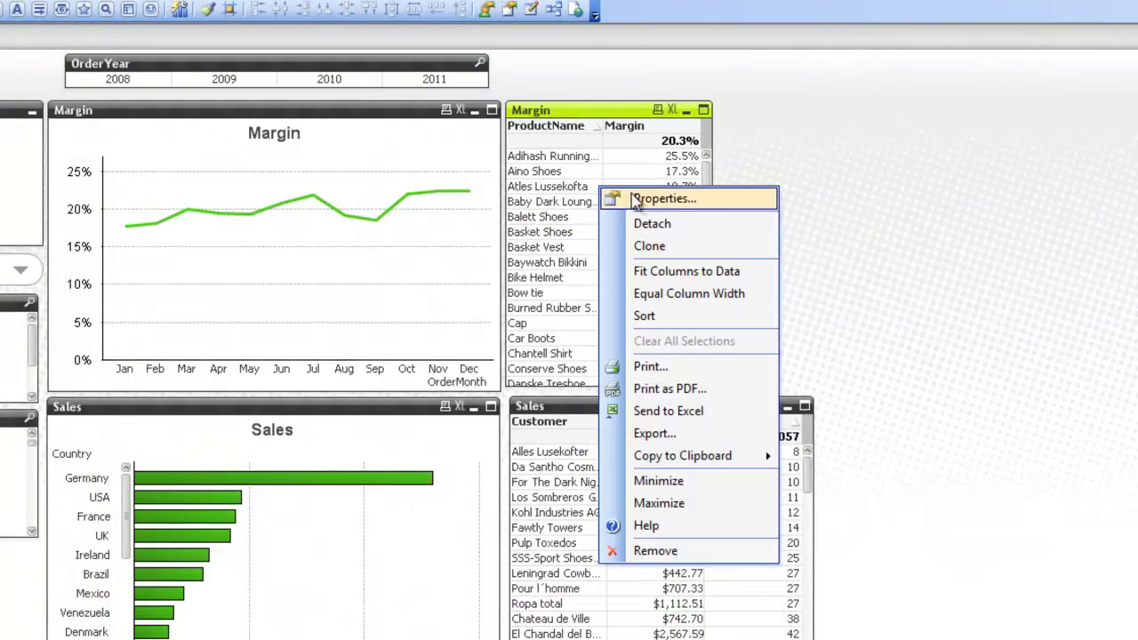
{"action": "left_click", "coordinate": [642, 194]}
{"action": "left_click", "coordinate": [284, 76]}
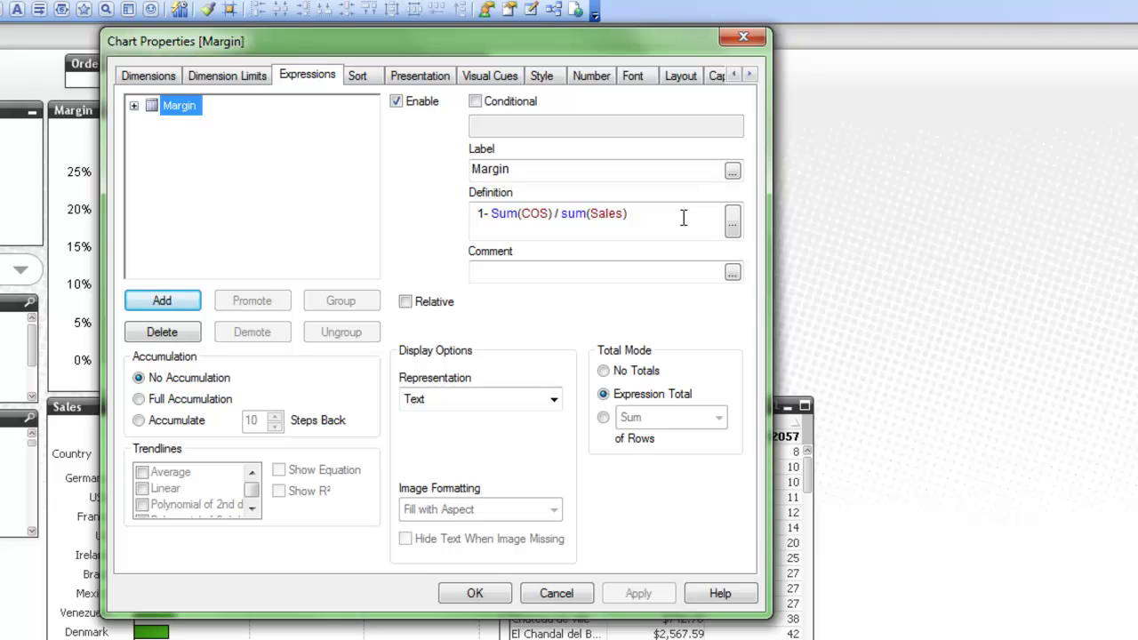
{"action": "left_click_drag", "start_coordinate": [683, 218], "coordinate": [458, 225]}
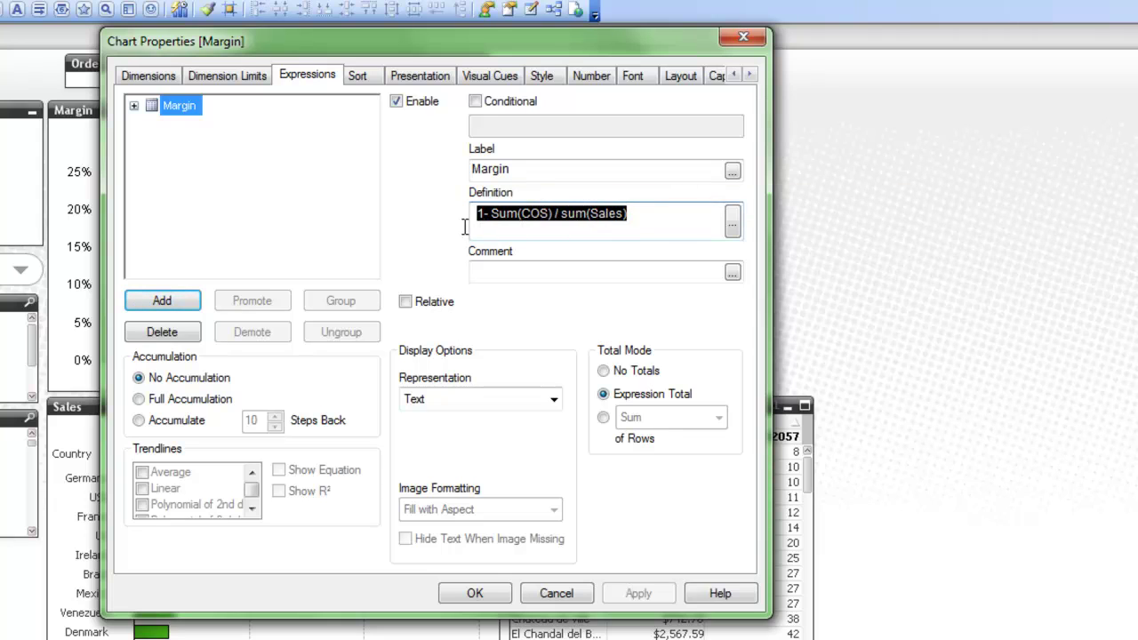
{"action": "right_click", "coordinate": [538, 218]}
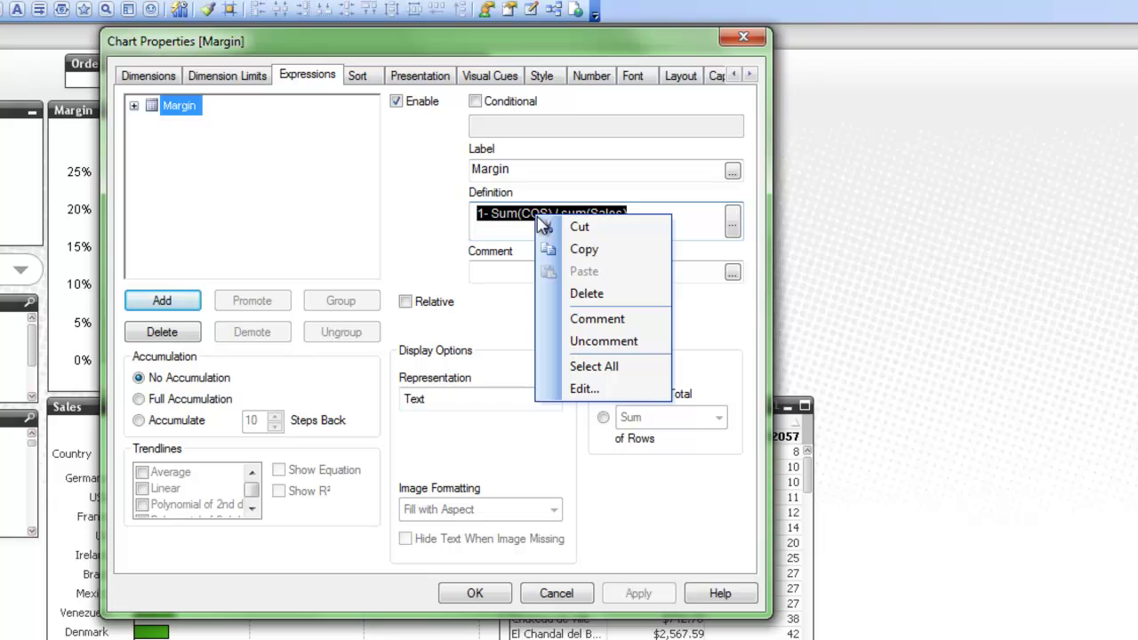
{"action": "left_click", "coordinate": [608, 251]}
{"action": "left_click", "coordinate": [743, 43]}
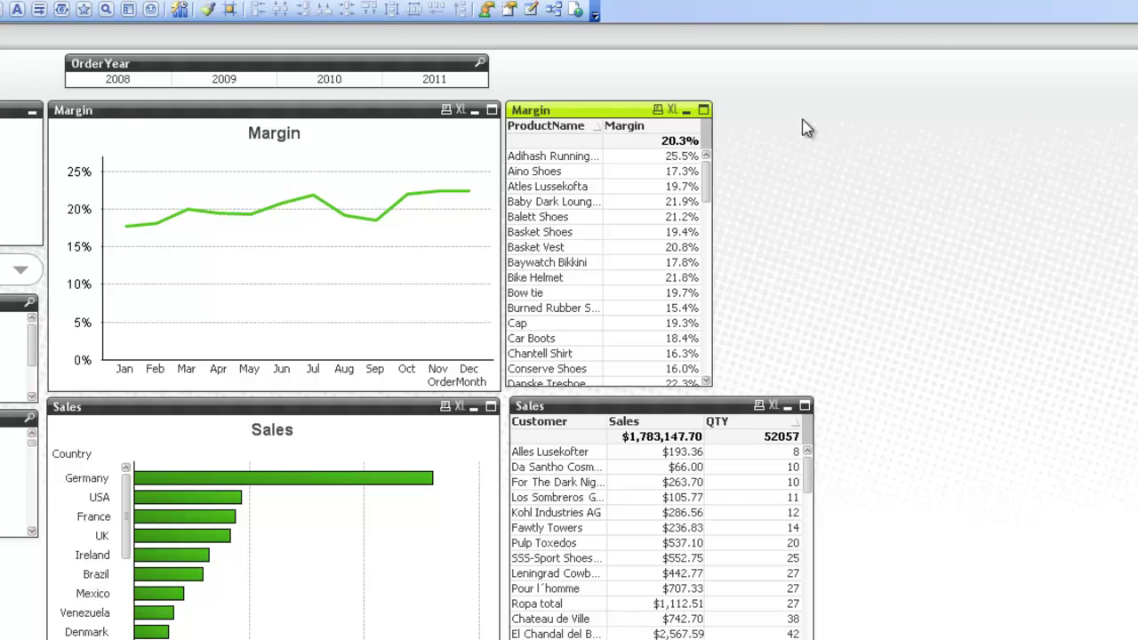
{"action": "left_click", "coordinate": [814, 165]}
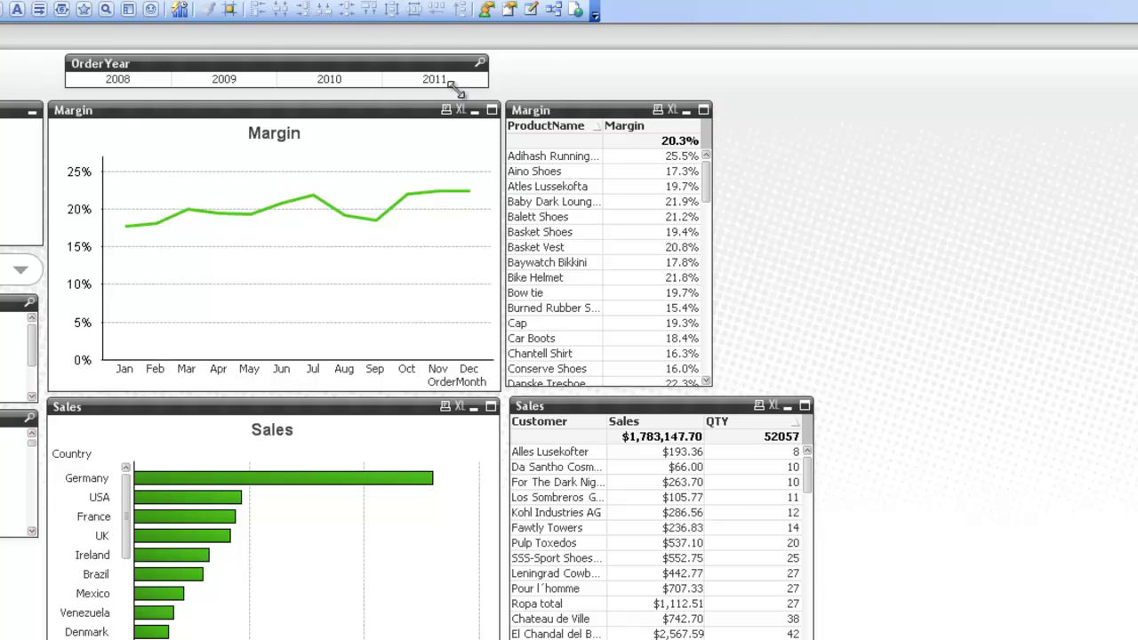
Step: Look at the document variables overview, leaving it without adding a variable
{"action": "left_click", "coordinate": [36, 2]}
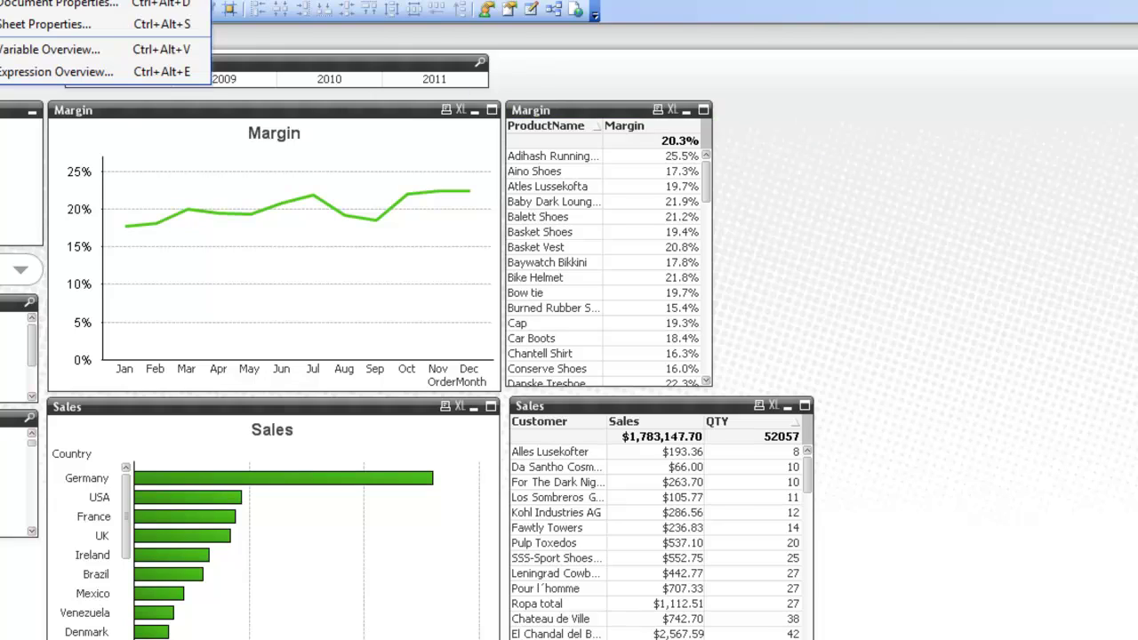
{"action": "left_click", "coordinate": [43, 50]}
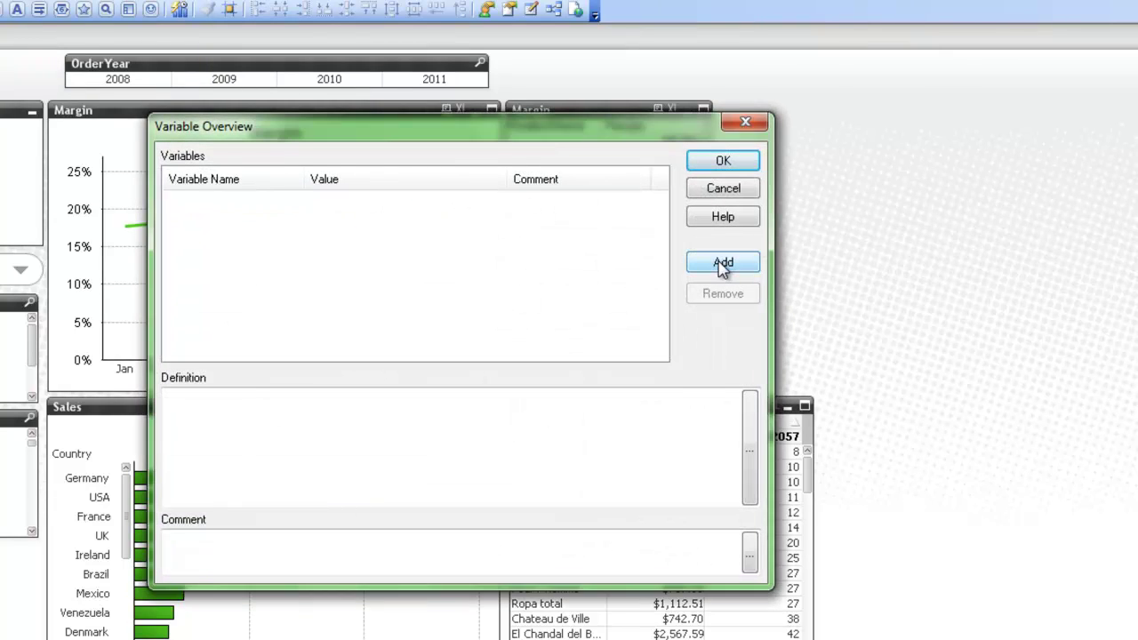
{"action": "left_click", "coordinate": [722, 261]}
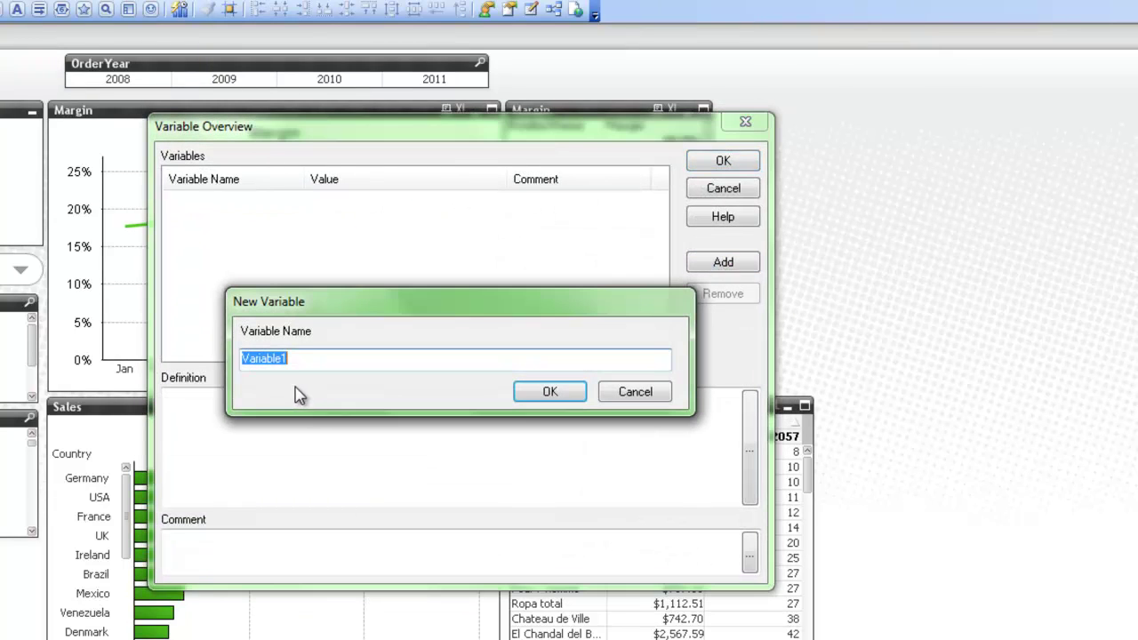
{"action": "left_click", "coordinate": [634, 392]}
{"action": "left_click", "coordinate": [747, 188]}
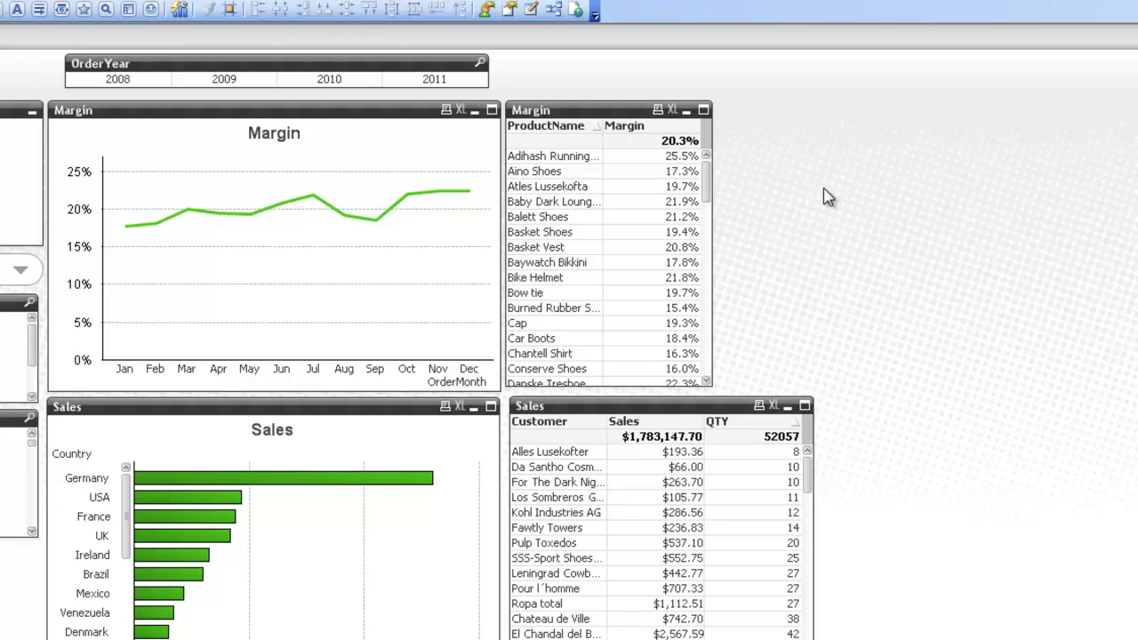
Step: Place a new input box on the sheet showing a newly created, empty vMargin variable
{"action": "right_click", "coordinate": [827, 131]}
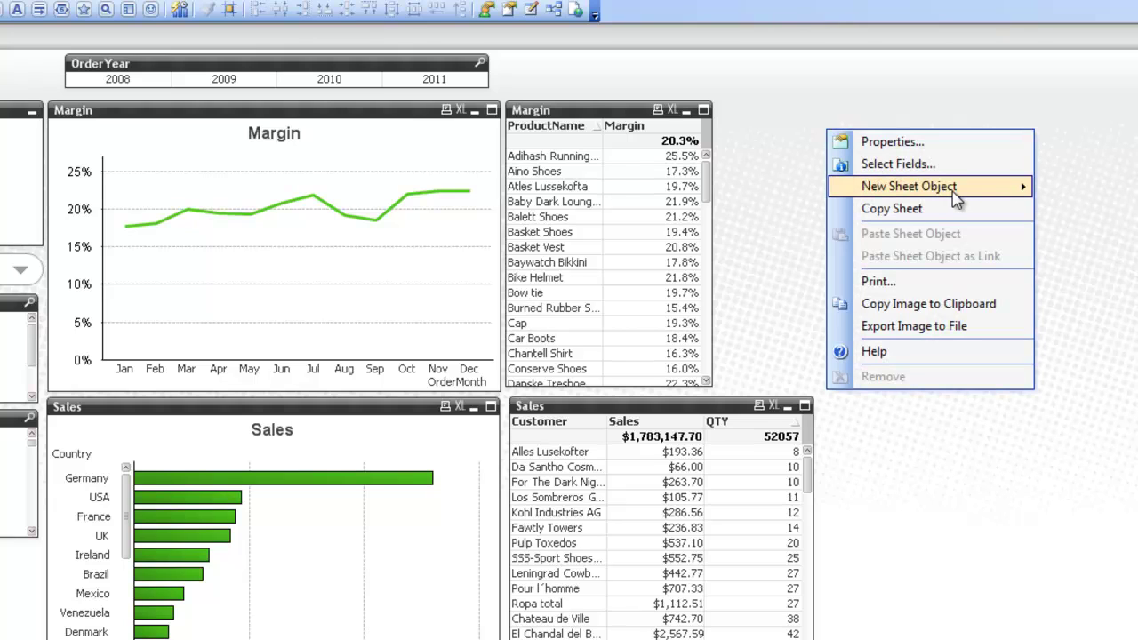
{"action": "mouse_move", "coordinate": [908, 186]}
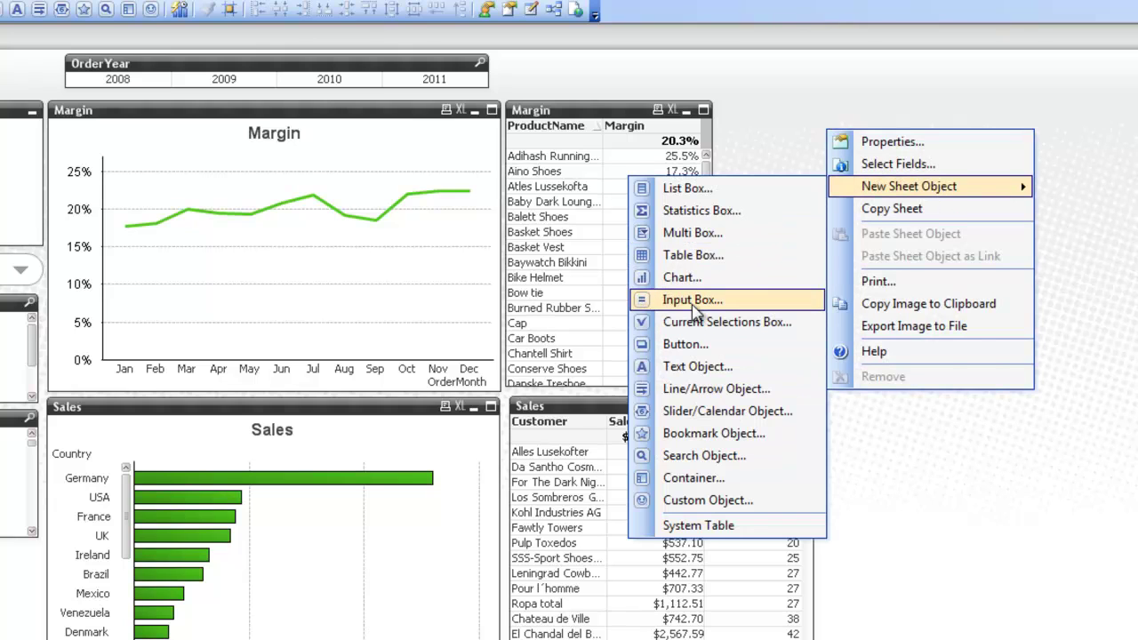
{"action": "left_click", "coordinate": [693, 299]}
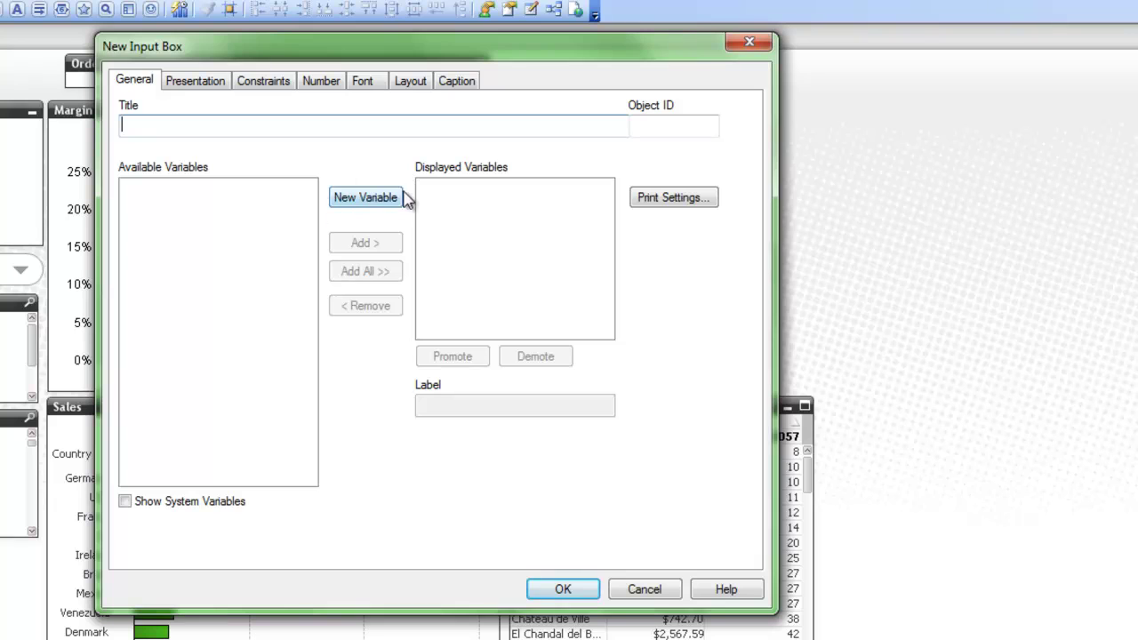
{"action": "left_click", "coordinate": [370, 205]}
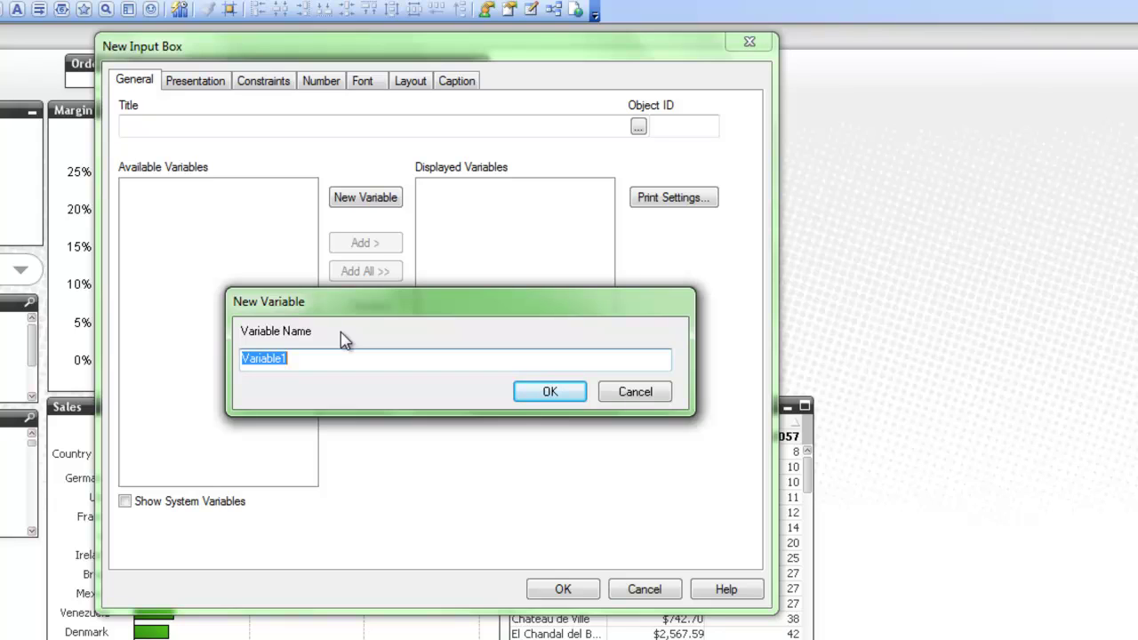
{"action": "type", "text": "v"}
{"action": "type", "text": "Margin"}
{"action": "left_click", "coordinate": [546, 396]}
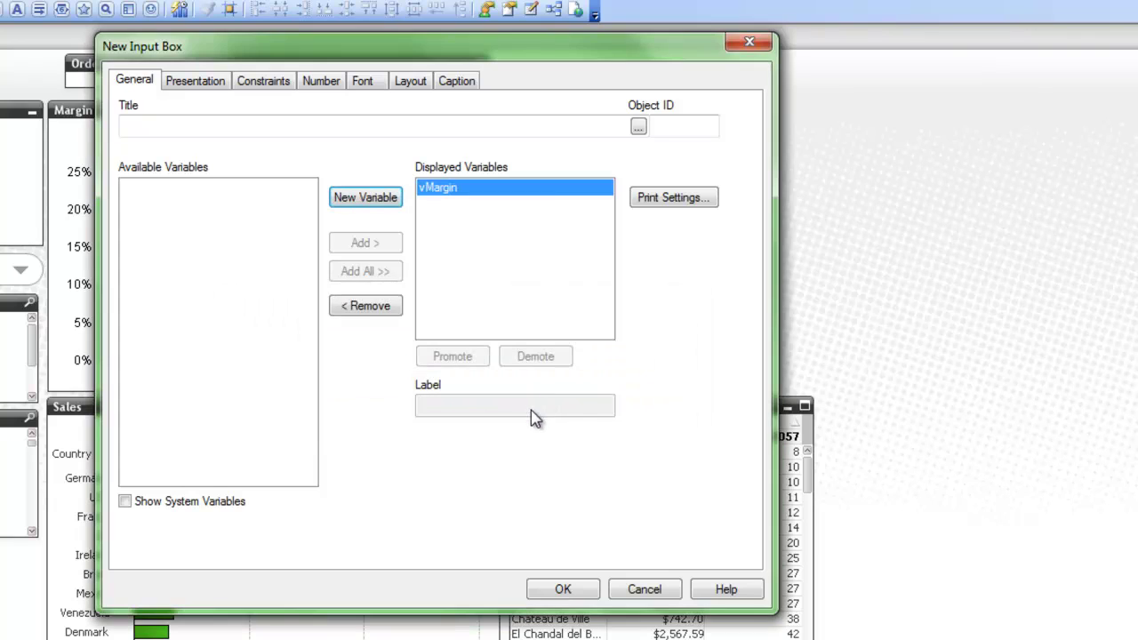
{"action": "left_click", "coordinate": [564, 590]}
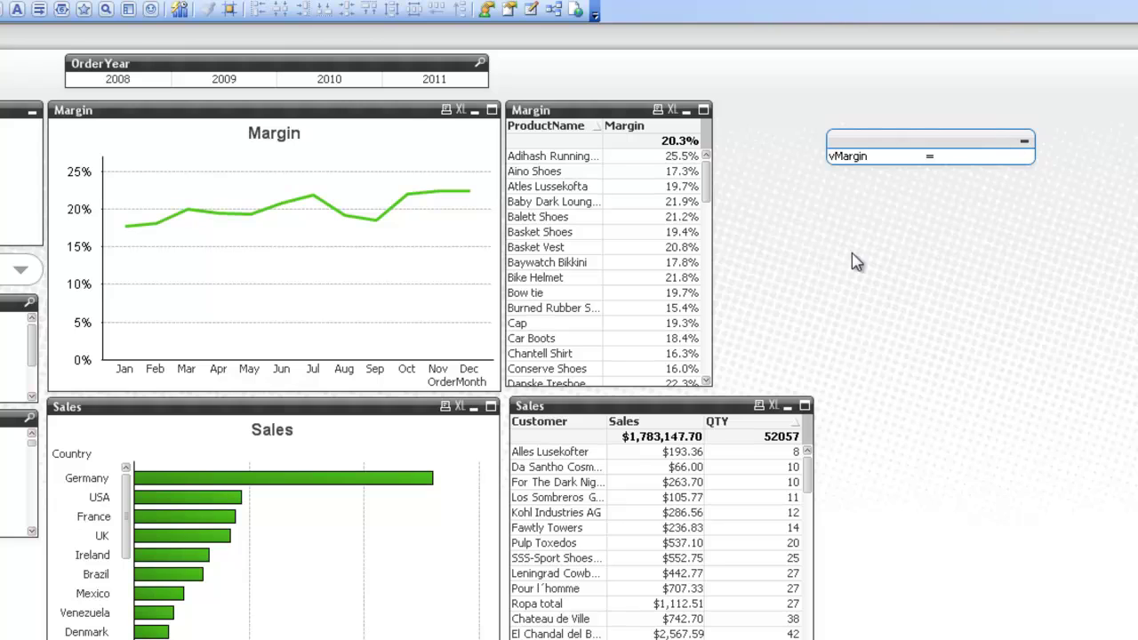
Step: Paste the copied expression 1- Sum(COS) / sum(Sales) into vMargin's expression editor as its value
{"action": "left_click", "coordinate": [1013, 158]}
{"action": "left_click", "coordinate": [1025, 157]}
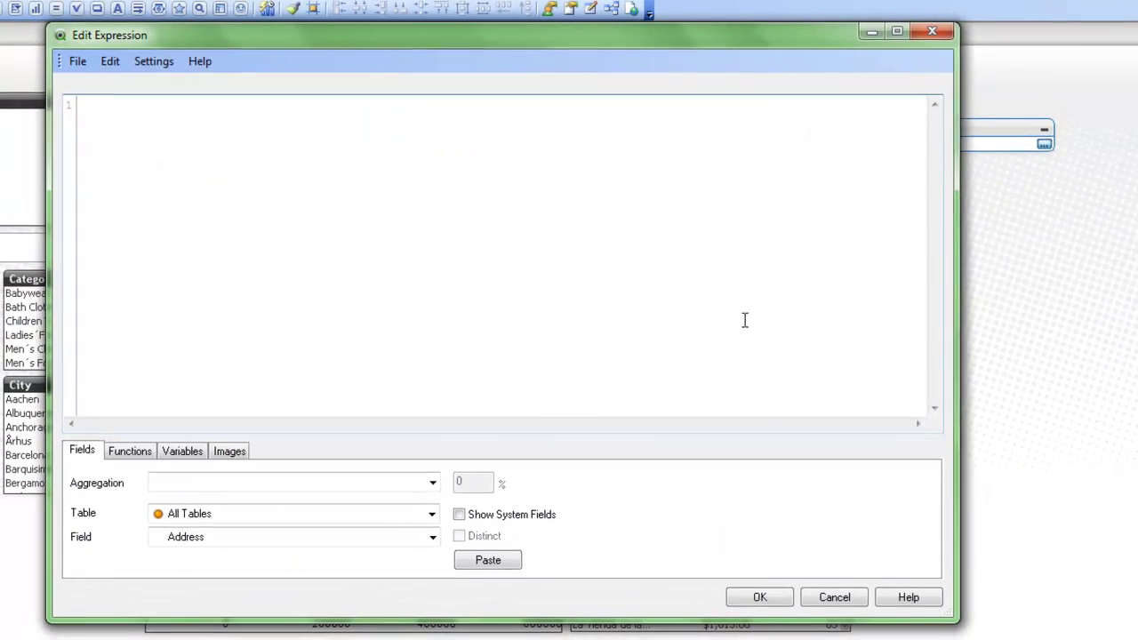
{"action": "right_click", "coordinate": [236, 105]}
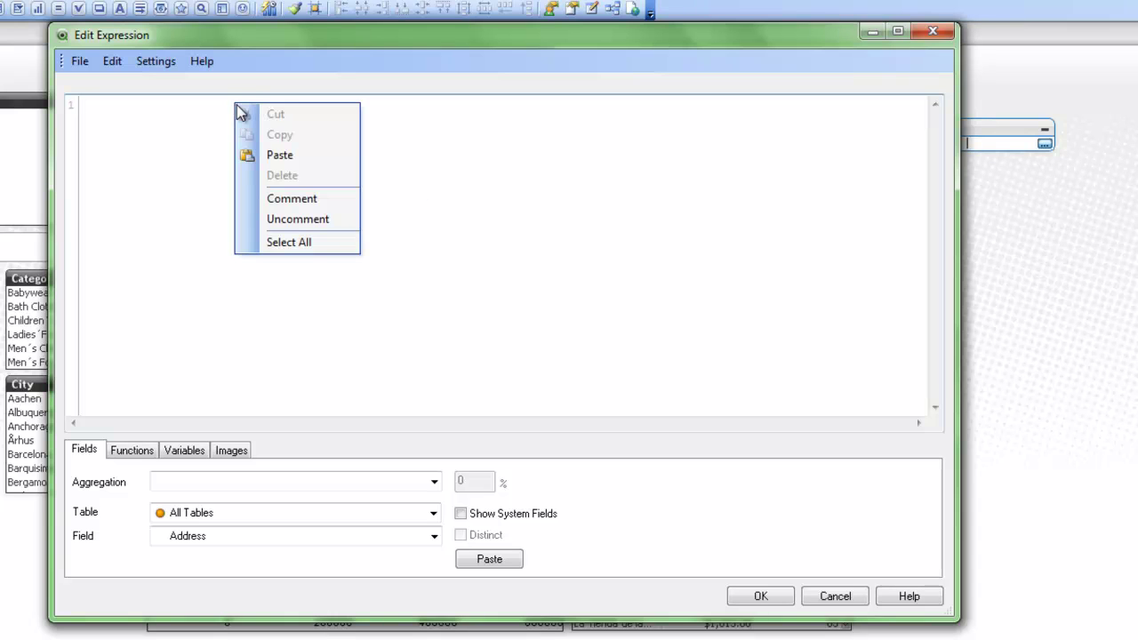
{"action": "left_click", "coordinate": [275, 153]}
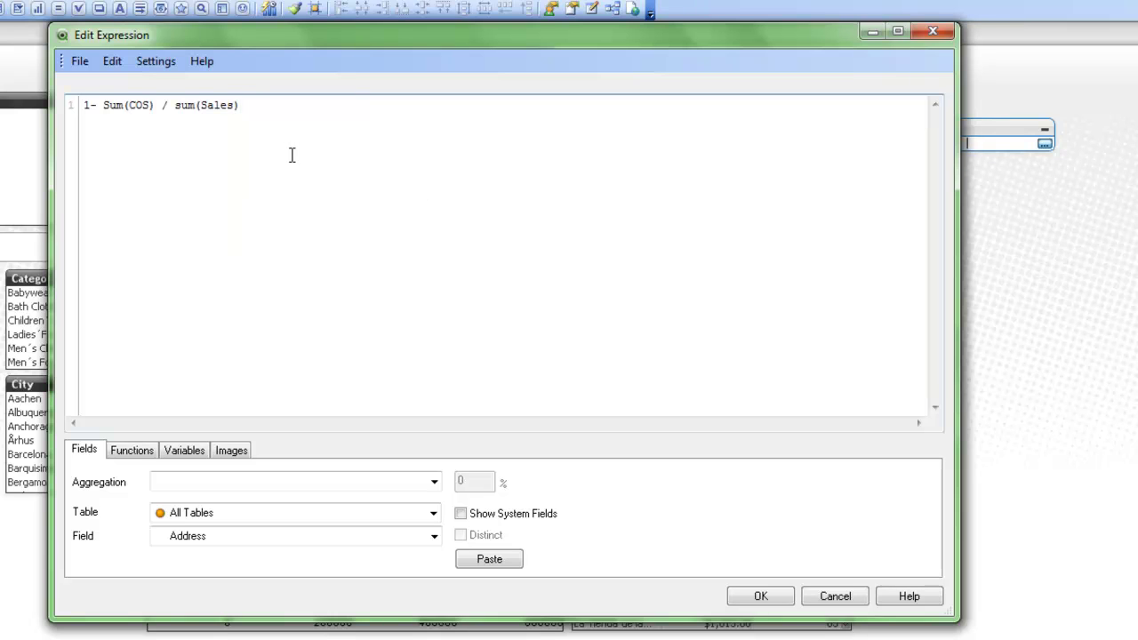
{"action": "left_click", "coordinate": [756, 597]}
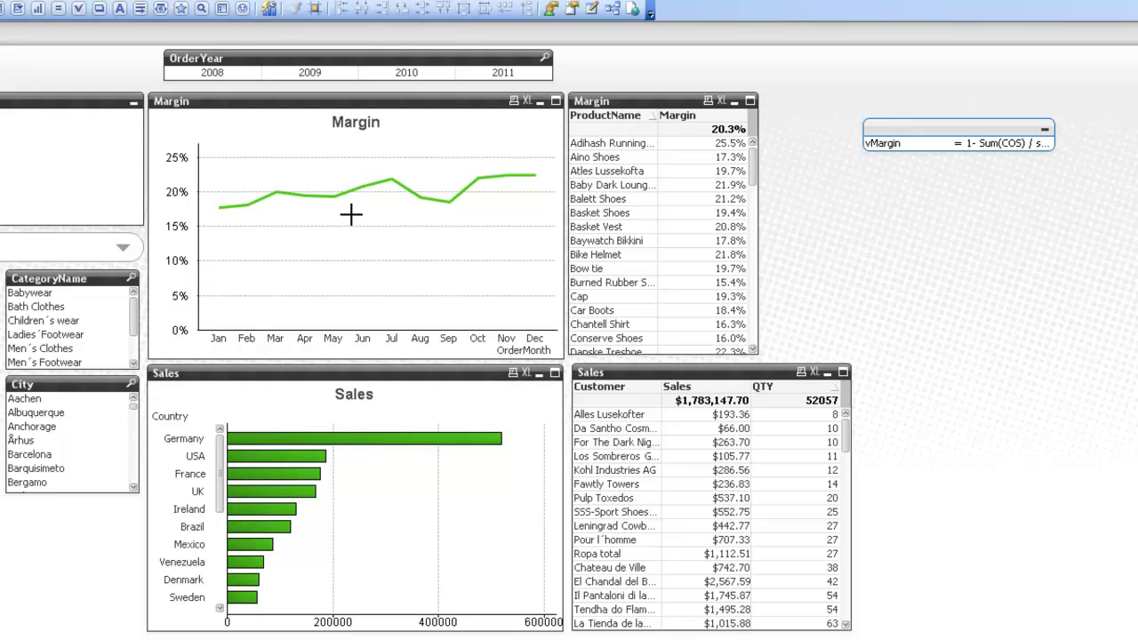
Step: Replace the Margin line chart's expression definition with =$(vMargin)
{"action": "left_click", "coordinate": [307, 180]}
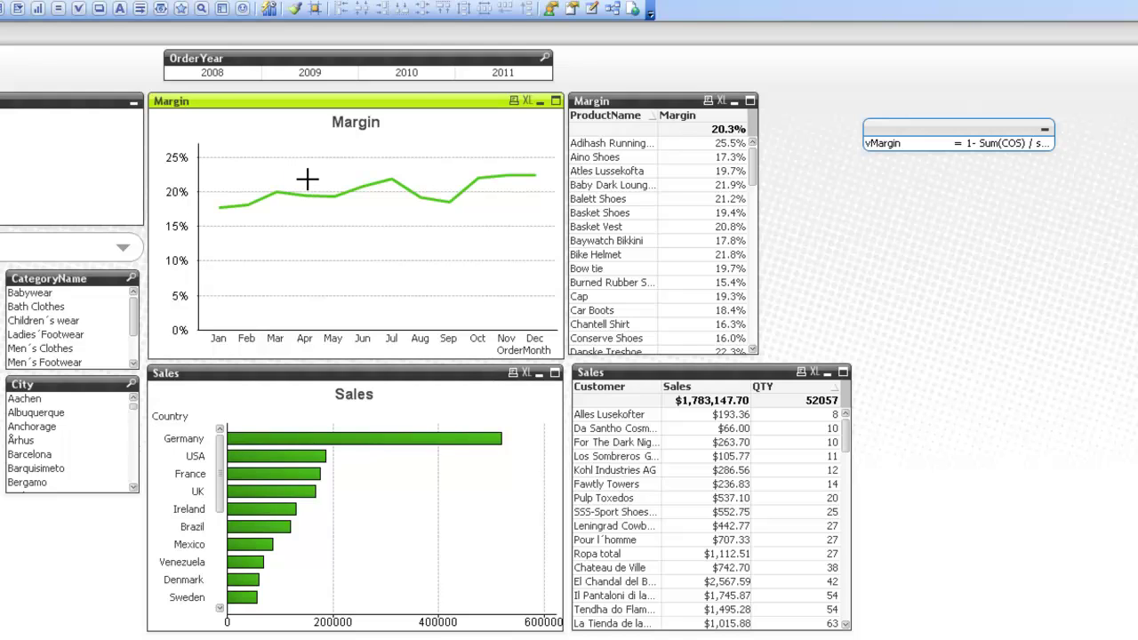
{"action": "right_click", "coordinate": [307, 180]}
{"action": "left_click", "coordinate": [336, 192]}
{"action": "left_click", "coordinate": [388, 72]}
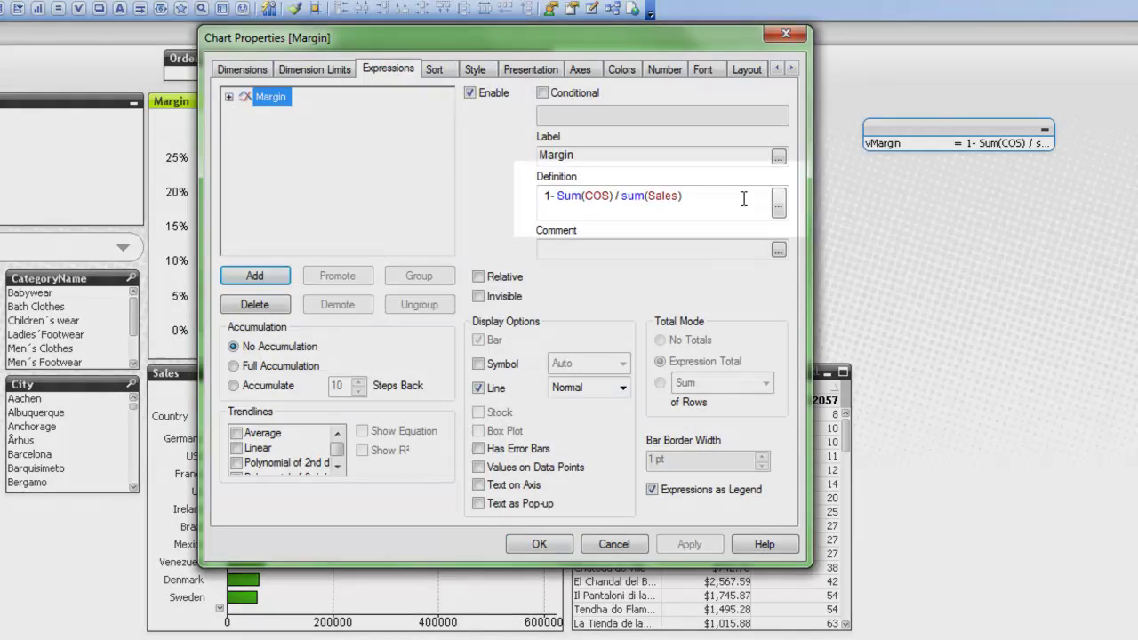
{"action": "left_click_drag", "start_coordinate": [744, 200], "coordinate": [456, 213]}
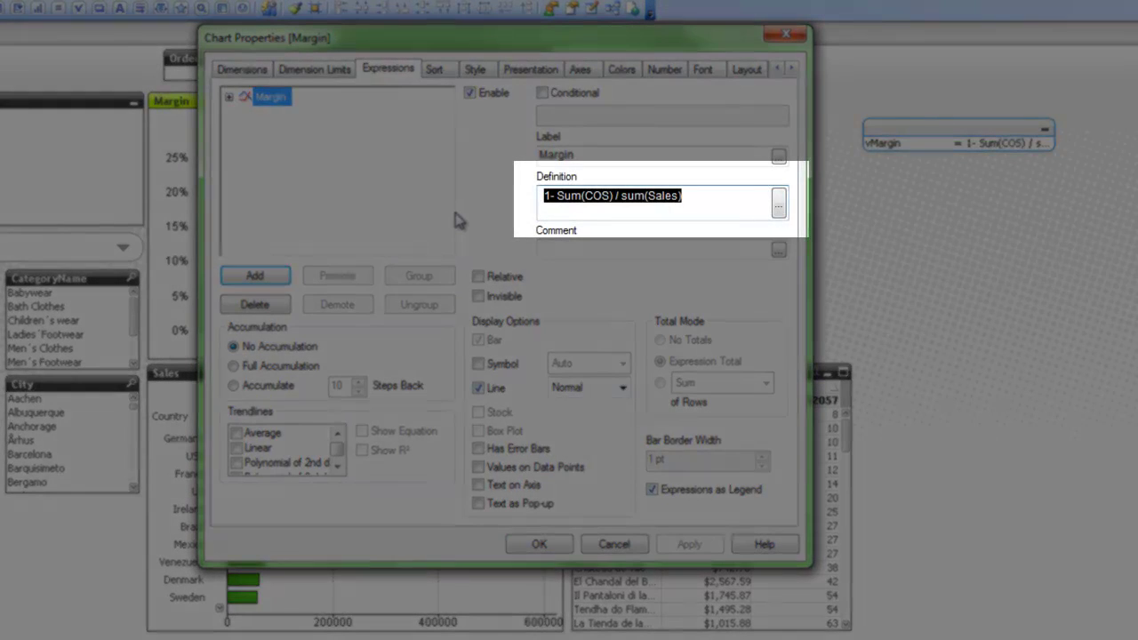
{"action": "key", "text": "Delete"}
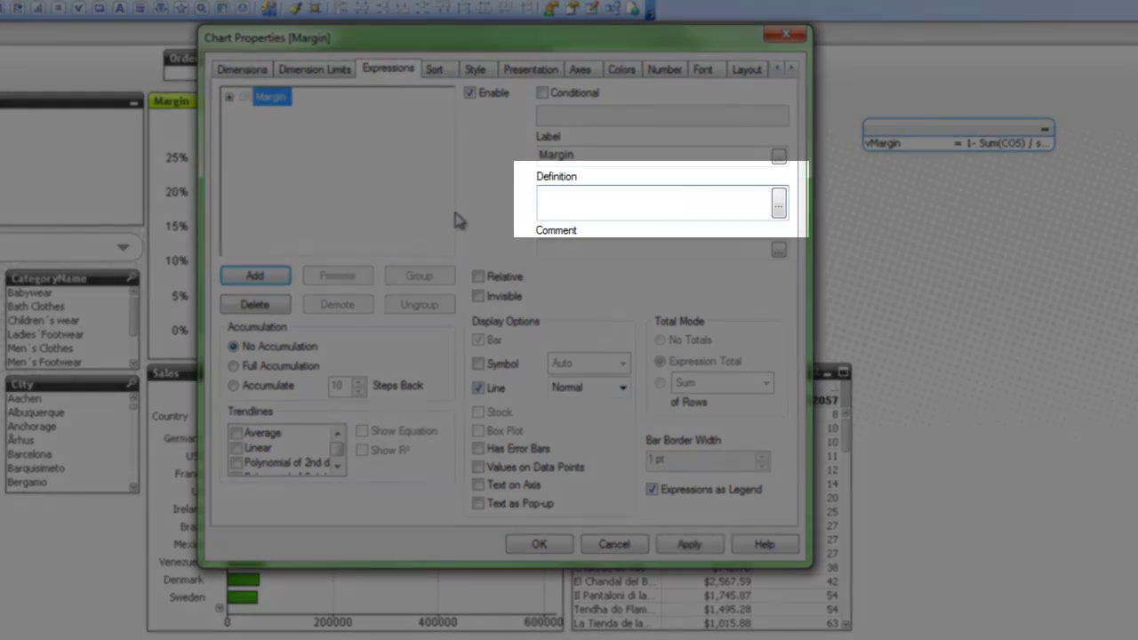
{"action": "type", "text": "=$("}
{"action": "key", "text": "Escape"}
{"action": "type", "text": "vMargin)"}
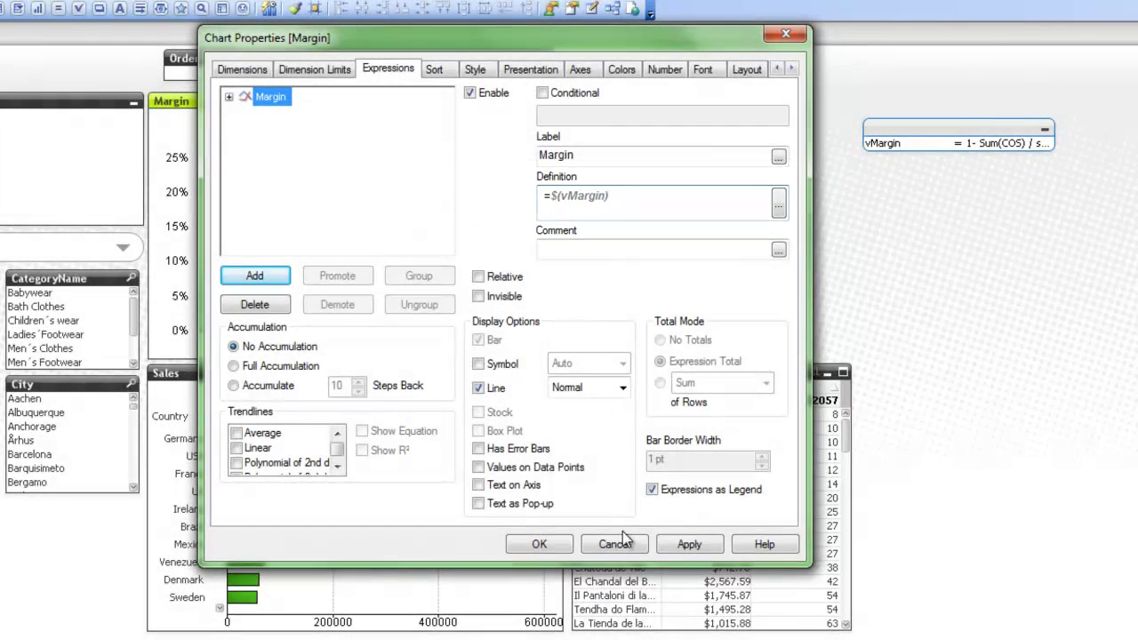
{"action": "left_click", "coordinate": [539, 544]}
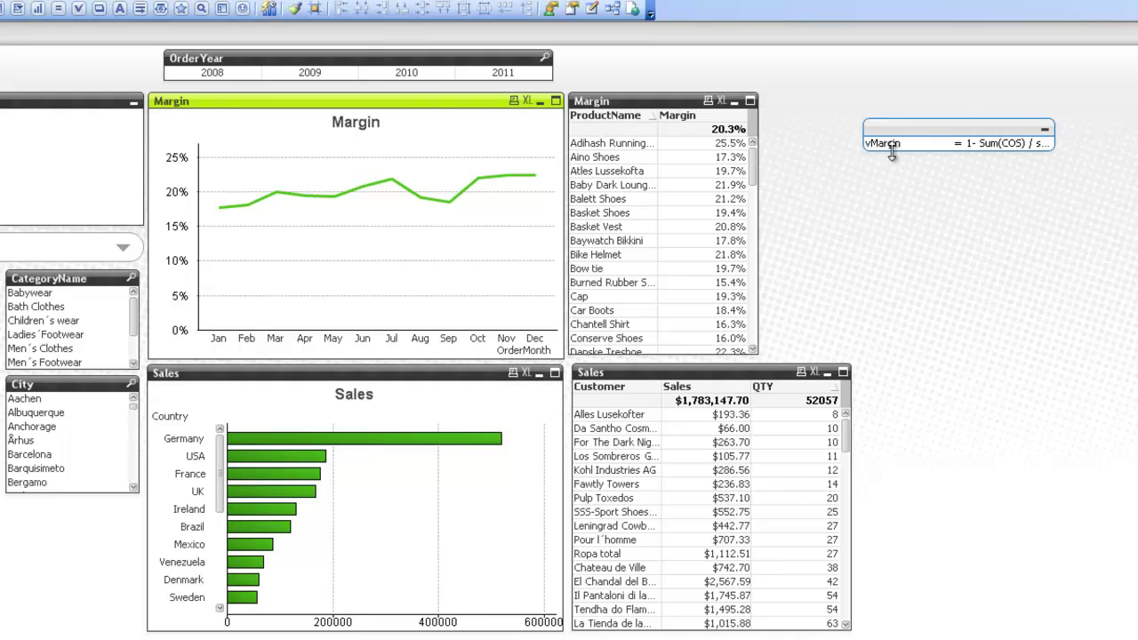
{"action": "left_click", "coordinate": [1046, 148]}
{"action": "left_click", "coordinate": [1045, 144]}
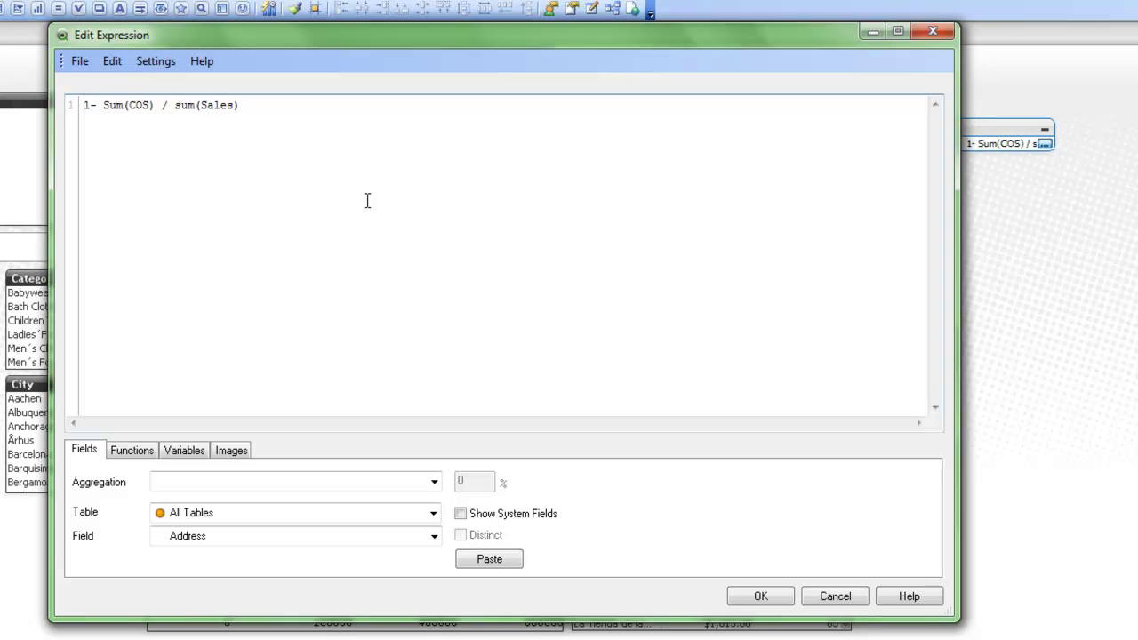
{"action": "type", "text": "="}
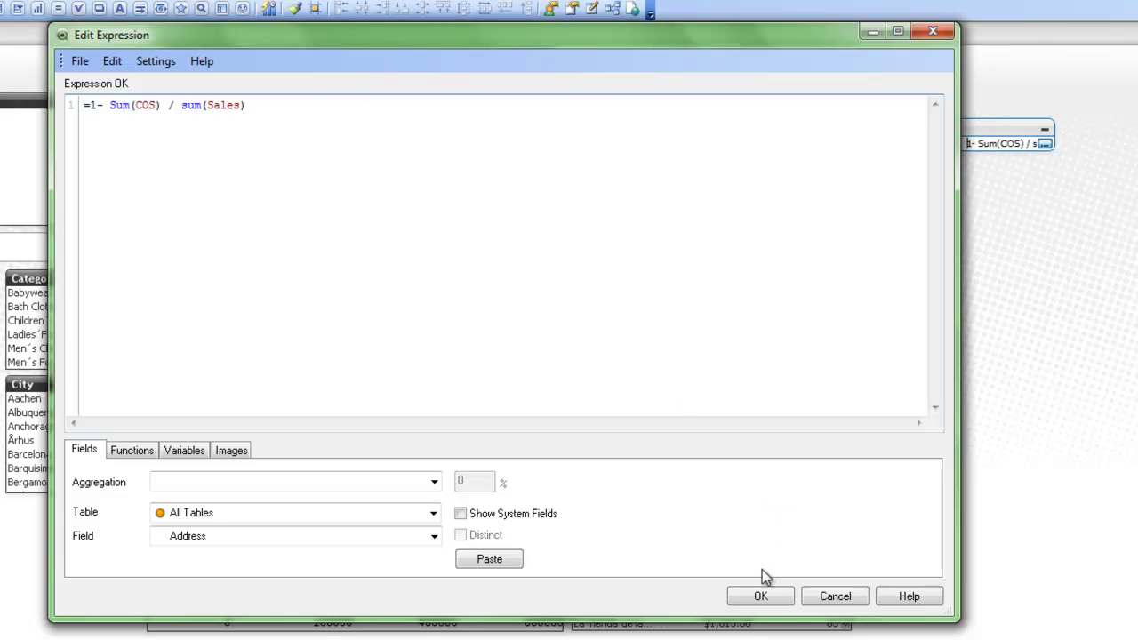
{"action": "left_click", "coordinate": [758, 594]}
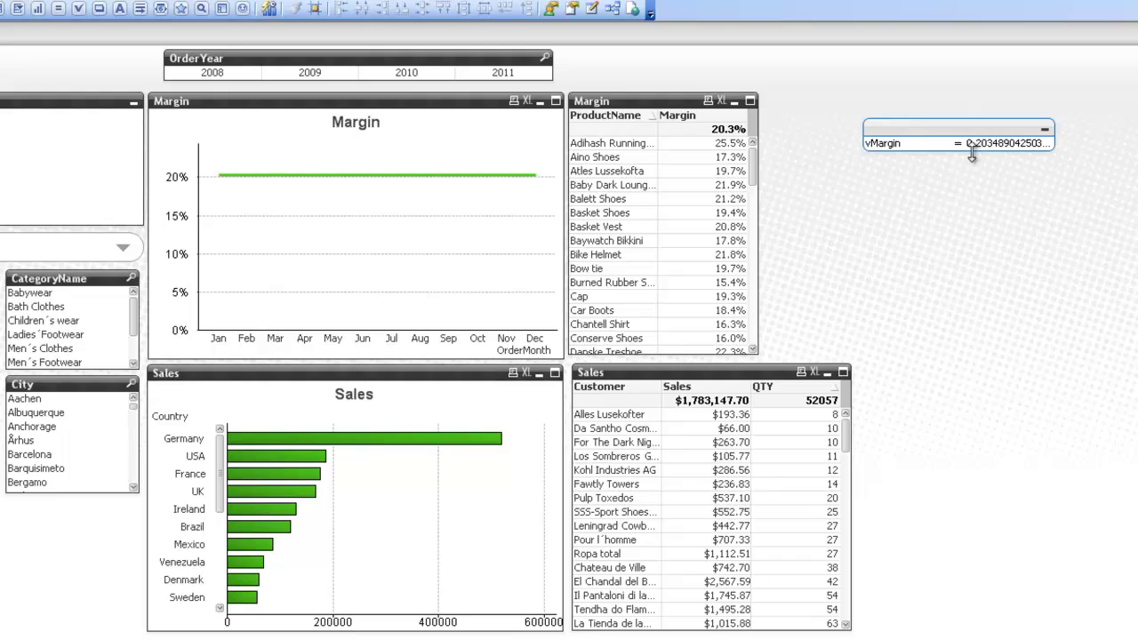
{"action": "left_click", "coordinate": [1028, 145]}
{"action": "left_click", "coordinate": [1045, 143]}
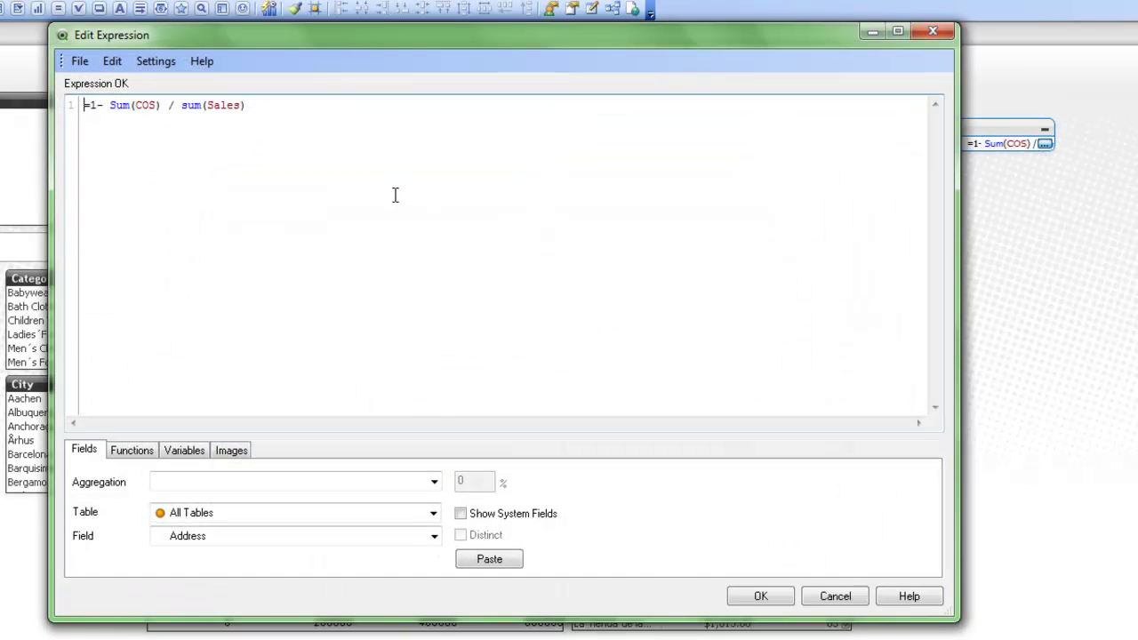
{"action": "key", "text": "Delete"}
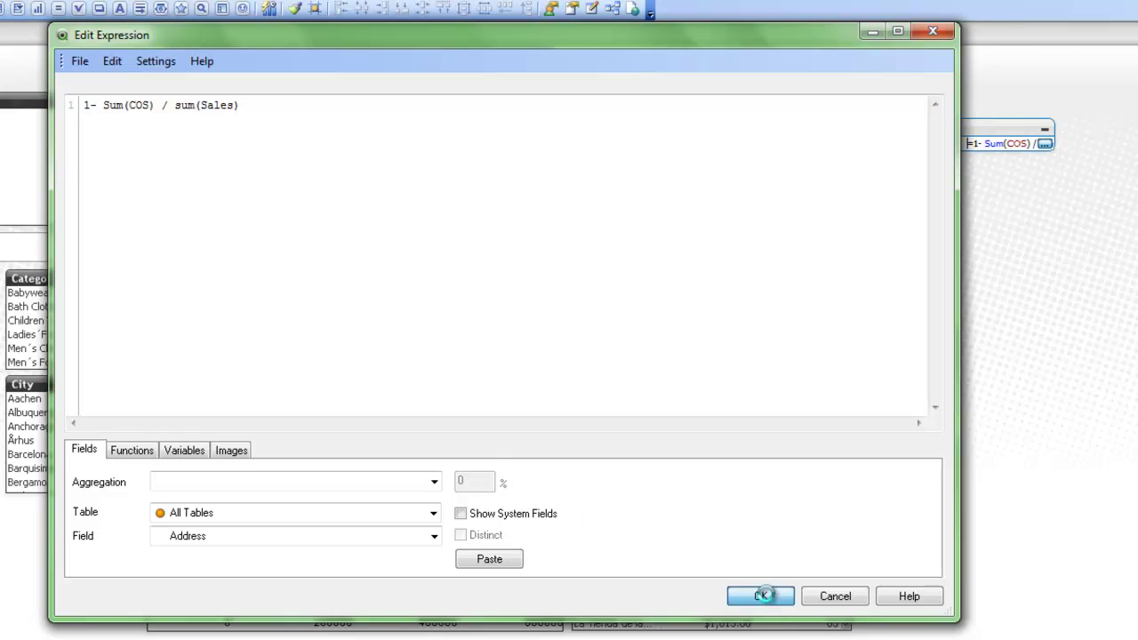
{"action": "left_click", "coordinate": [763, 598]}
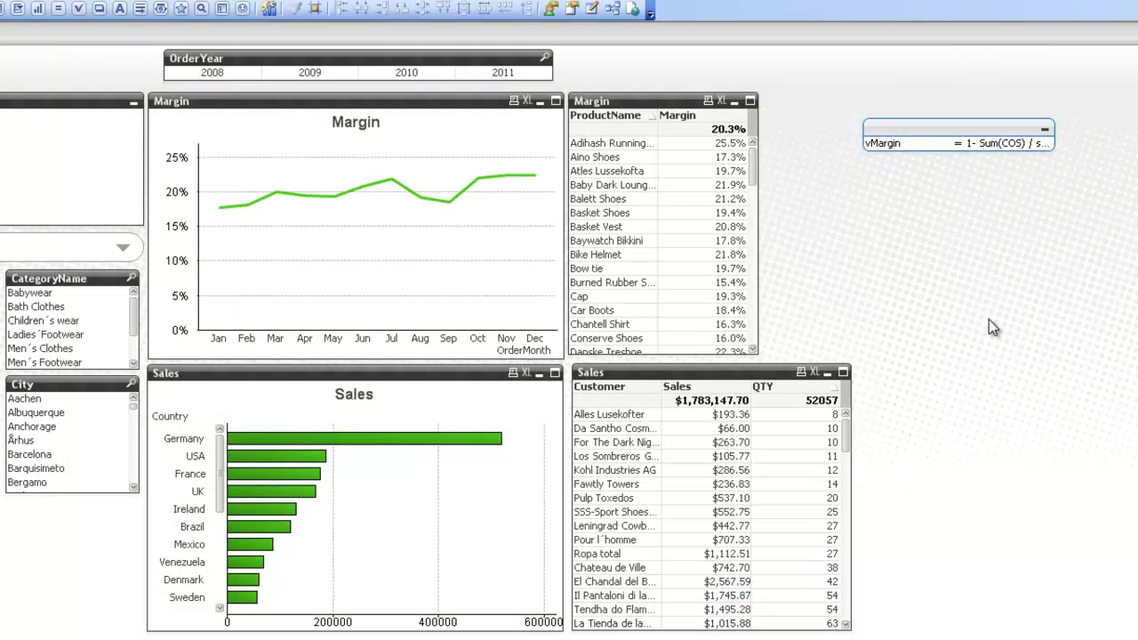
Step: Replace the Margin table's expression definition with =$(vMargin) and apply it
{"action": "right_click", "coordinate": [716, 159]}
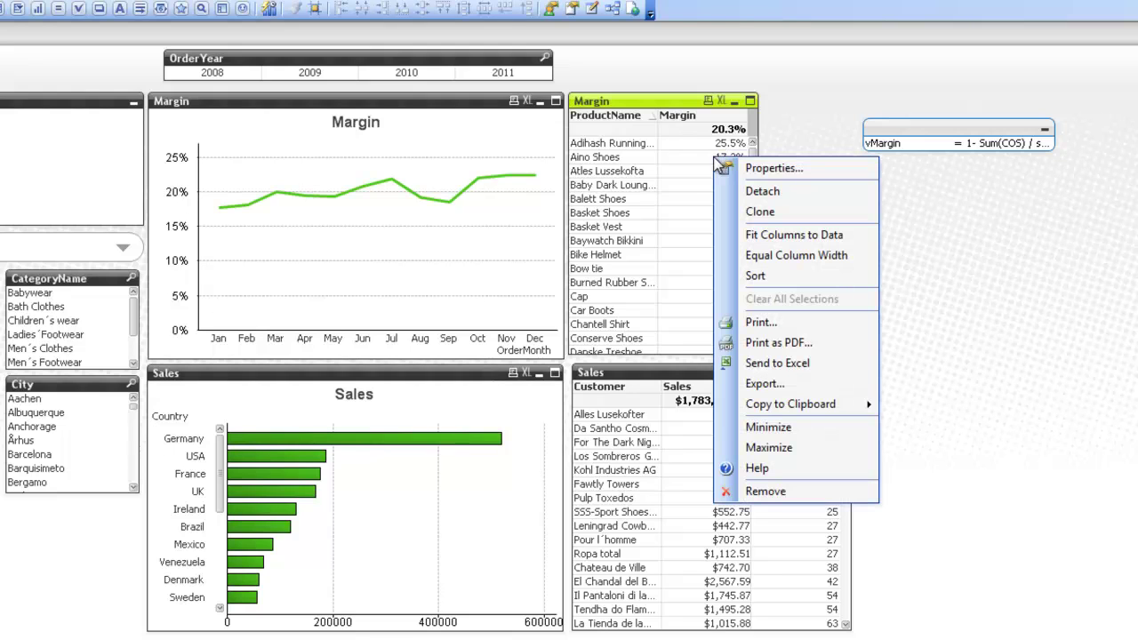
{"action": "left_click", "coordinate": [753, 167]}
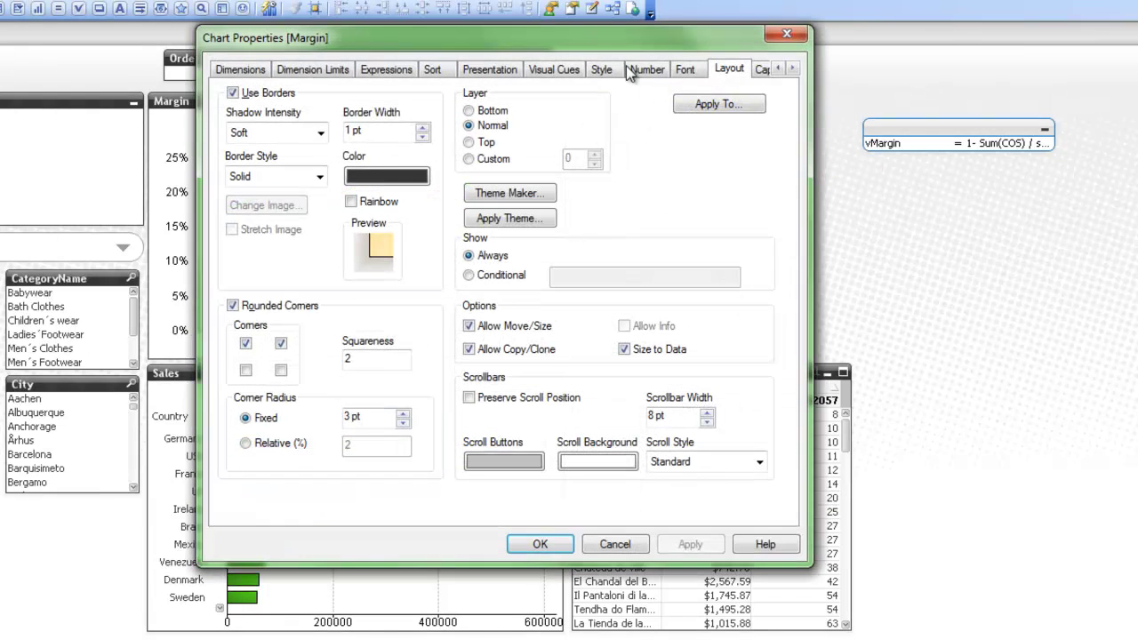
{"action": "left_click", "coordinate": [399, 73]}
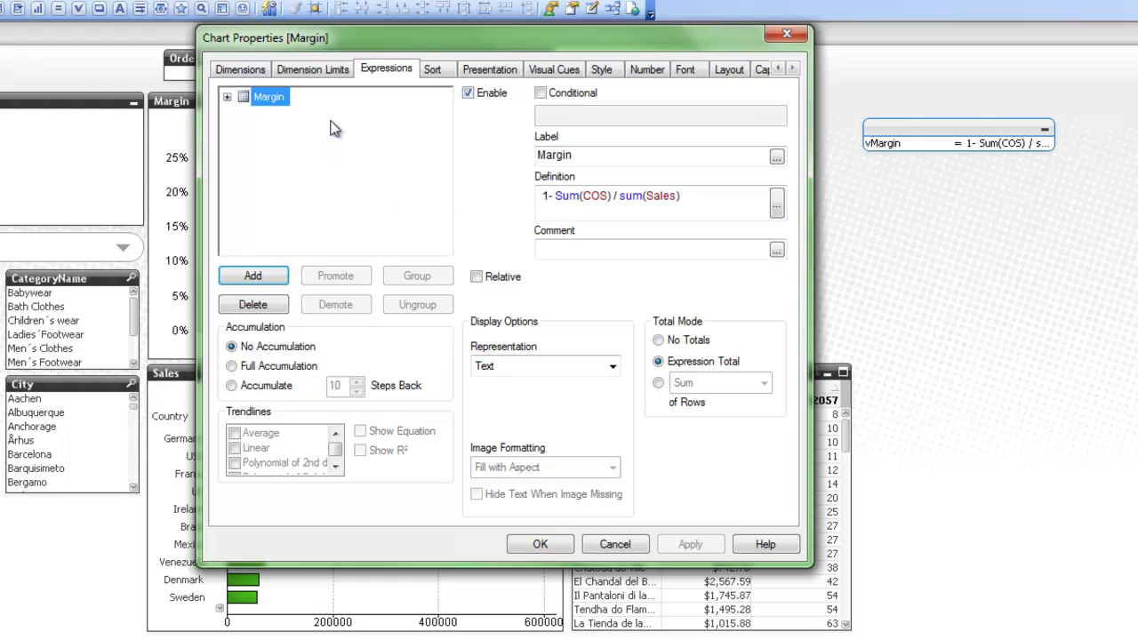
{"action": "left_click_drag", "start_coordinate": [732, 196], "coordinate": [382, 203]}
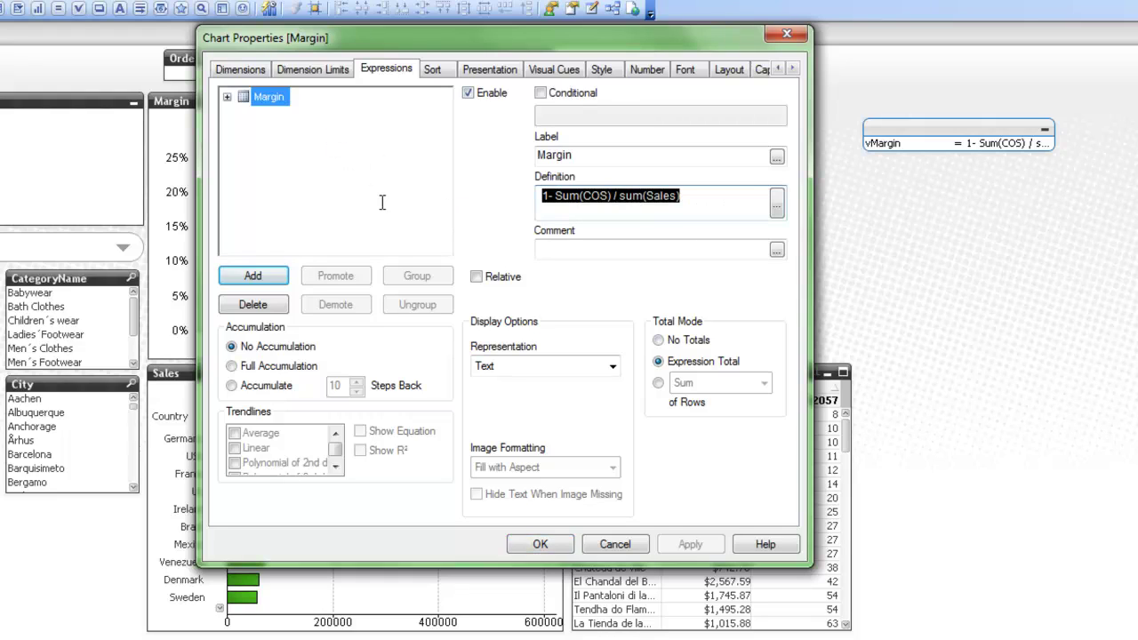
{"action": "type", "text": "=$"}
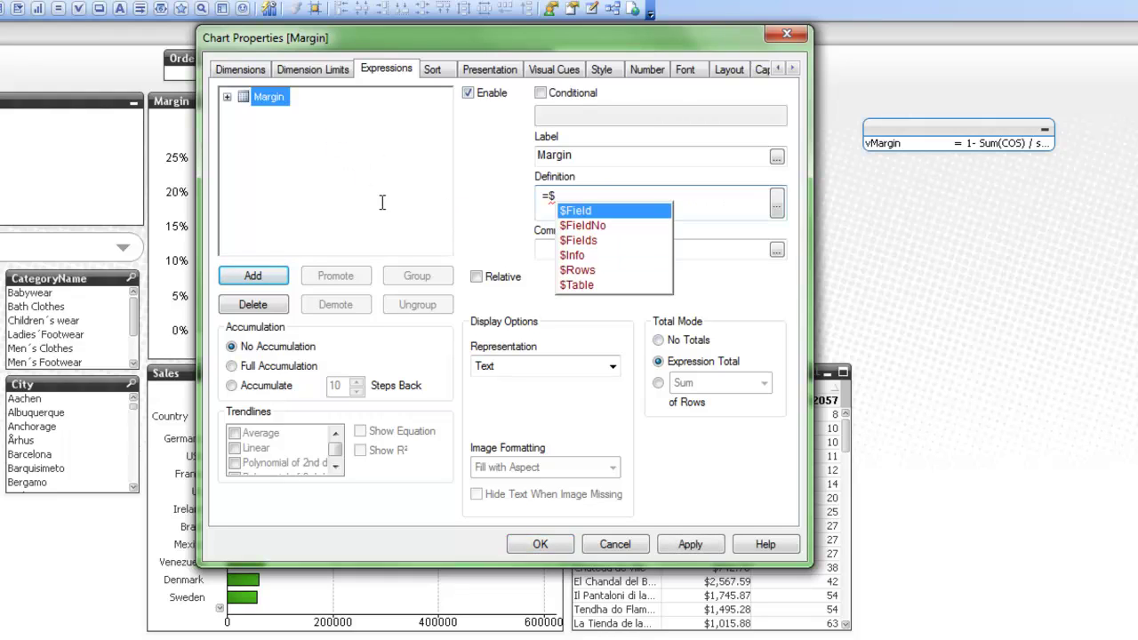
{"action": "type", "text": "(vMargin)"}
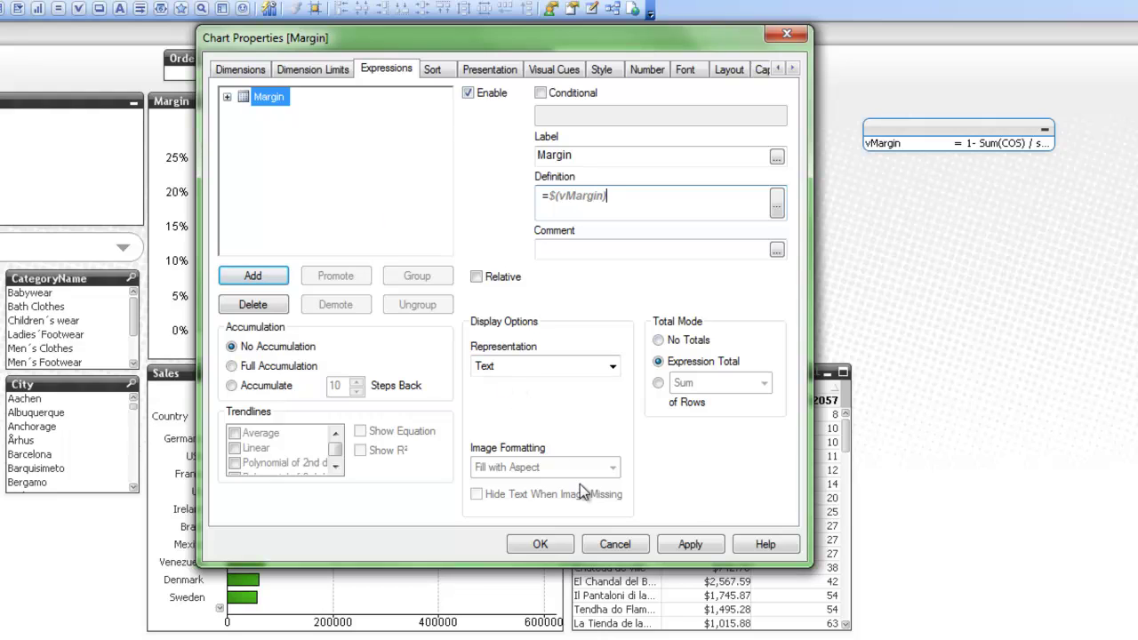
{"action": "left_click", "coordinate": [690, 544]}
{"action": "left_click", "coordinate": [541, 543]}
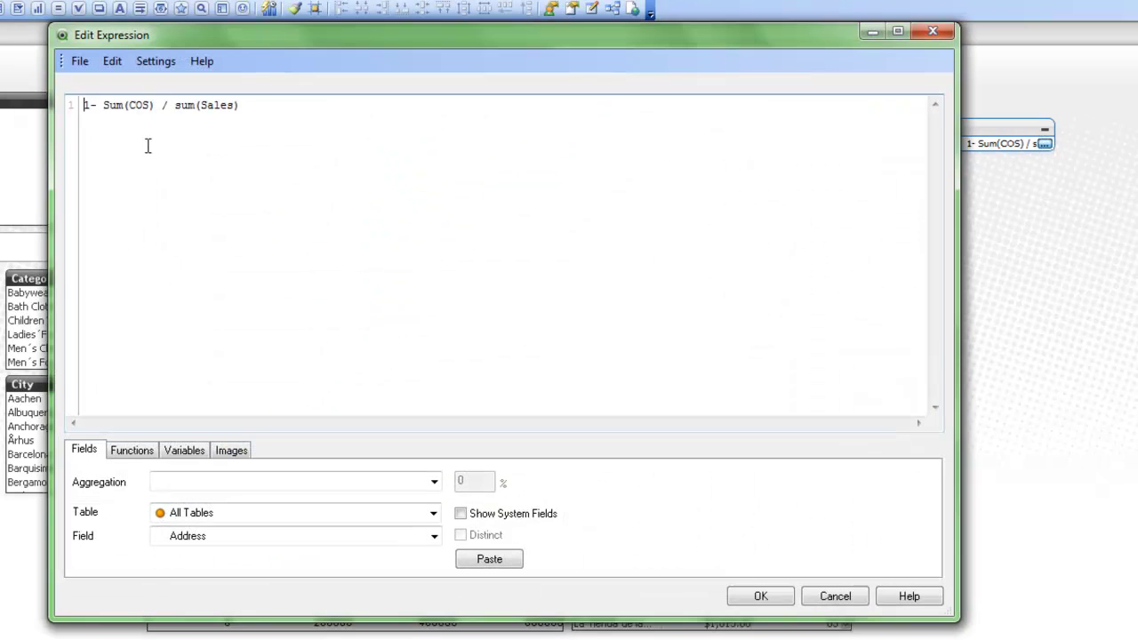
Step: Test vMargin with a leading '=', then delete that equals sign in the input box
{"action": "type", "text": "="}
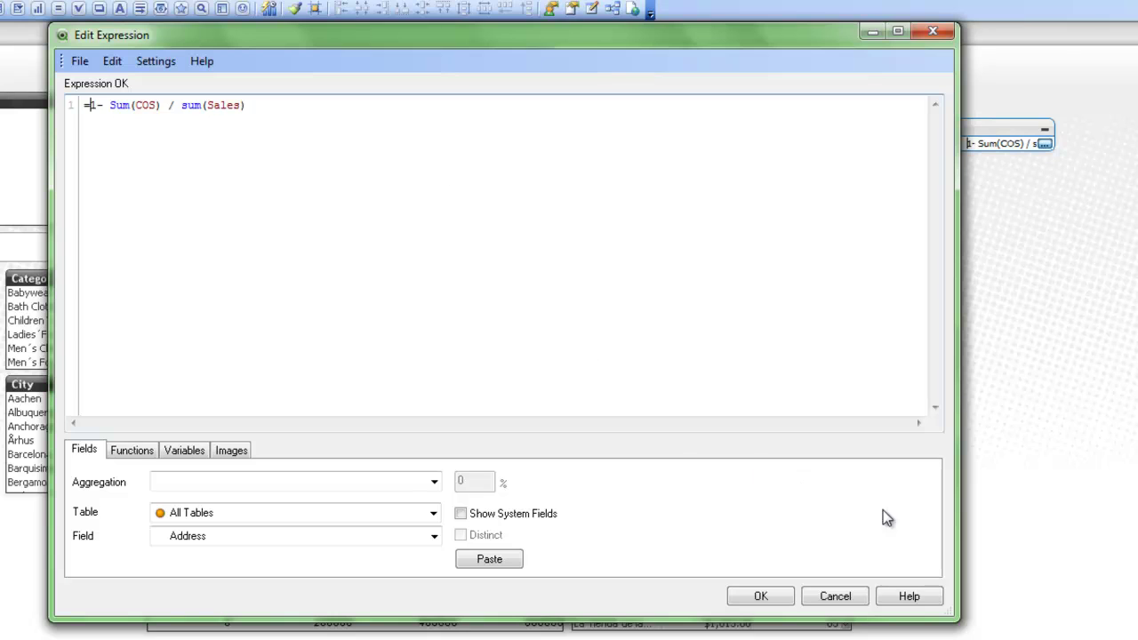
{"action": "left_click", "coordinate": [755, 605]}
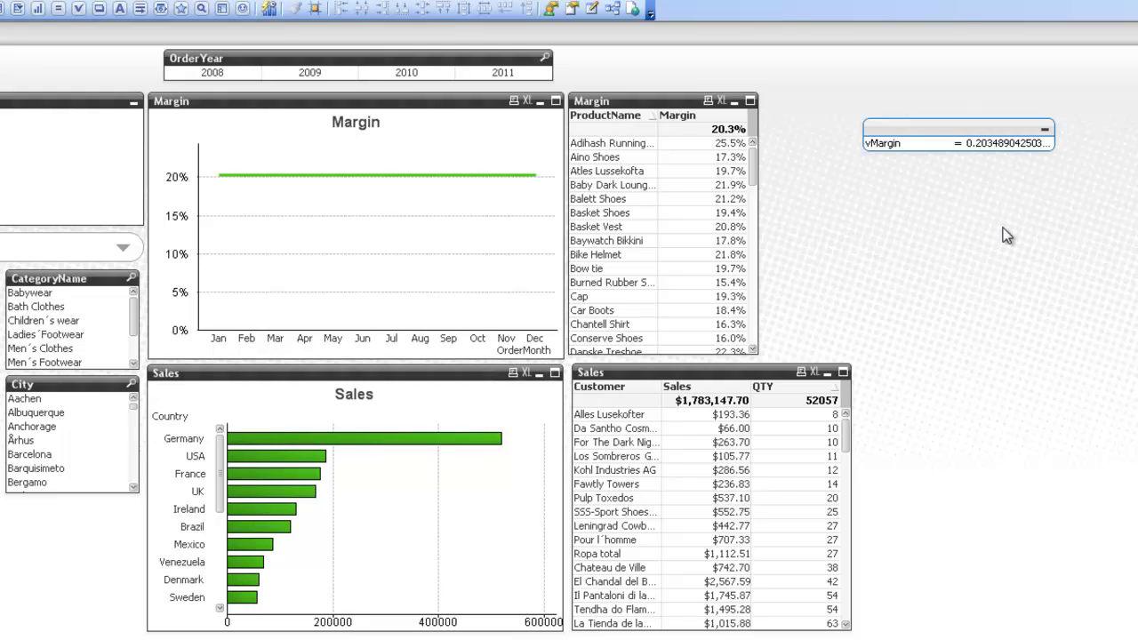
{"action": "left_click", "coordinate": [1042, 145]}
{"action": "left_click", "coordinate": [1000, 144]}
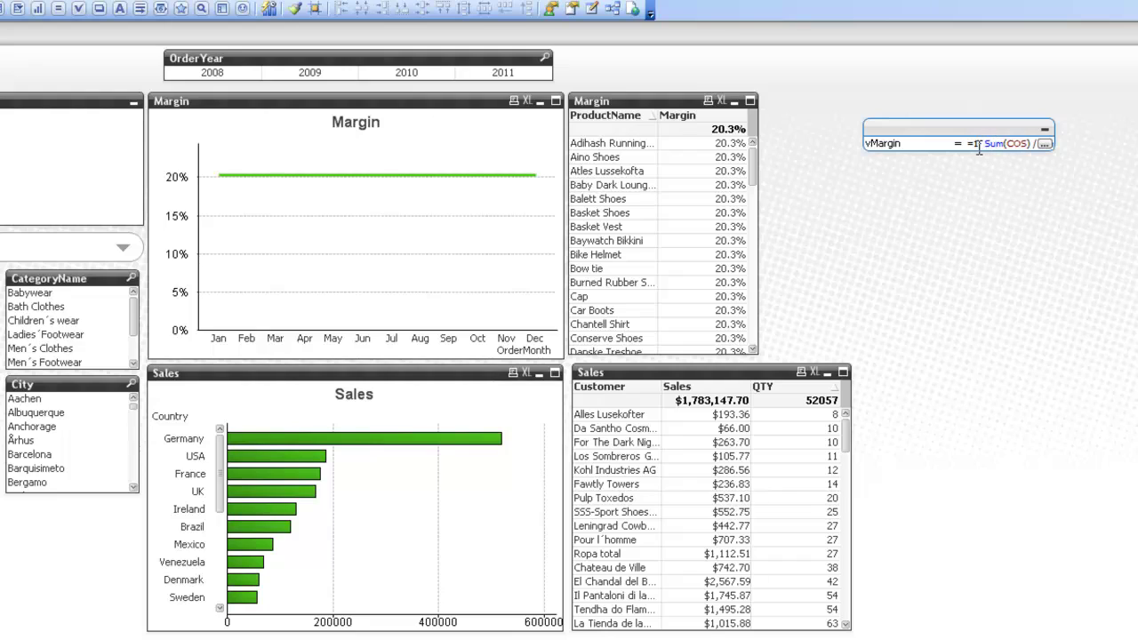
{"action": "left_click", "coordinate": [972, 145]}
{"action": "key", "text": "BackSpace"}
{"action": "key", "text": "Return"}
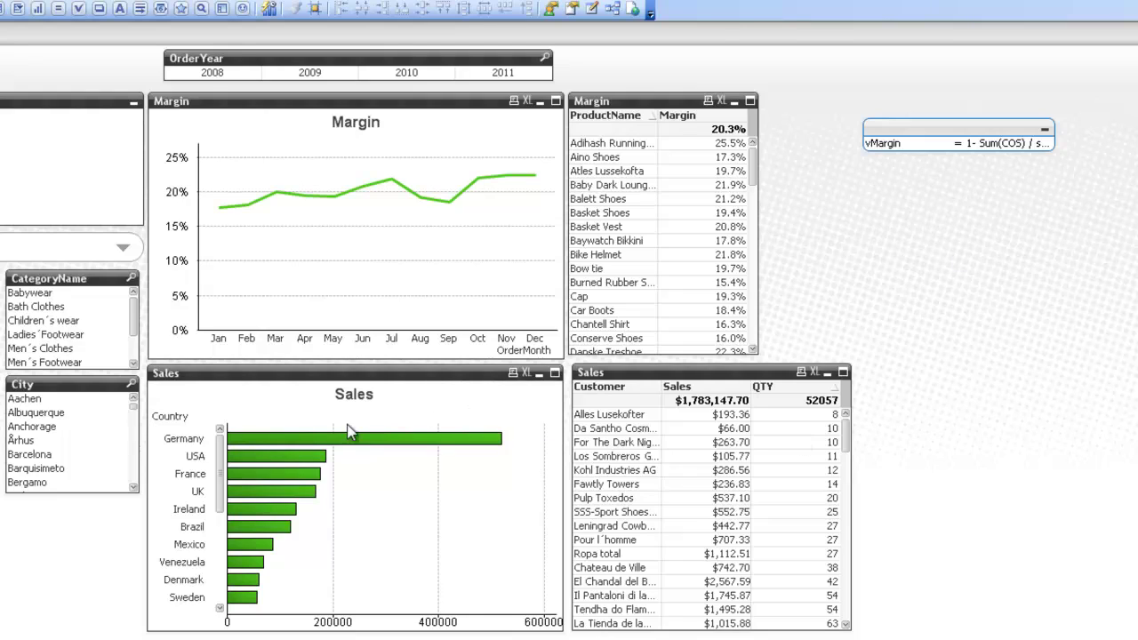
Step: Add a new vSales variable to the input box and give it the value Sum(Sales)
{"action": "right_click", "coordinate": [951, 133]}
{"action": "left_click", "coordinate": [992, 143]}
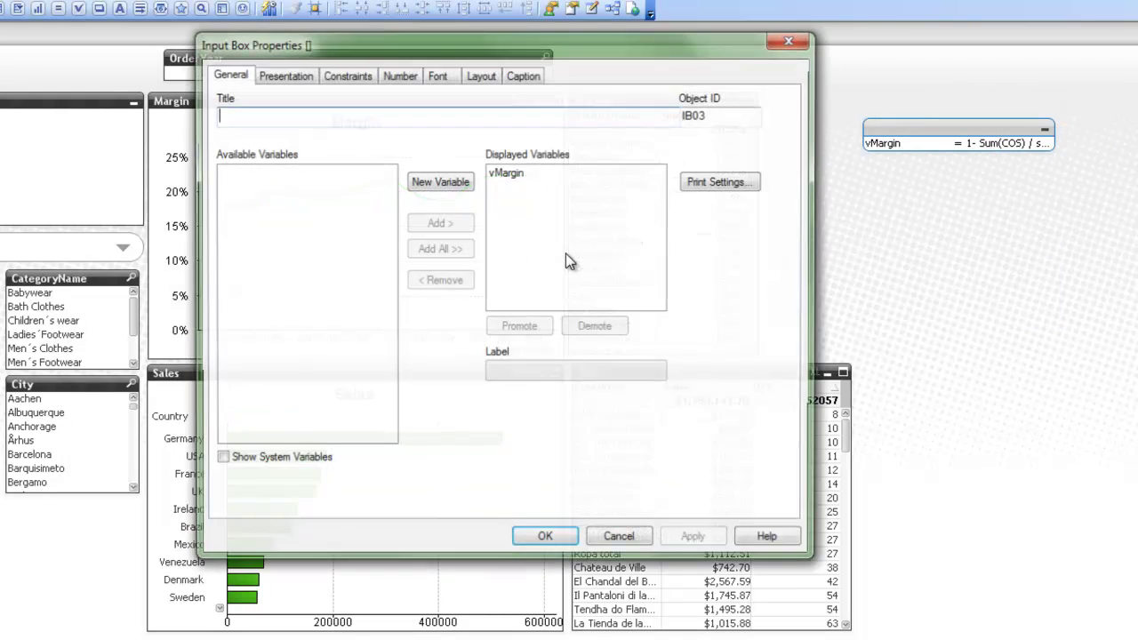
{"action": "left_click", "coordinate": [444, 182]}
{"action": "type", "text": "vSales"}
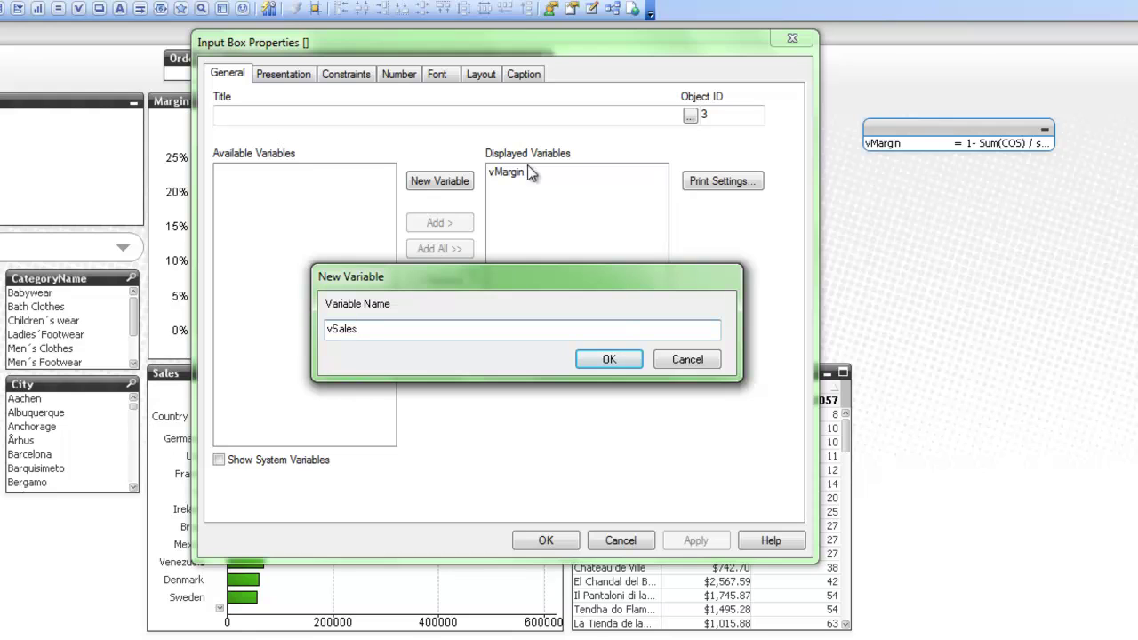
{"action": "left_click", "coordinate": [609, 361]}
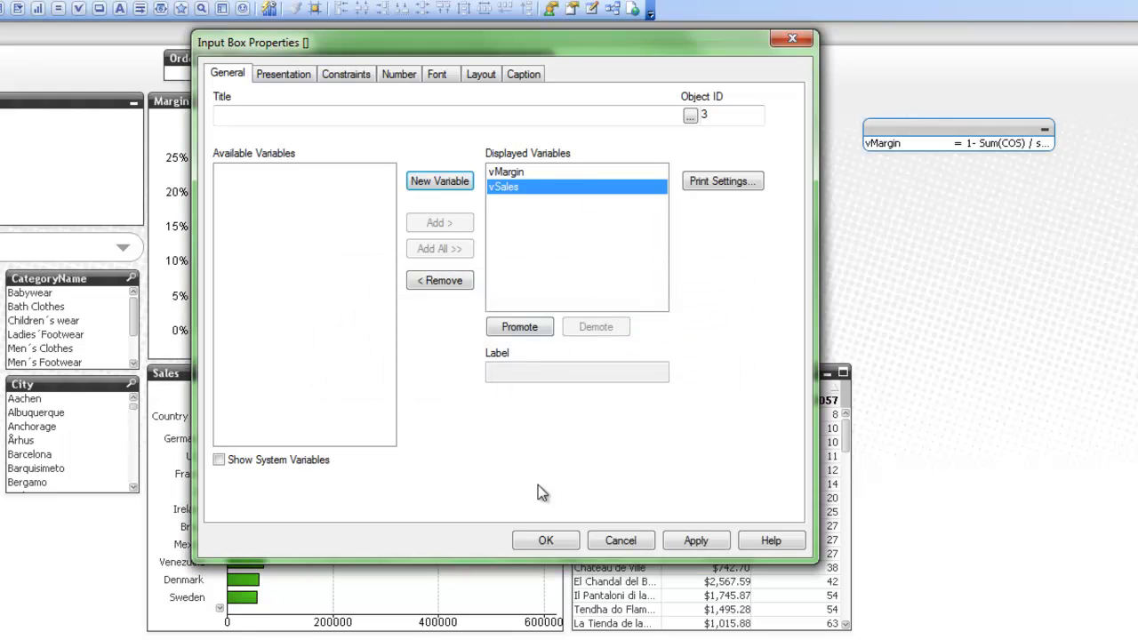
{"action": "left_click", "coordinate": [544, 540]}
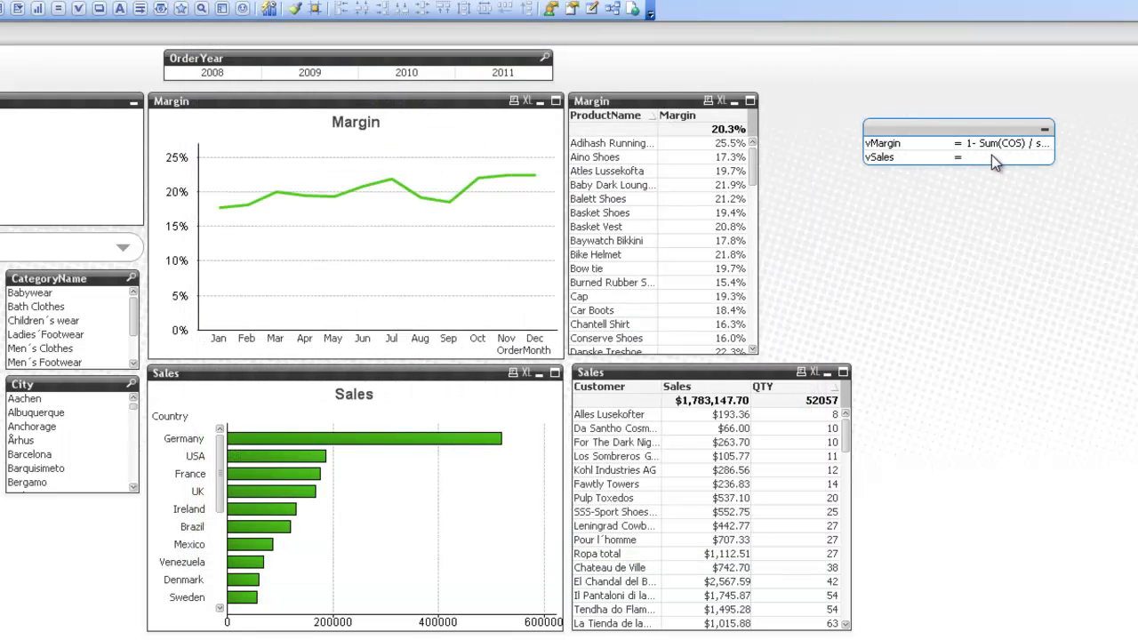
{"action": "left_click", "coordinate": [992, 155]}
{"action": "type", "text": "Sum(Sales)"}
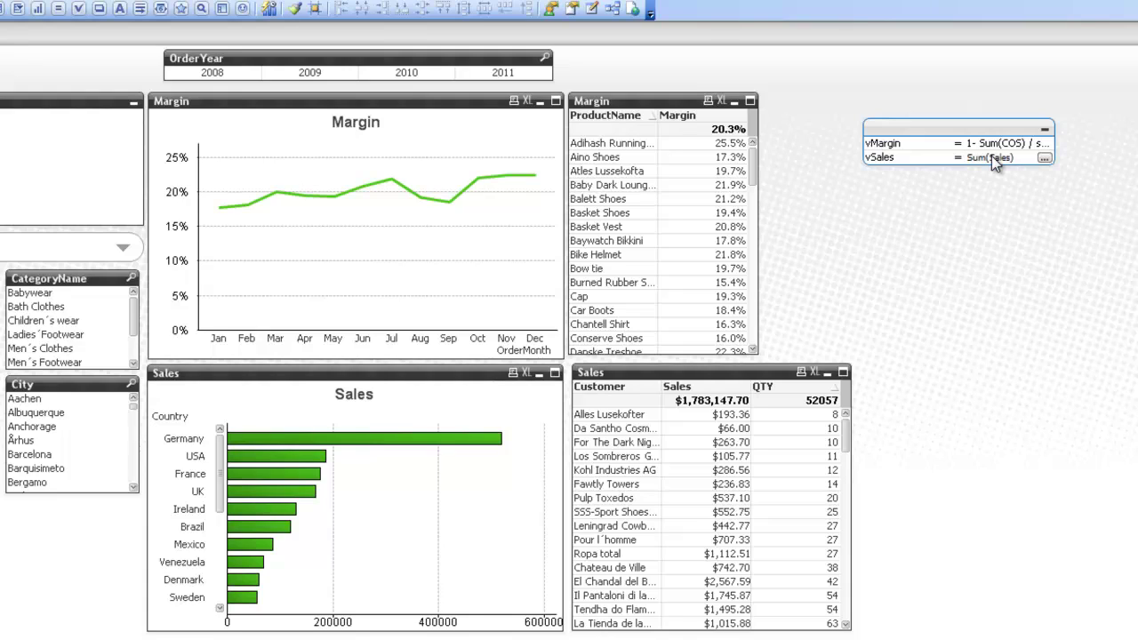
{"action": "right_click", "coordinate": [435, 456]}
Step: Replace the Sales bar chart's Sum(Sales) definition with =$(vSales)
{"action": "left_click", "coordinate": [514, 161]}
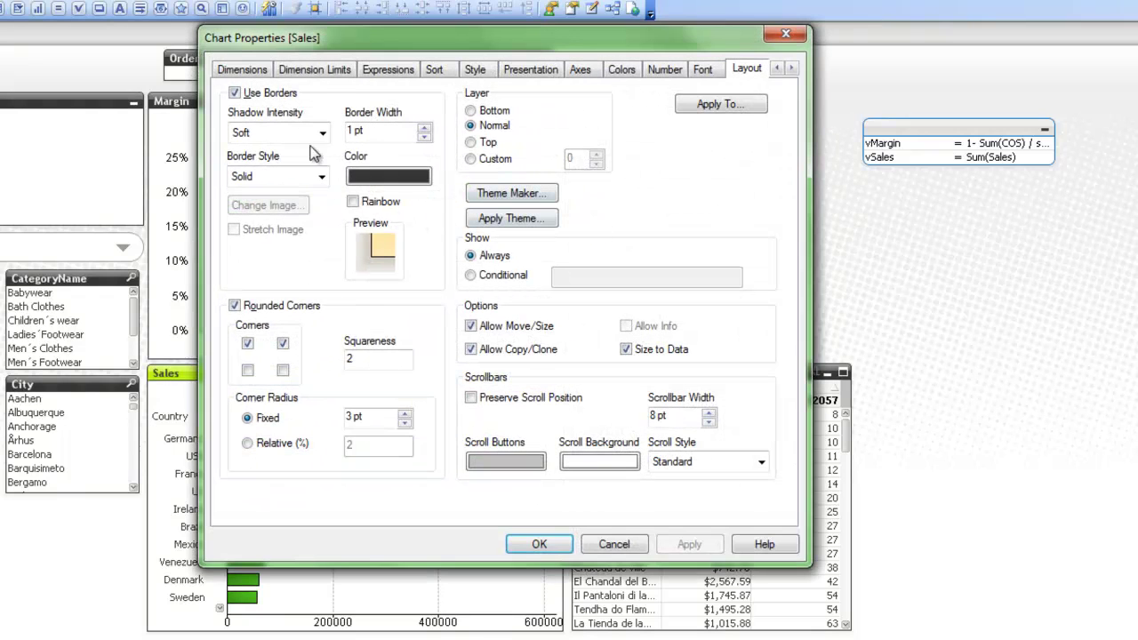
{"action": "left_click", "coordinate": [391, 71]}
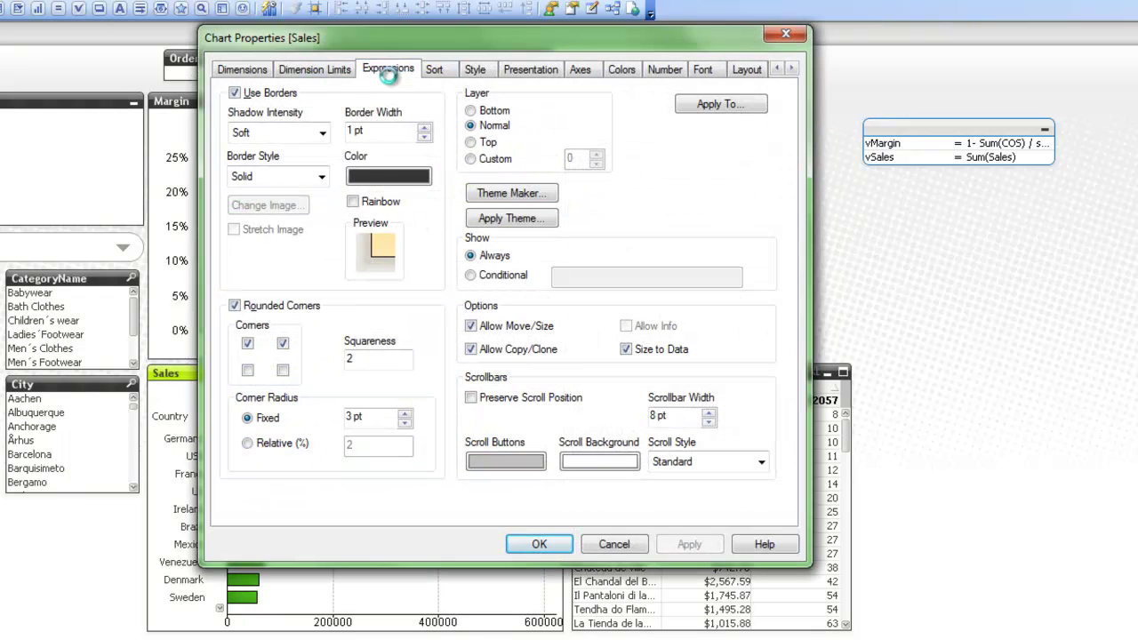
{"action": "left_click_drag", "start_coordinate": [656, 193], "coordinate": [459, 197]}
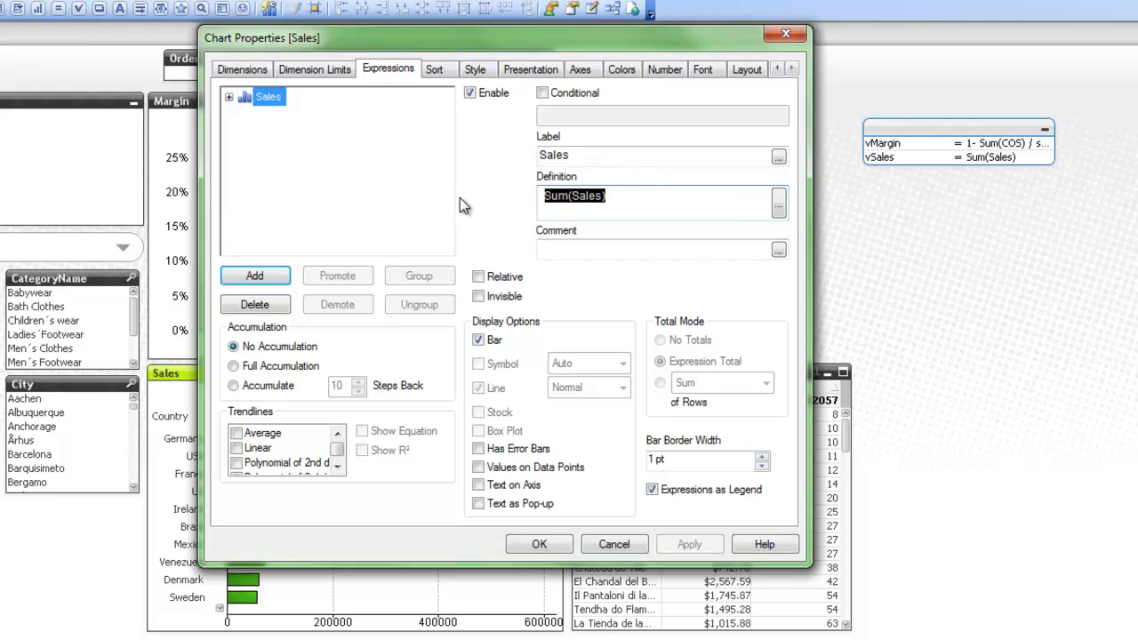
{"action": "type", "text": "=v"}
{"action": "key", "text": "BackSpace"}
{"action": "type", "text": "$(VSum"}
{"action": "key", "text": "BackSpace"}
{"action": "key", "text": "BackSpace"}
{"action": "type", "text": "Sale"}
{"action": "key", "text": "BackSpace"}
{"action": "key", "text": "BackSpace"}
{"action": "key", "text": "BackSpace"}
{"action": "key", "text": "BackSpace"}
{"action": "type", "text": "ales)"}
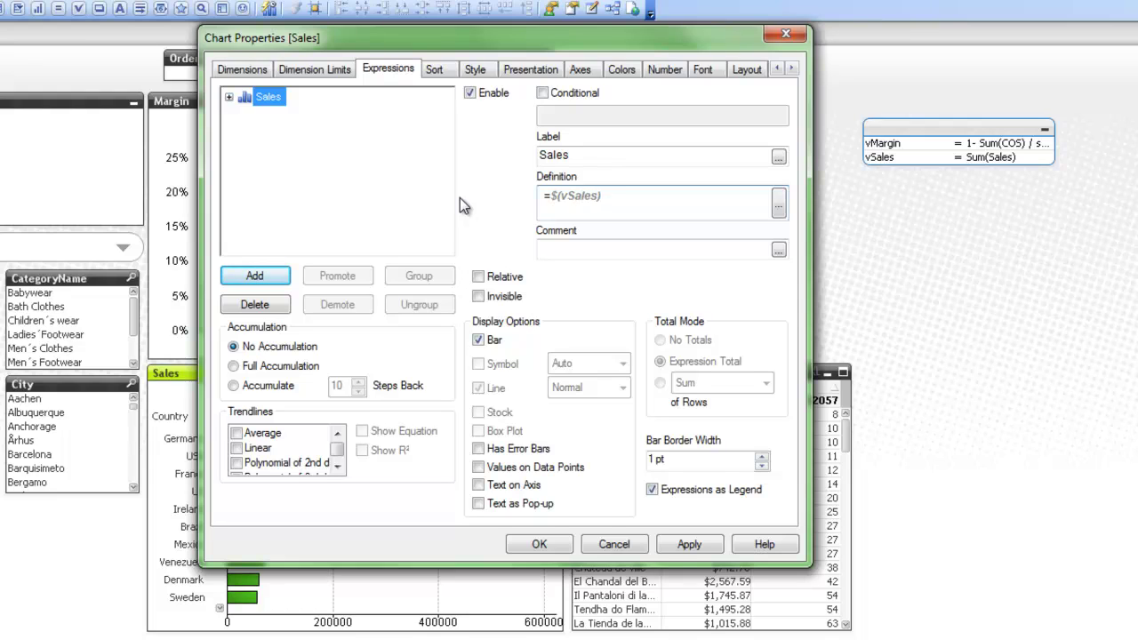
{"action": "key", "text": "ctrl+a"}
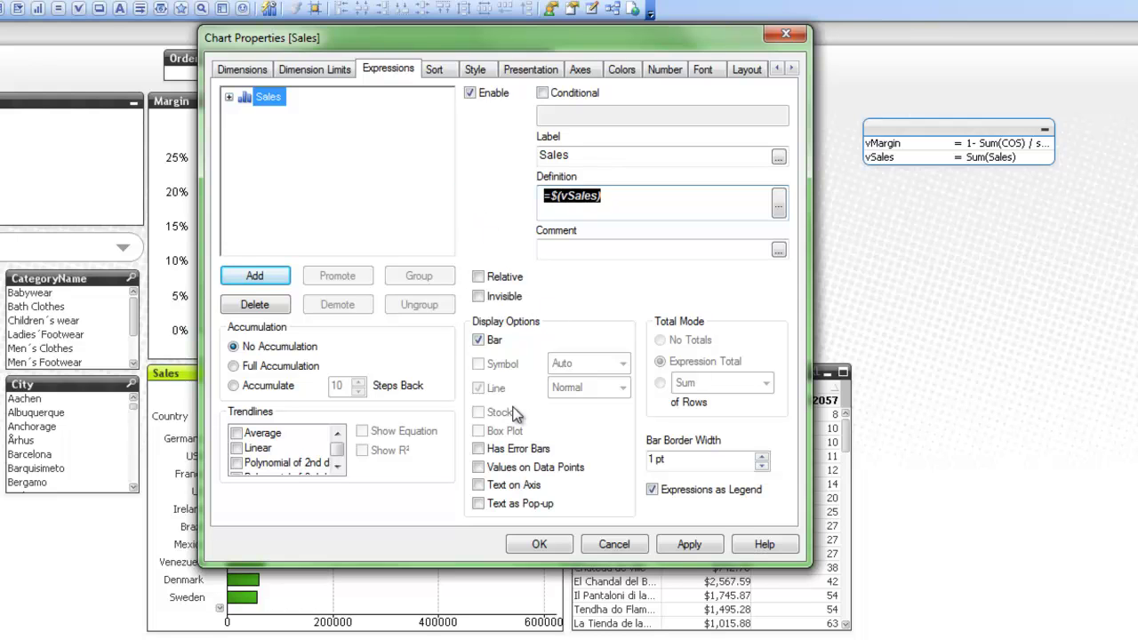
{"action": "left_click", "coordinate": [534, 544]}
Step: Replace the customer Sales table's Sum(Sales) expression with =$(vSales)
{"action": "right_click", "coordinate": [733, 471]}
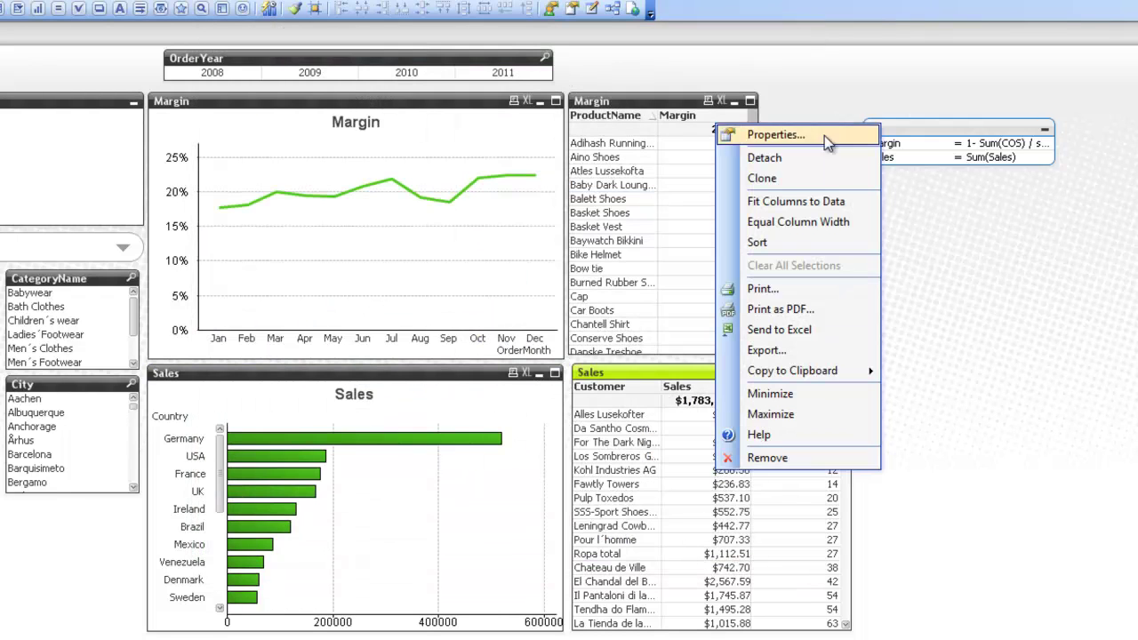
{"action": "left_click", "coordinate": [805, 133]}
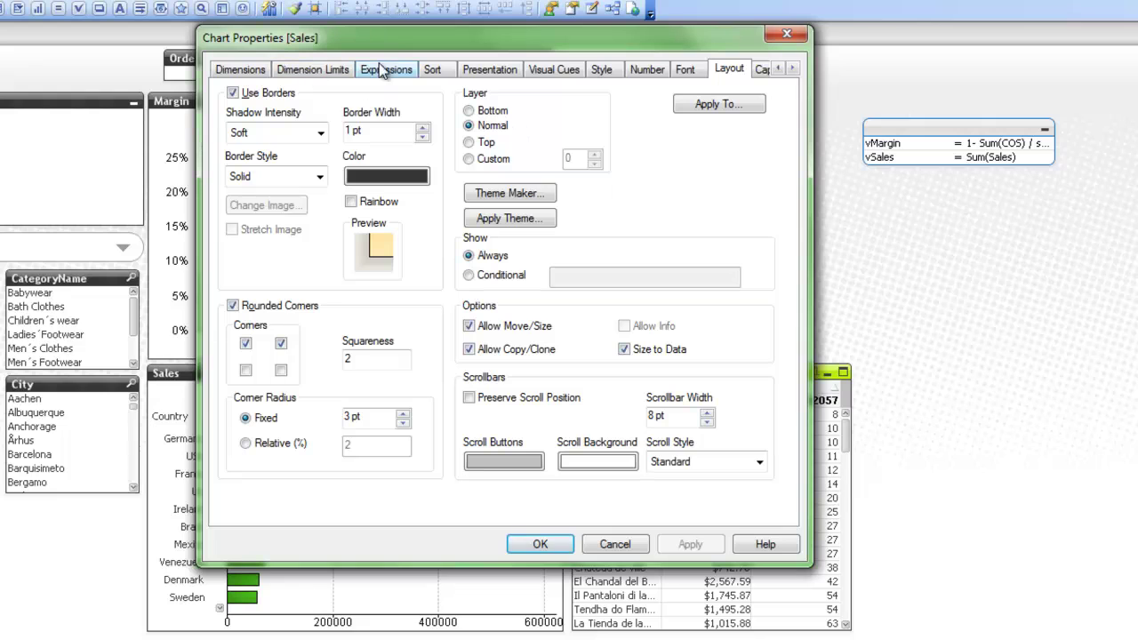
{"action": "left_click", "coordinate": [386, 71]}
{"action": "left_click_drag", "start_coordinate": [607, 195], "coordinate": [477, 199]}
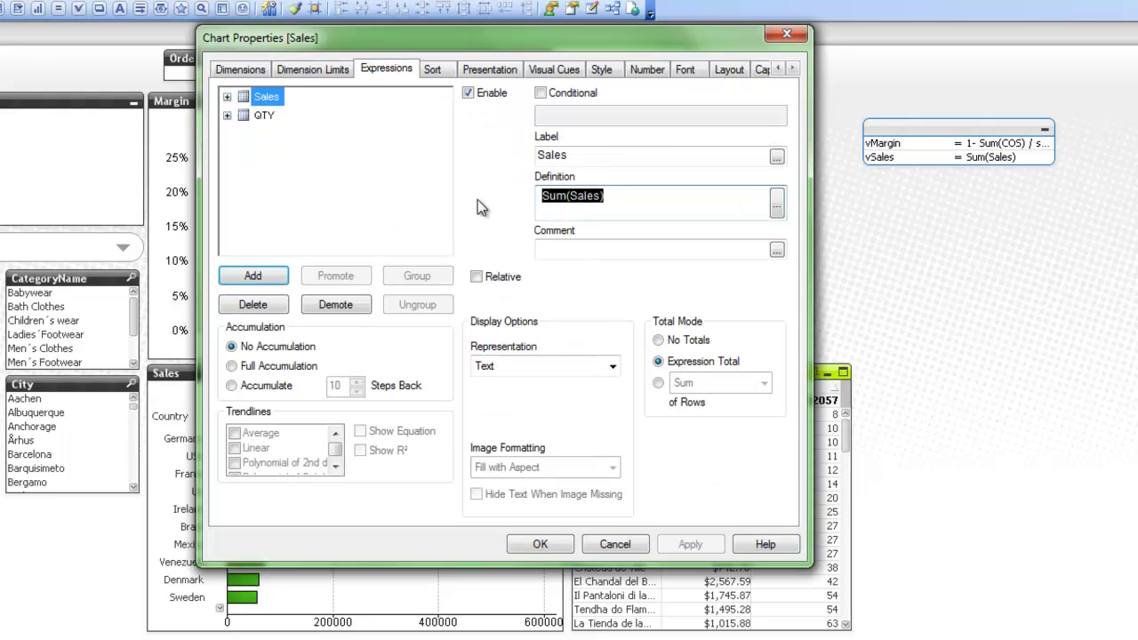
{"action": "type", "text": "=$(vSales)"}
{"action": "left_click", "coordinate": [542, 542]}
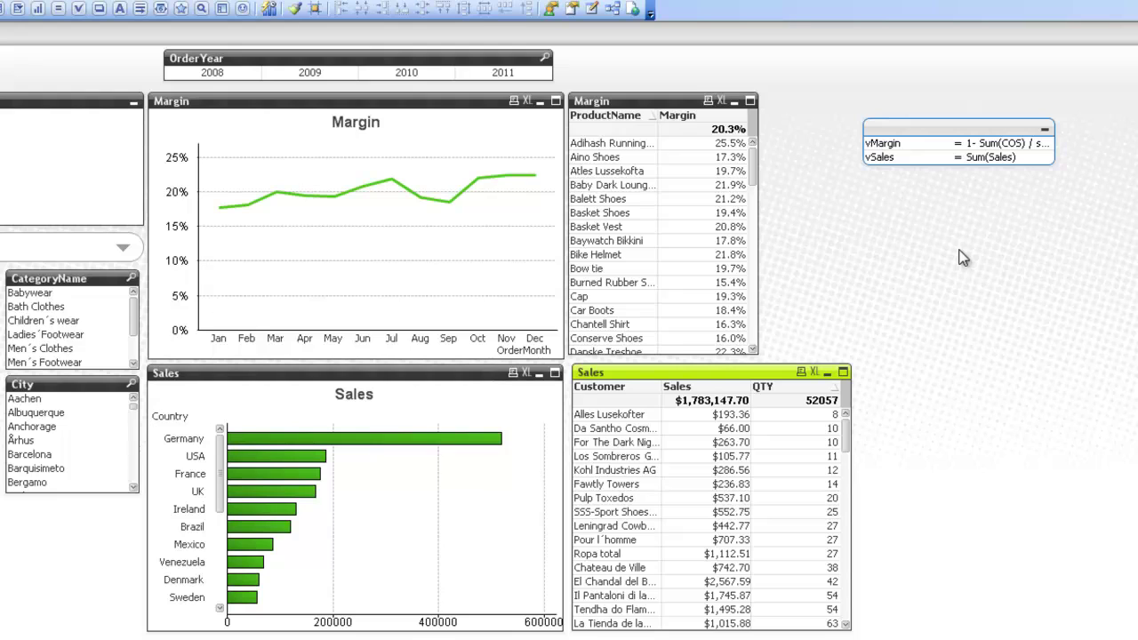
Step: Rewrite vSales with set analysis restricting Sales to OrderYear = $(=Max(OrderYear))
{"action": "left_click", "coordinate": [1037, 158]}
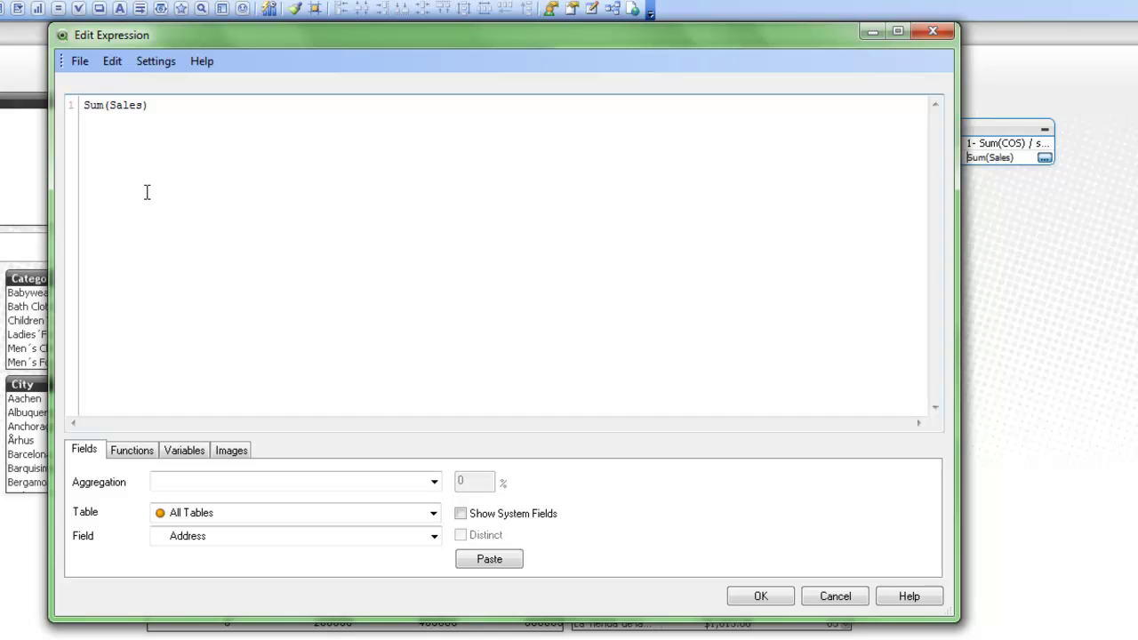
{"action": "type", "text": "{"}
{"action": "type", "text": "$<"}
{"action": "type", "text": "OrderYear"}
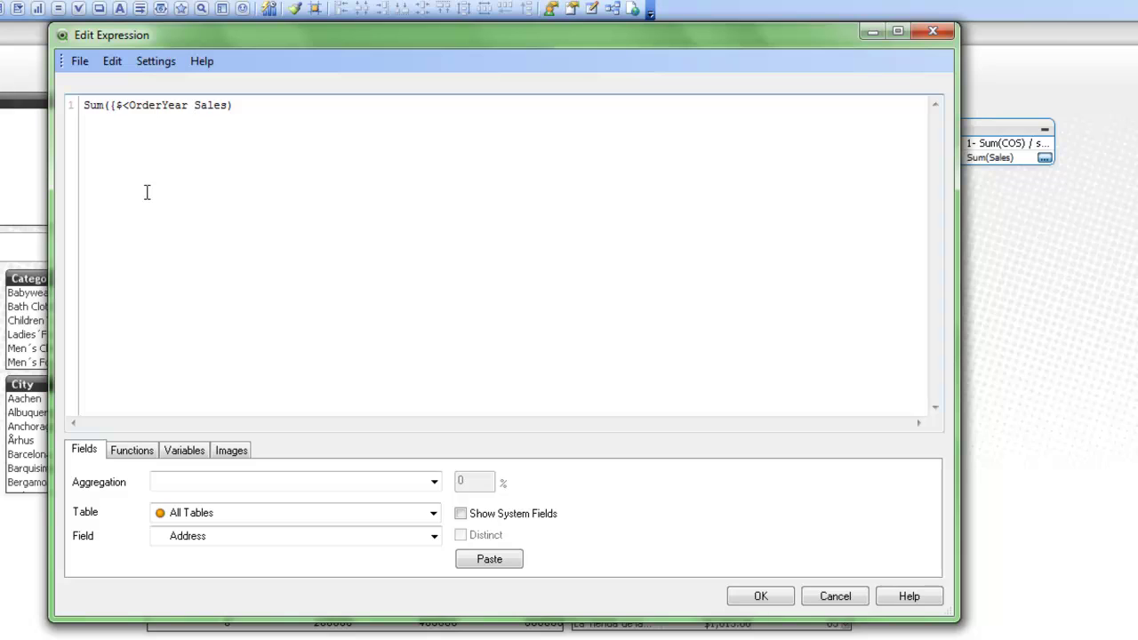
{"action": "left_click", "coordinate": [86, 105]}
{"action": "type", "text": "="}
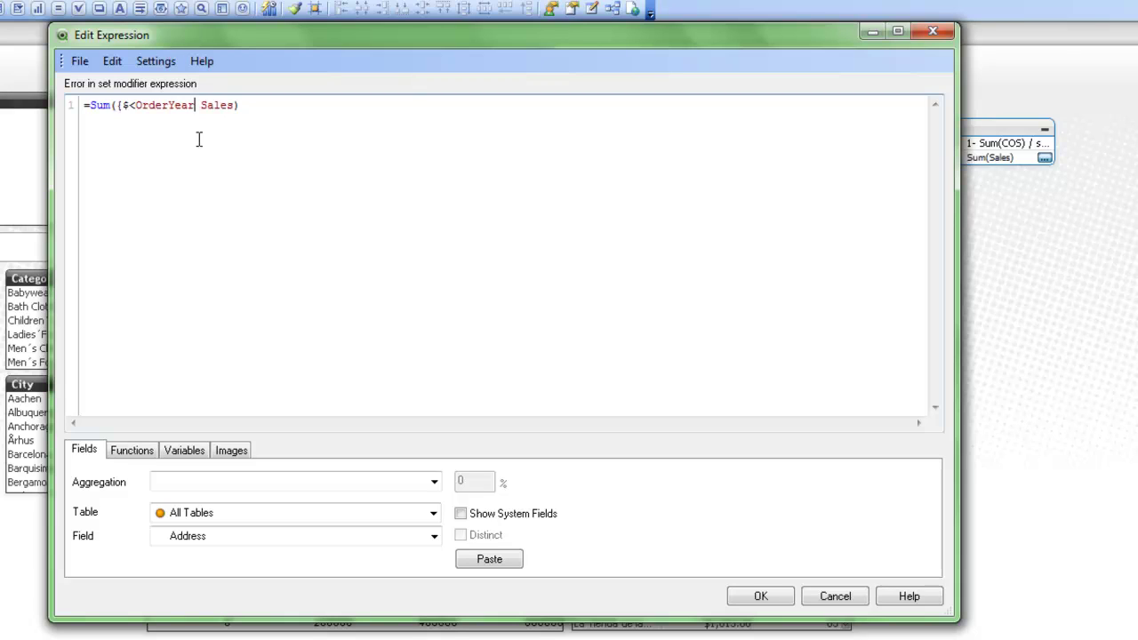
{"action": "type", "text": " = "}
{"action": "type", "text": "{"}
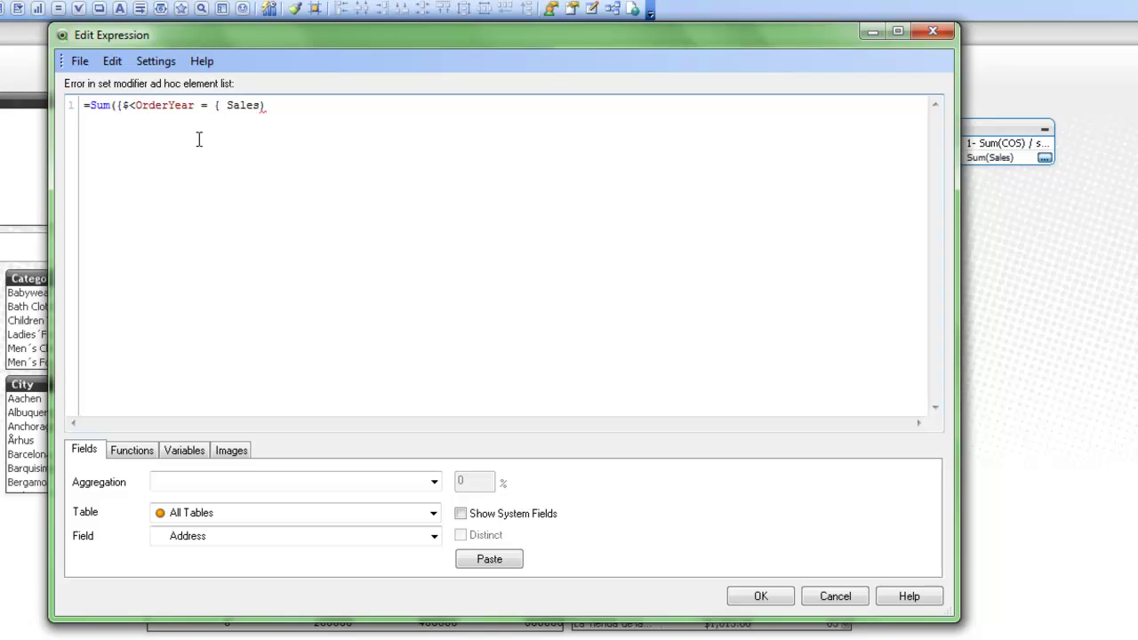
{"action": "type", "text": "$("}
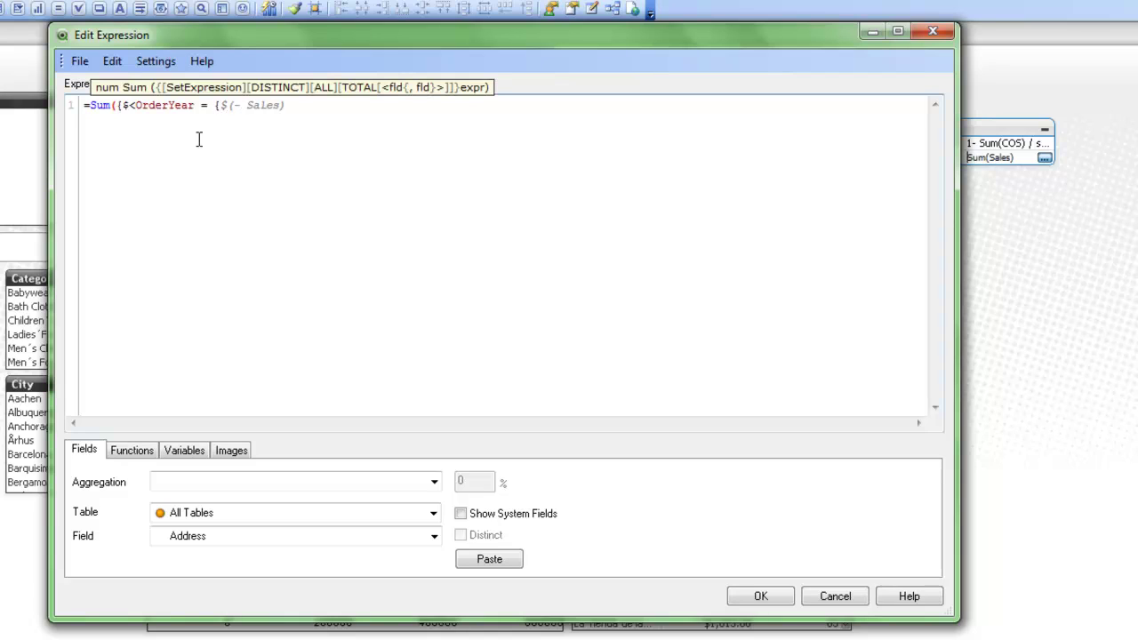
{"action": "type", "text": "=Max(OrderYear)"}
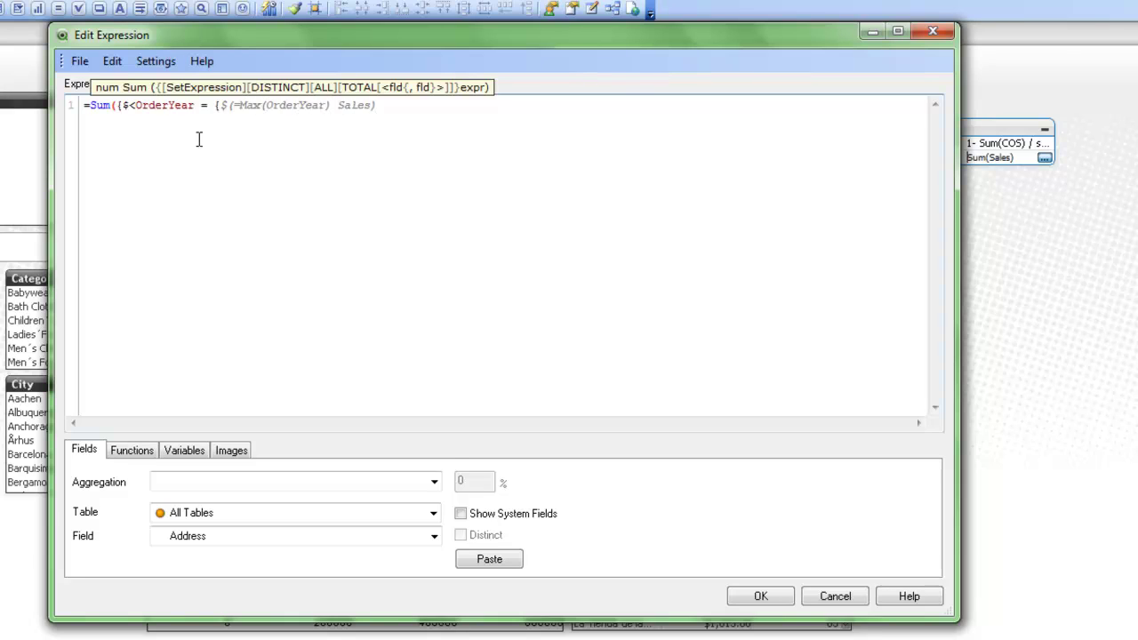
{"action": "type", "text": ")"}
{"action": "type", "text": "}>}"}
{"action": "left_click", "coordinate": [87, 106]}
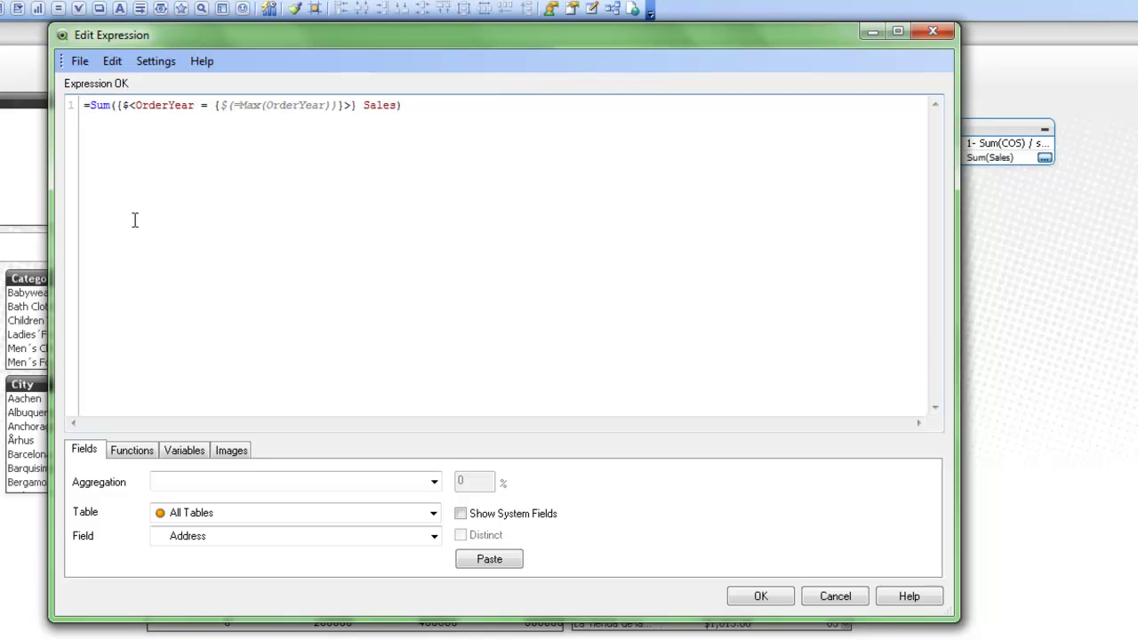
{"action": "key", "text": "Delete"}
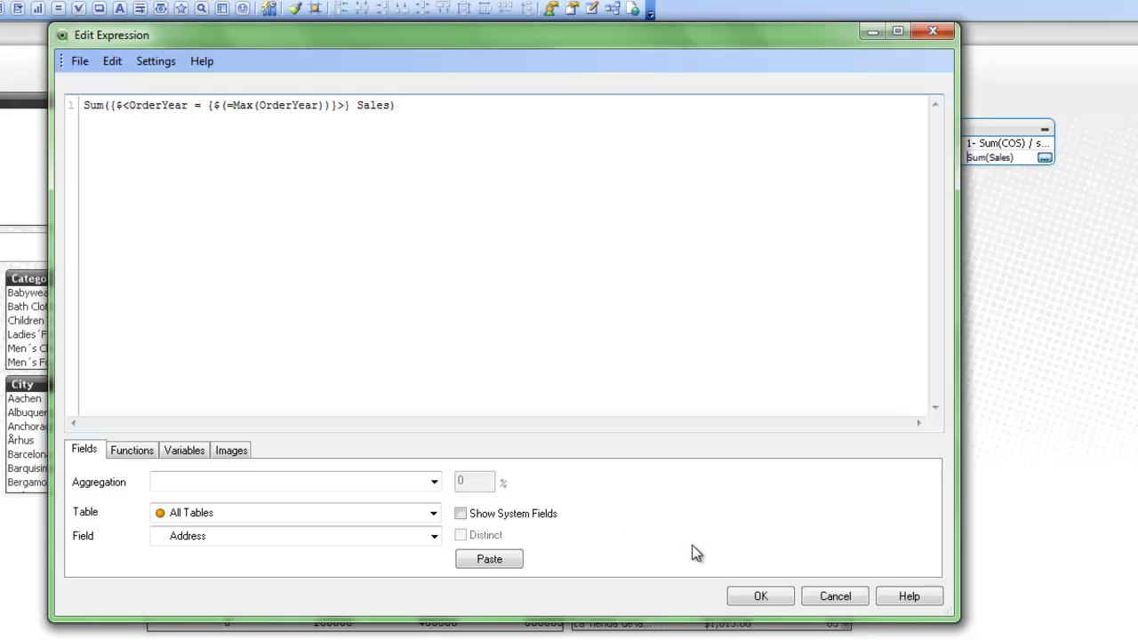
{"action": "left_click", "coordinate": [755, 591]}
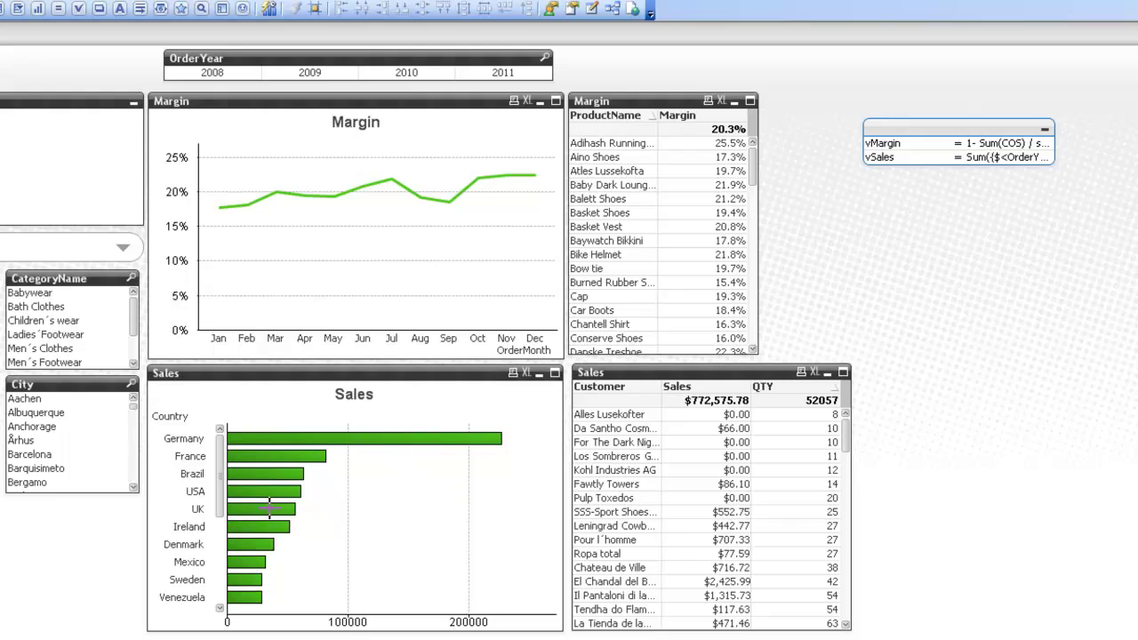
{"action": "left_click", "coordinate": [504, 75]}
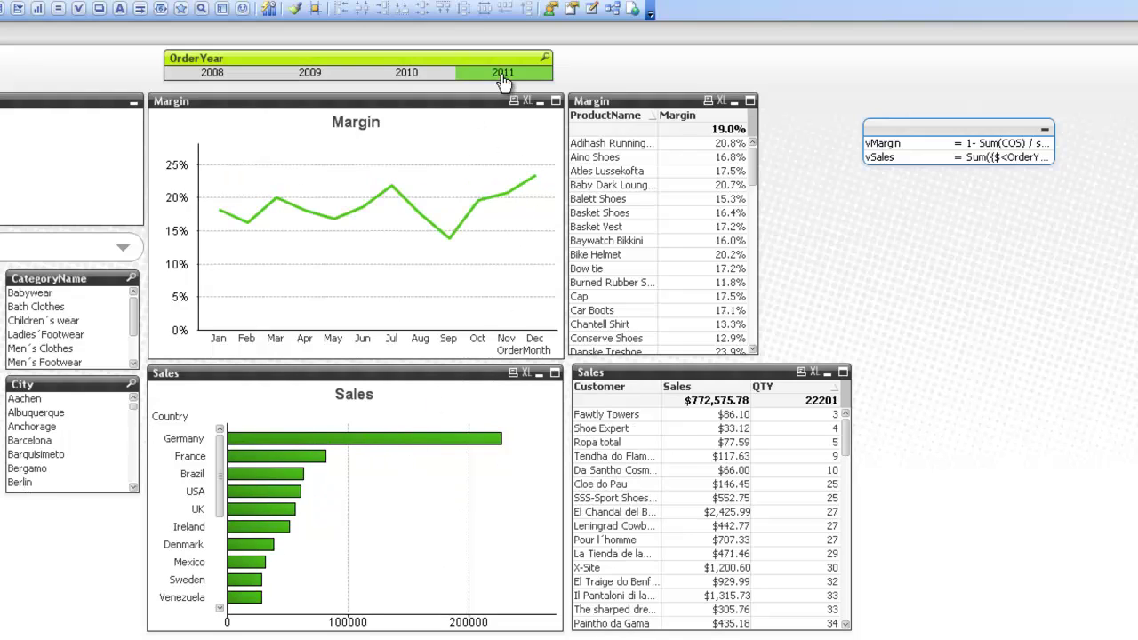
{"action": "left_click", "coordinate": [503, 76]}
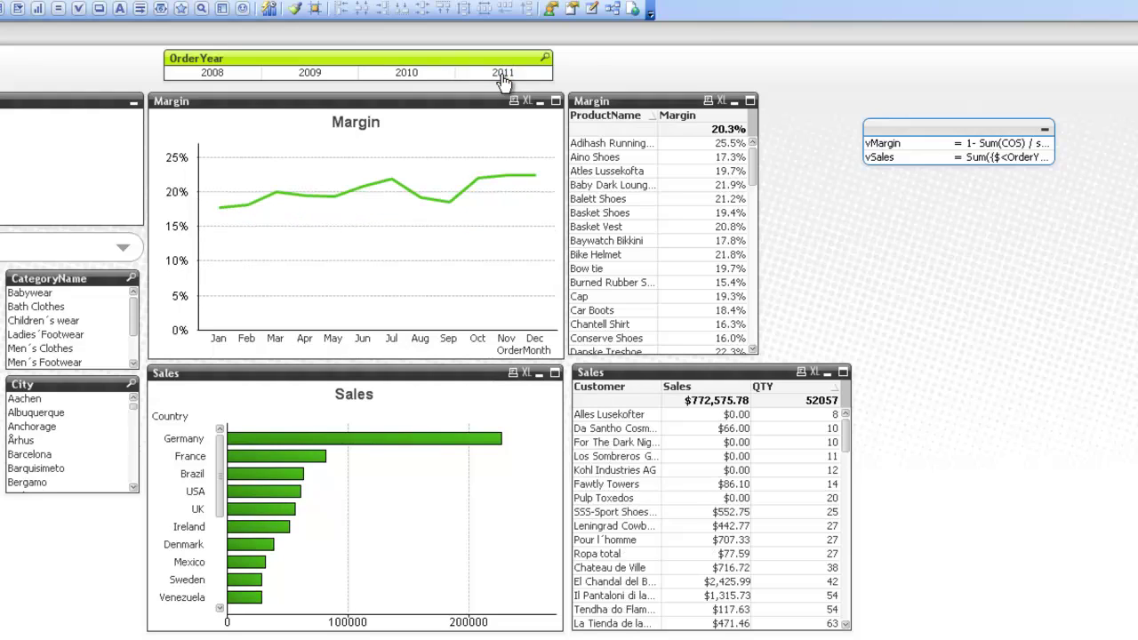
{"action": "left_click", "coordinate": [503, 79]}
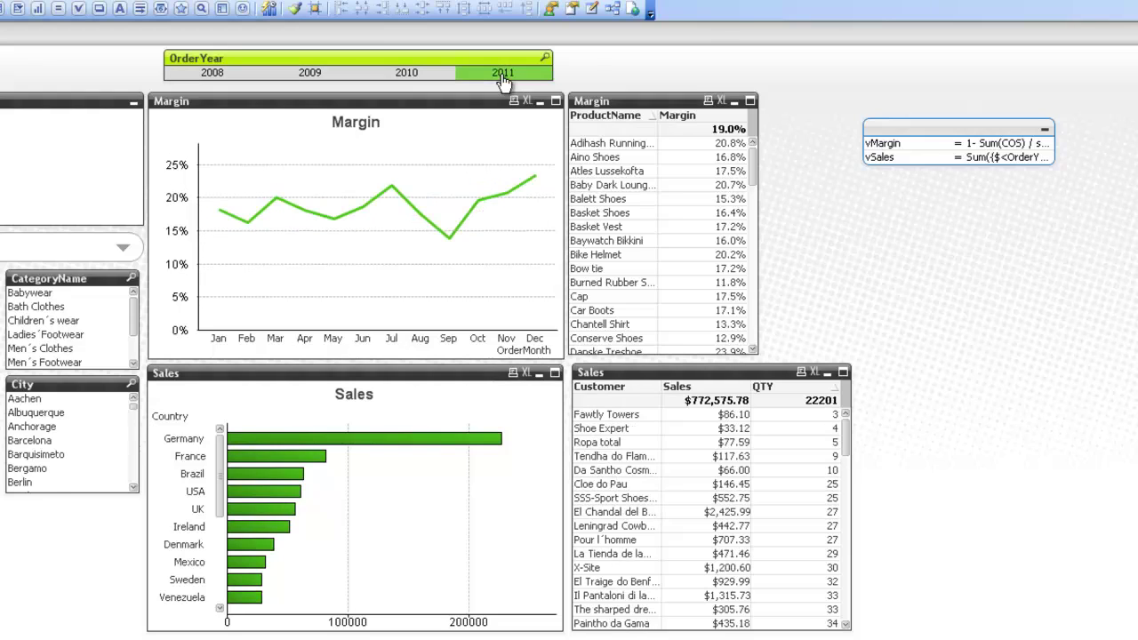
{"action": "left_click", "coordinate": [503, 79]}
{"action": "left_click", "coordinate": [504, 79]}
{"action": "left_click", "coordinate": [514, 78]}
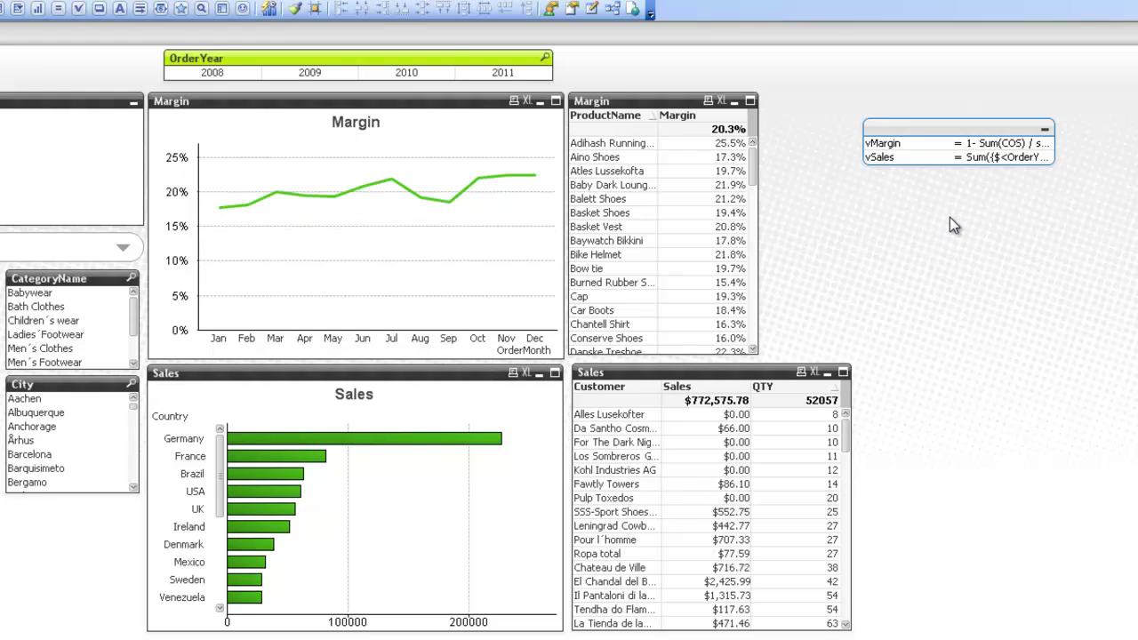
Step: Add a new vPYSales variable to the variables input box
{"action": "right_click", "coordinate": [932, 146]}
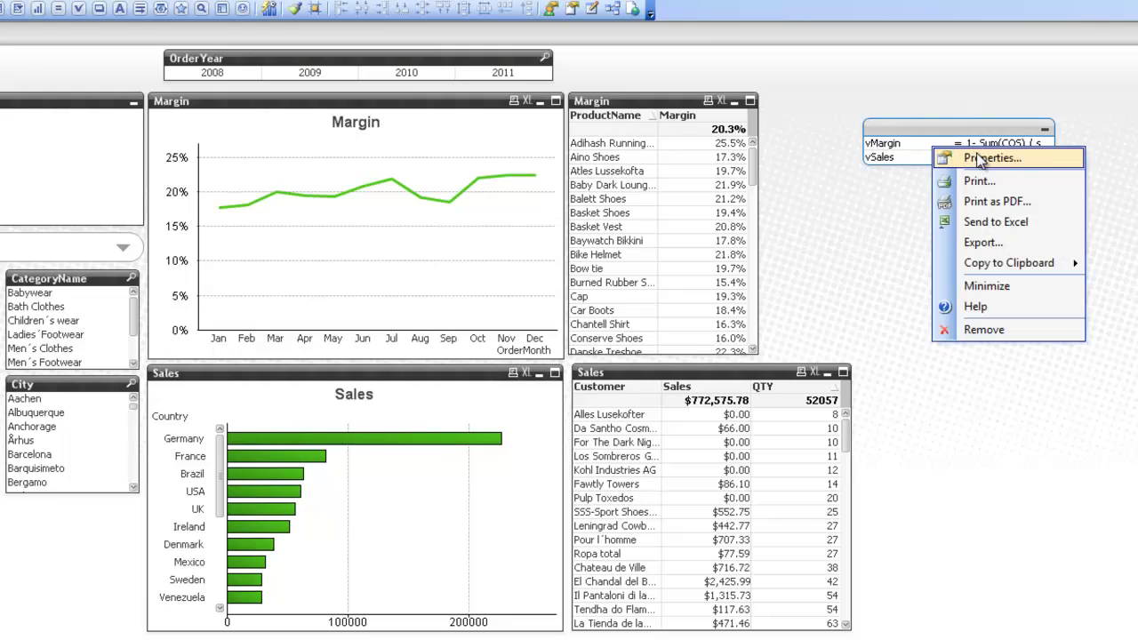
{"action": "left_click", "coordinate": [978, 160]}
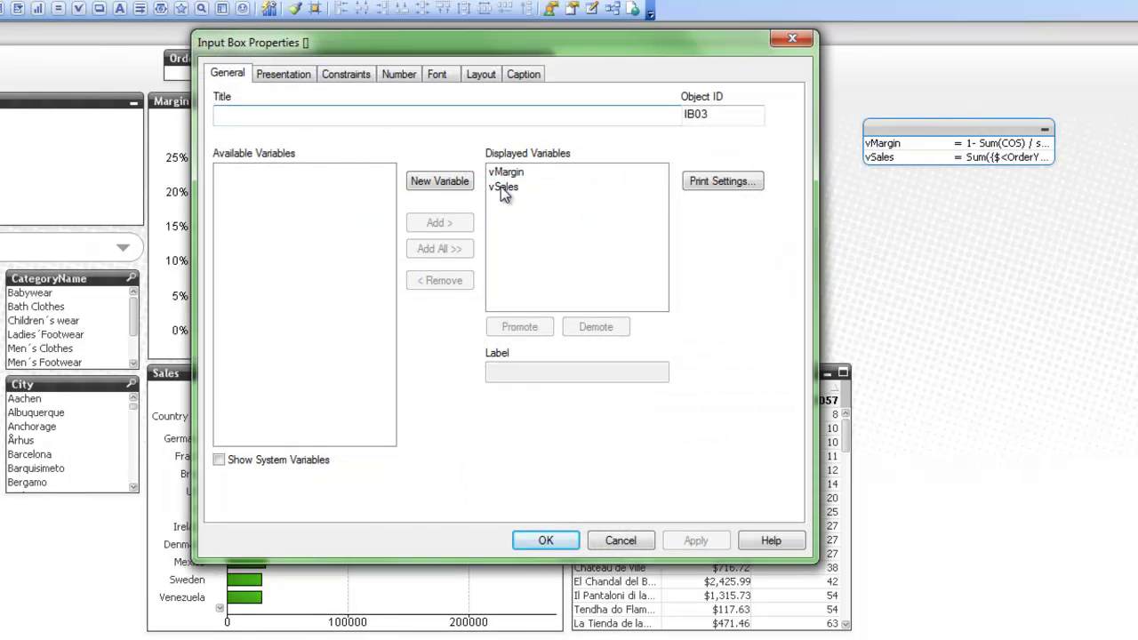
{"action": "left_click", "coordinate": [425, 187]}
{"action": "type", "text": "v"}
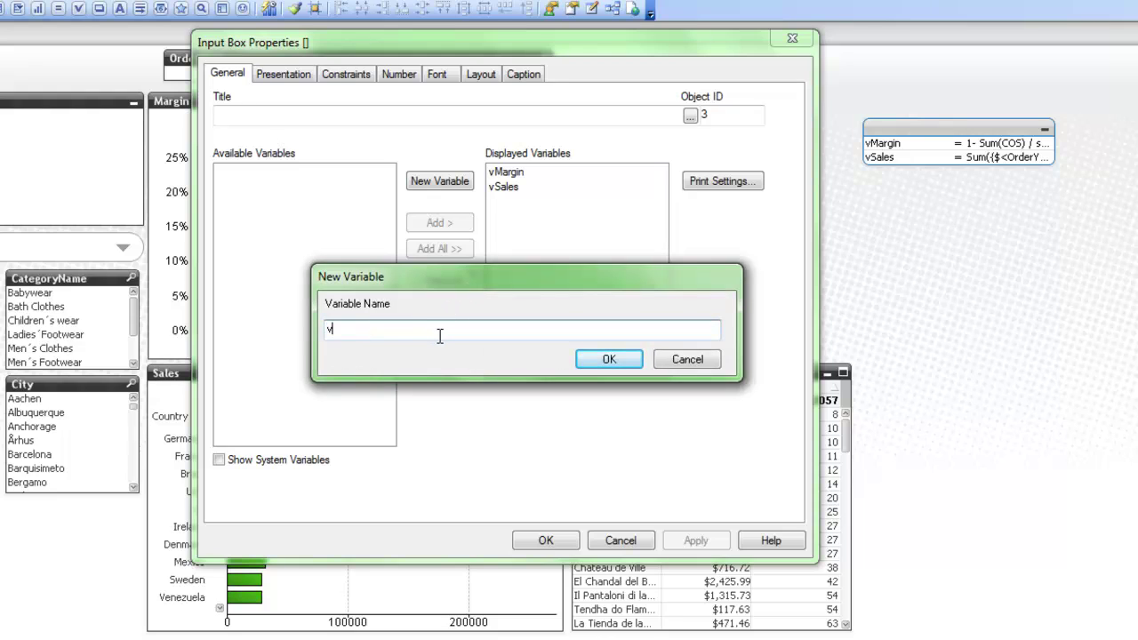
{"action": "type", "text": "PYSales"}
{"action": "left_click", "coordinate": [608, 359]}
{"action": "left_click", "coordinate": [546, 540]}
{"action": "mouse_move", "coordinate": [1005, 158]}
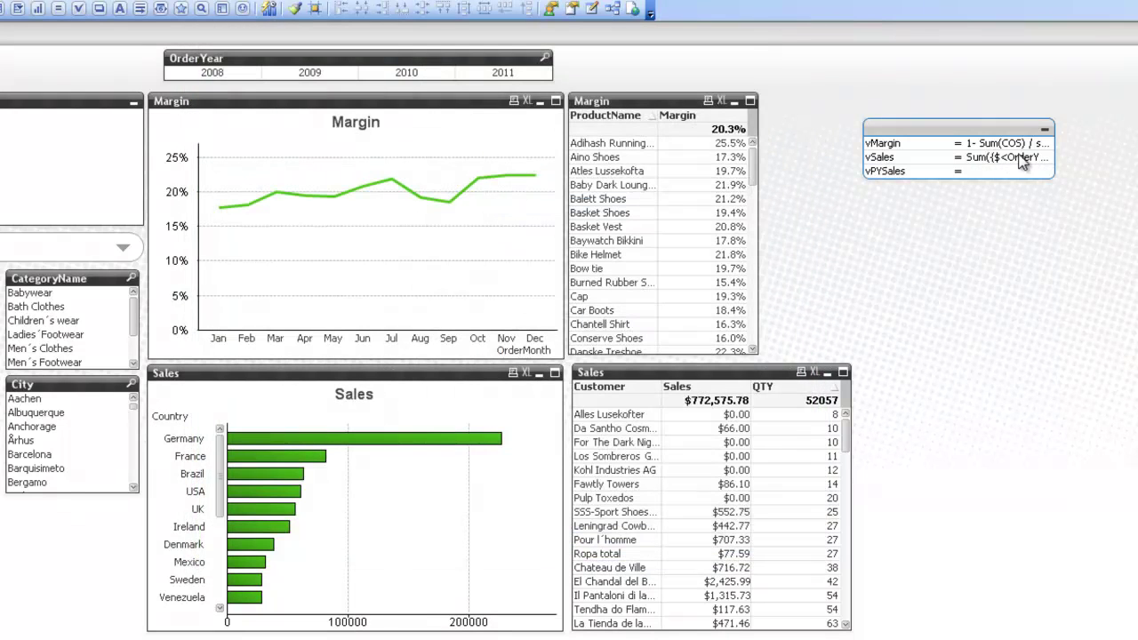
Step: Copy vSales's formula into vPYSales, changing Max(OrderYear) to Max(OrderYear)-1
{"action": "left_click", "coordinate": [1045, 157]}
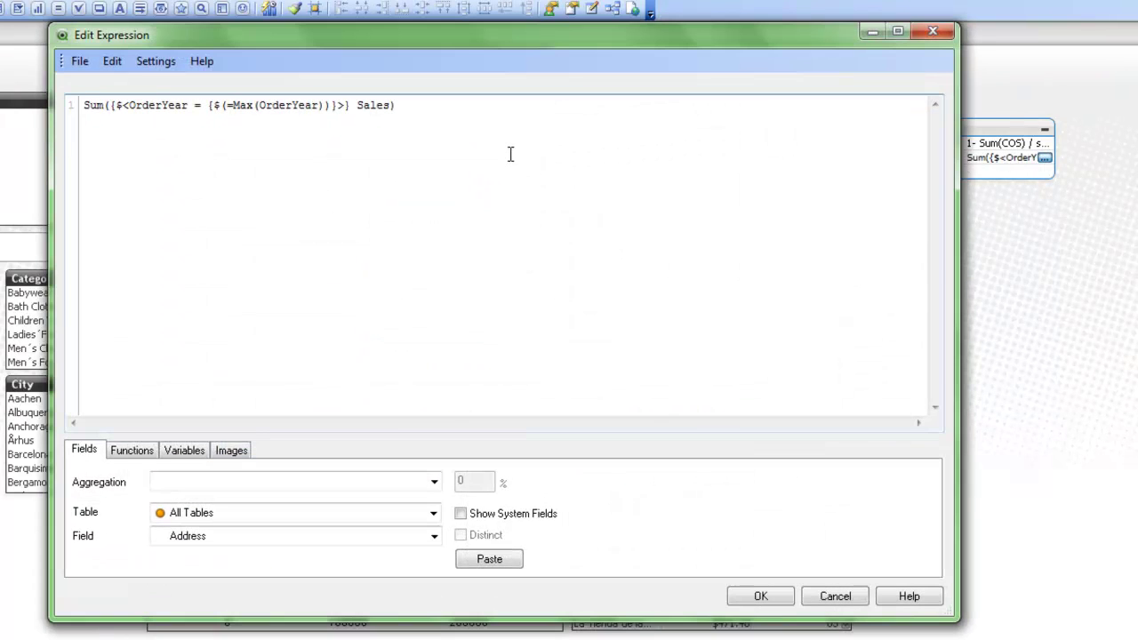
{"action": "key", "text": "ctrl+a"}
{"action": "key", "text": "ctrl+c"}
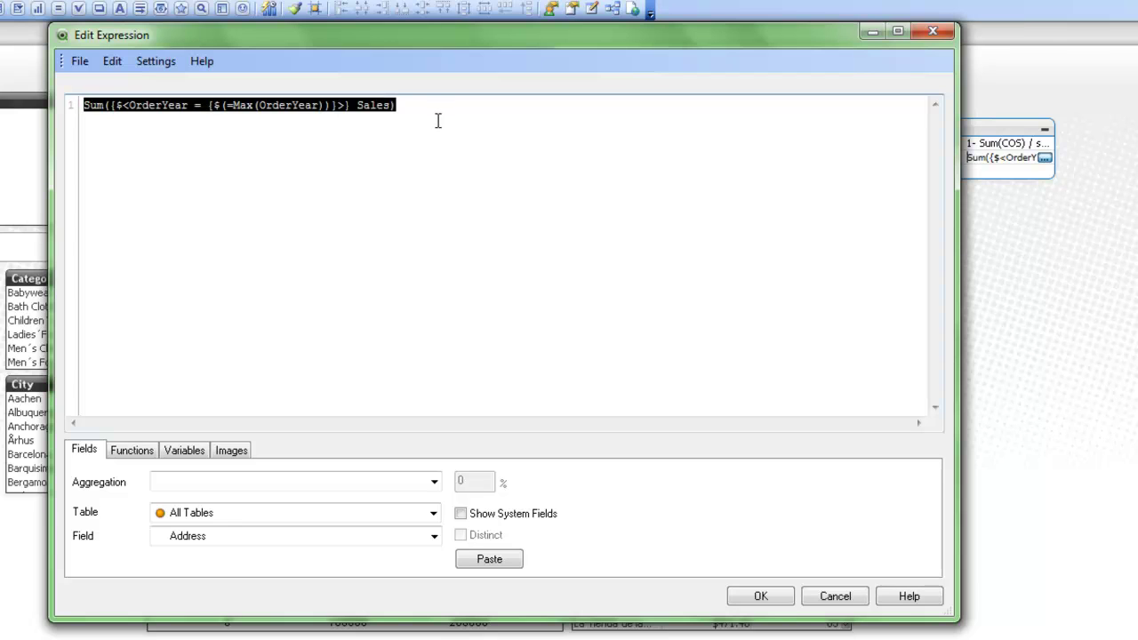
{"action": "left_click", "coordinate": [757, 595]}
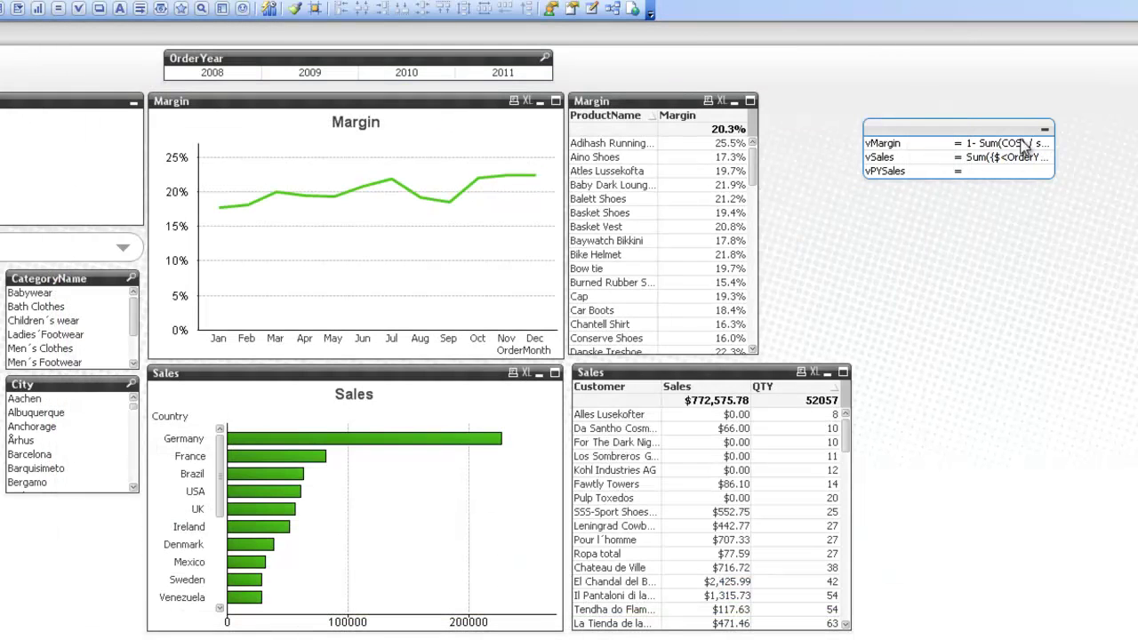
{"action": "left_click", "coordinate": [1045, 172]}
{"action": "key", "text": "ctrl+v"}
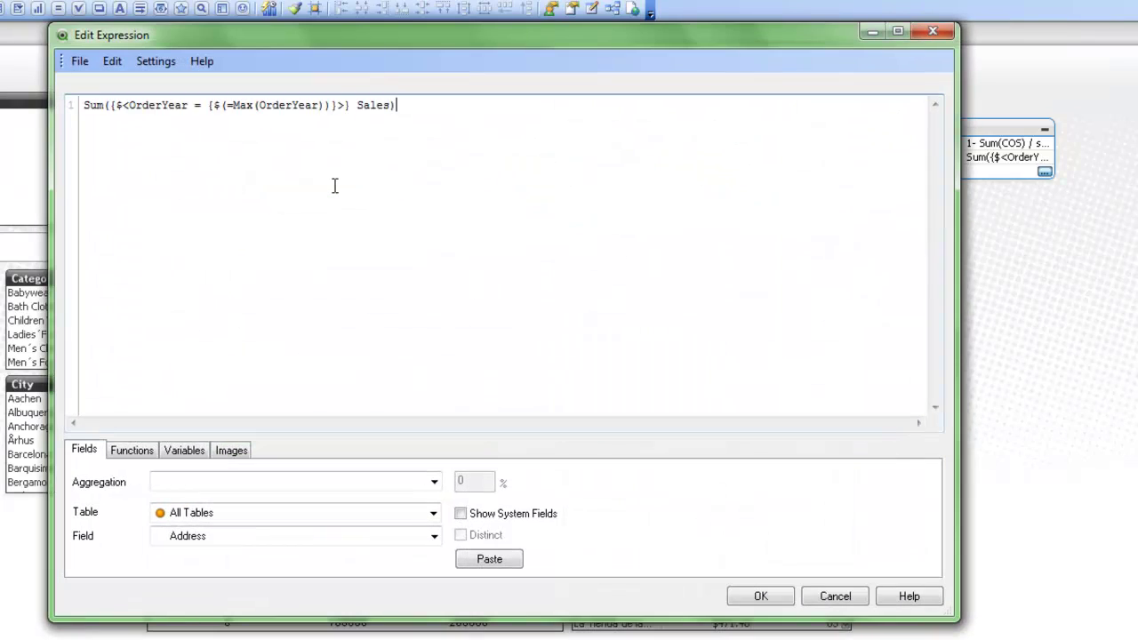
{"action": "left_click", "coordinate": [324, 118]}
{"action": "type", "text": "-1"}
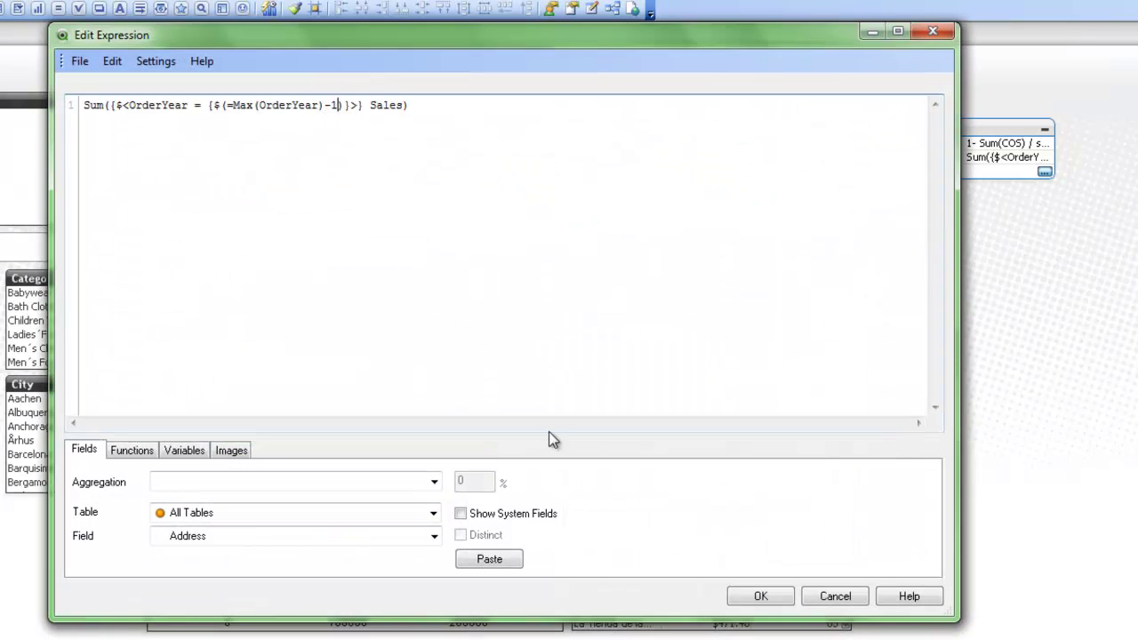
{"action": "left_click", "coordinate": [761, 597]}
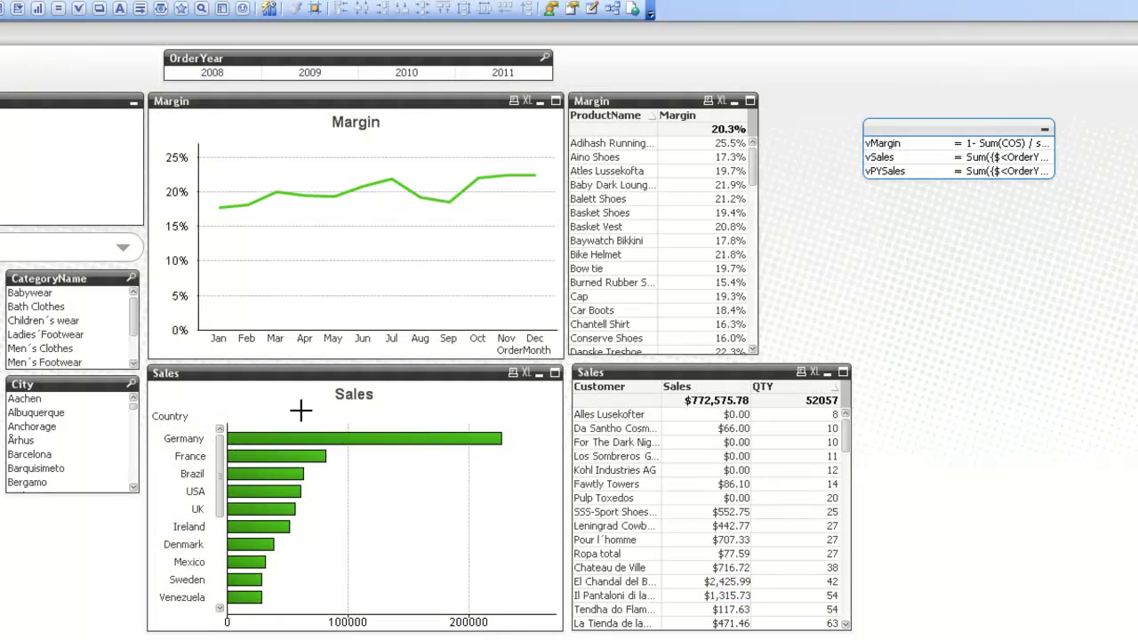
Step: Label the Sales chart's existing expression =Max(OrderYear)&' Sales'
{"action": "right_click", "coordinate": [297, 404]}
{"action": "left_click", "coordinate": [375, 422]}
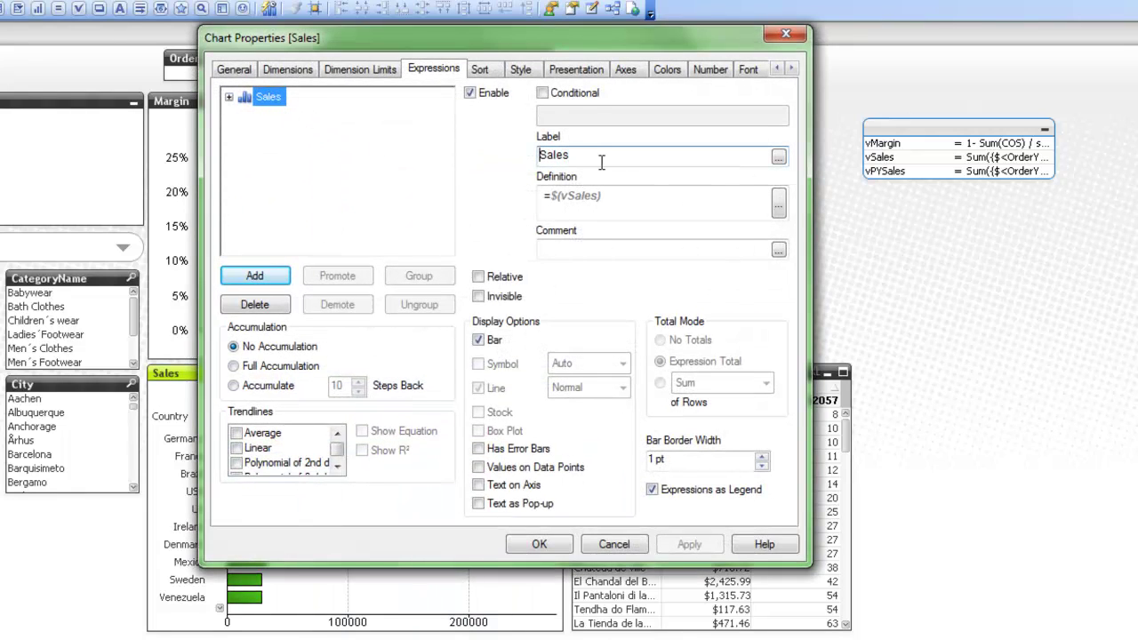
{"action": "type", "text": "="}
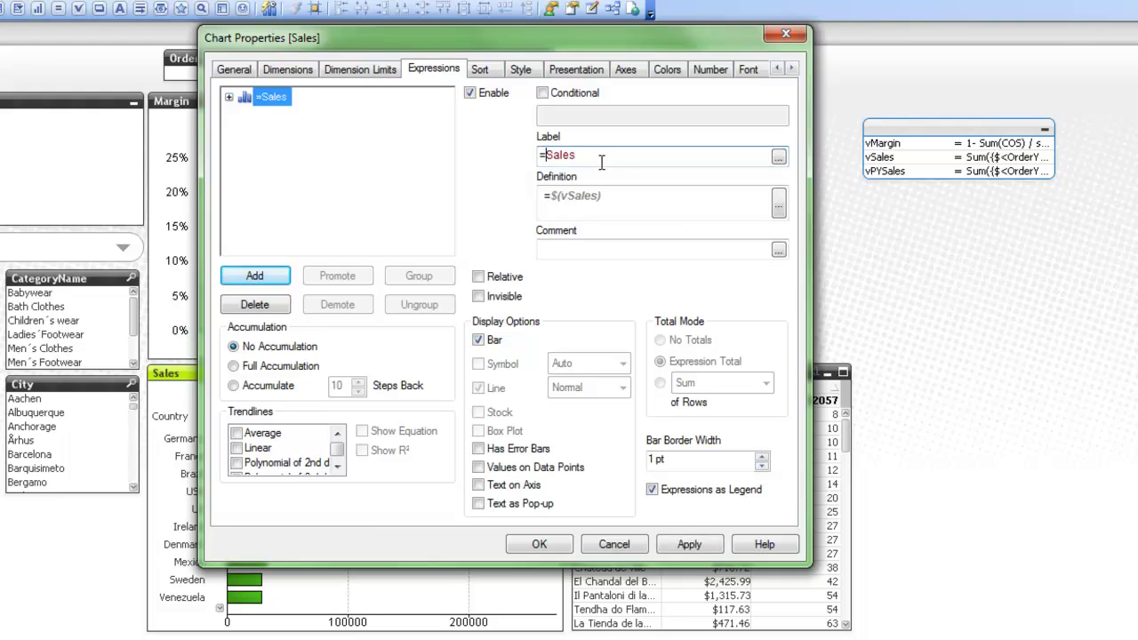
{"action": "type", "text": " Max("}
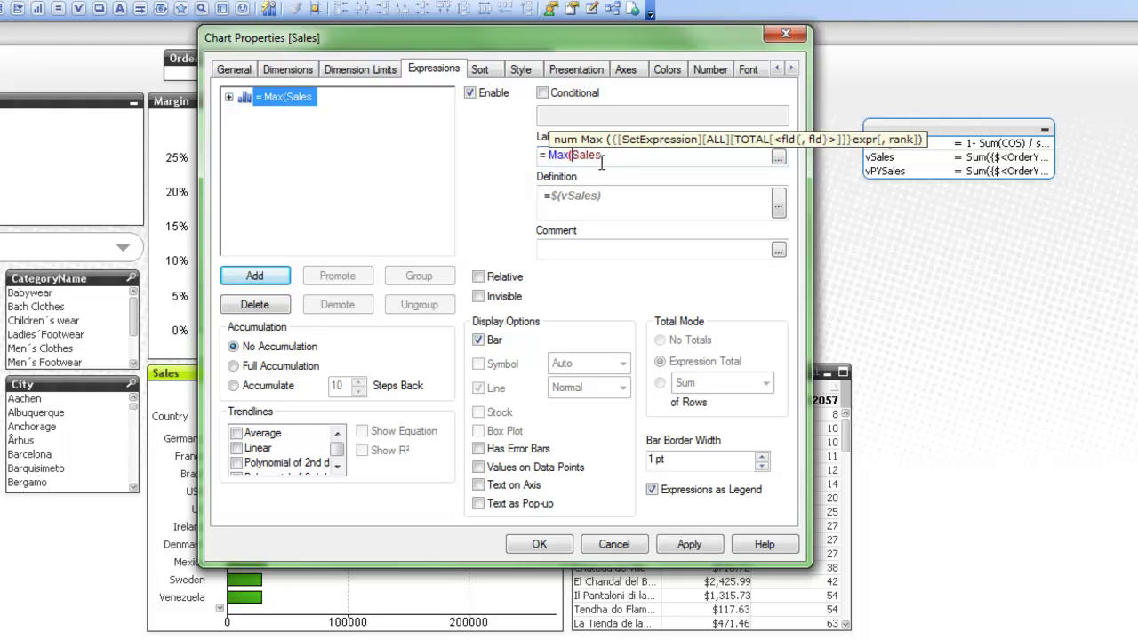
{"action": "type", "text": "OrderYTeSa"}
{"action": "key", "text": "BackSpace"}
{"action": "key", "text": "BackSpace"}
{"action": "type", "text": "ear) & ' Sales'"}
Step: Add a =$(vPYSales) expression labelled =Max(OrderYear)-1&' Sales' and apply the changes
{"action": "left_click", "coordinate": [255, 275]}
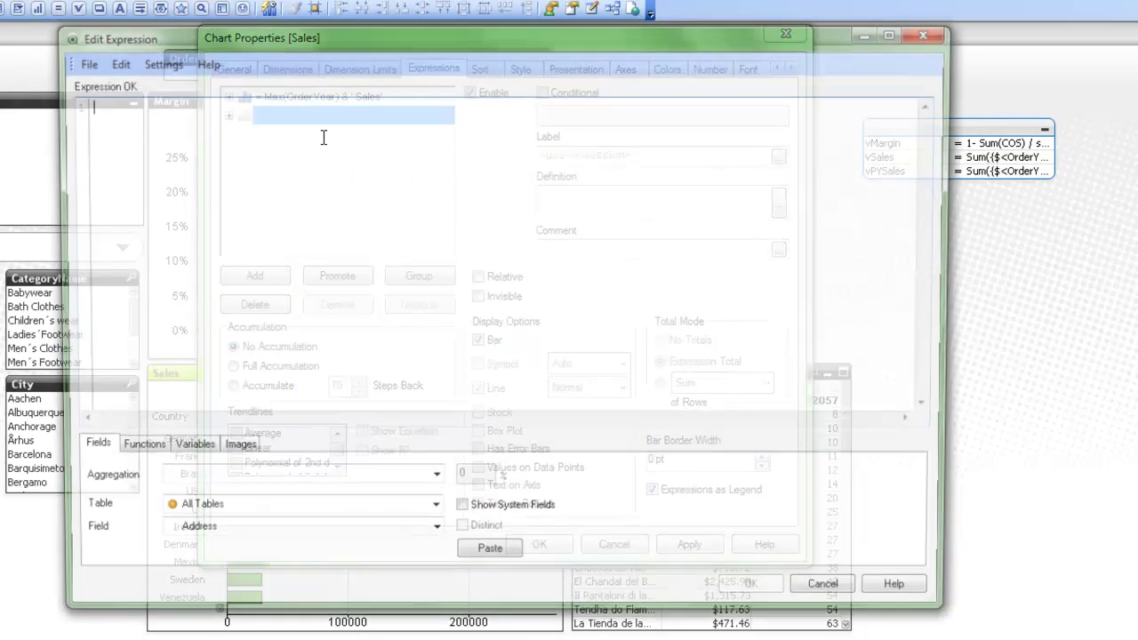
{"action": "type", "text": "=$"}
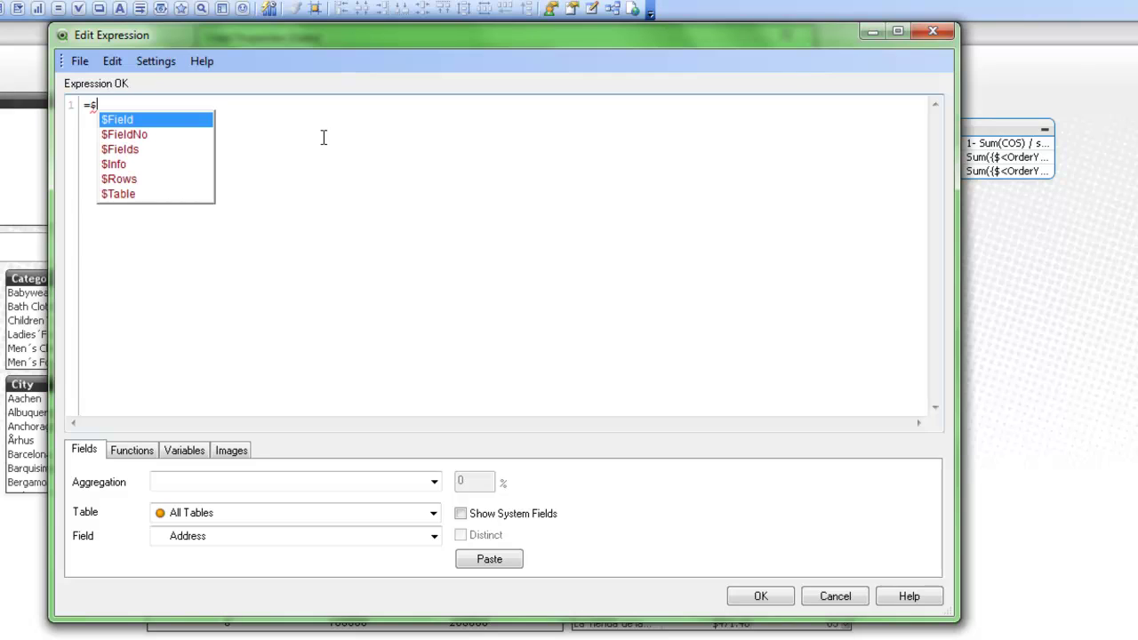
{"action": "type", "text": "(vPYSales)"}
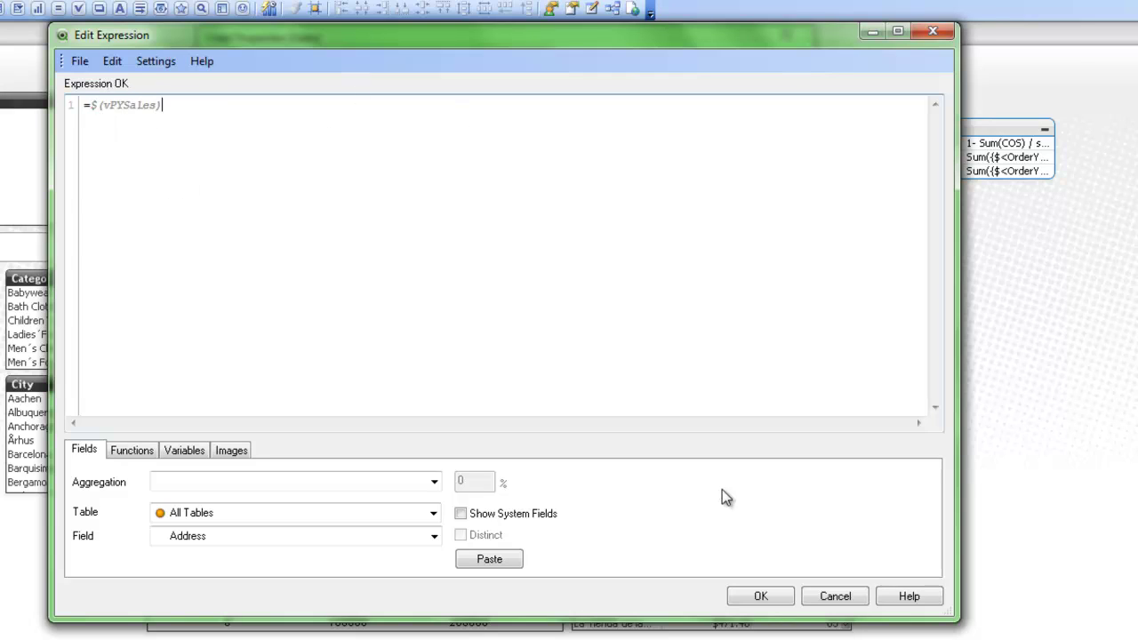
{"action": "left_click", "coordinate": [761, 597]}
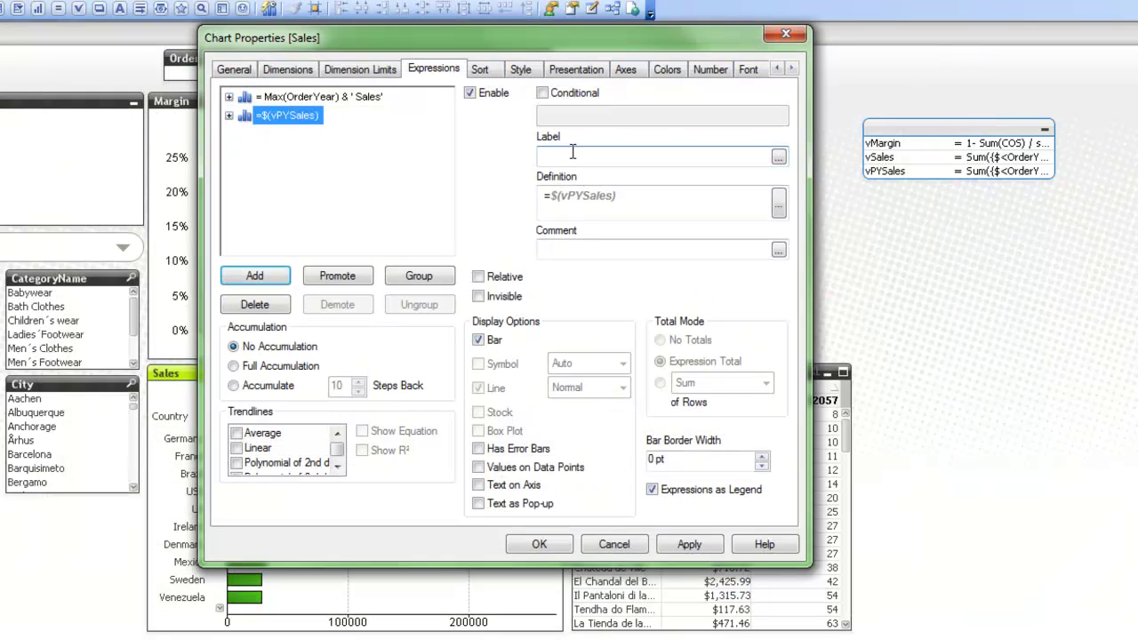
{"action": "type", "text": "="}
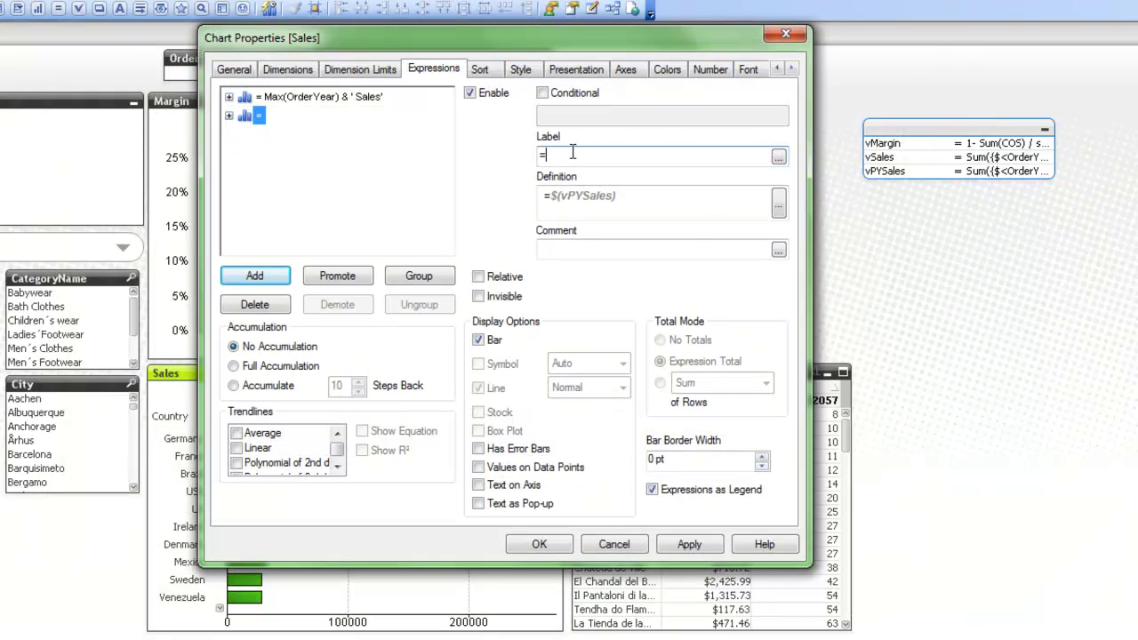
{"action": "type", "text": "Max(ORder"}
{"action": "key", "text": "Down"}
{"action": "key", "text": "Down"}
{"action": "key", "text": "Down"}
{"action": "key", "text": "Return"}
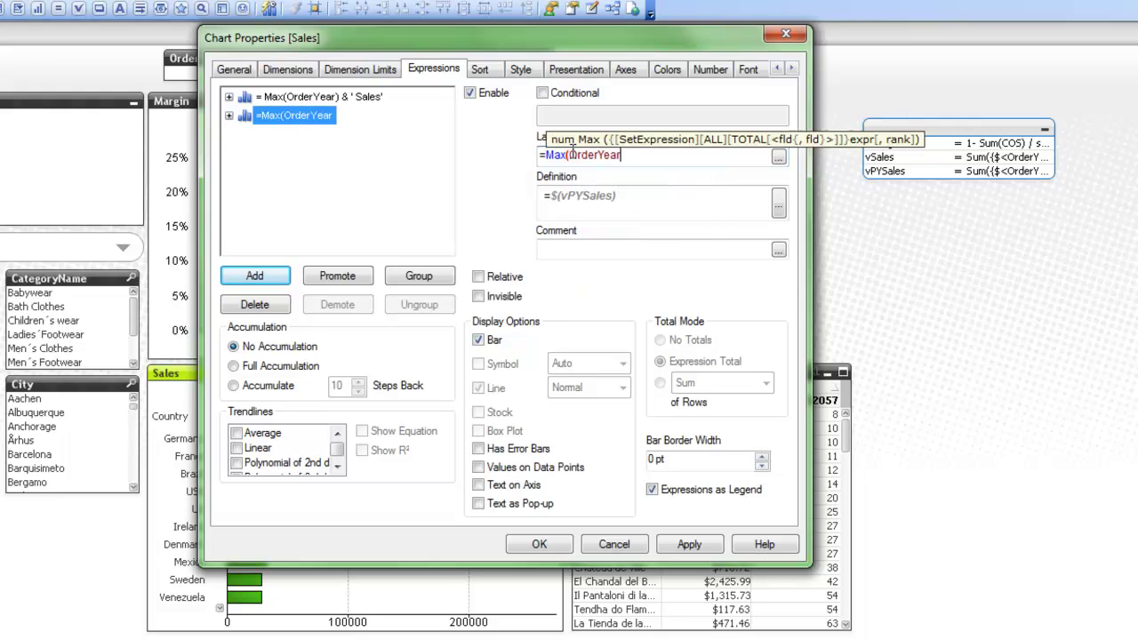
{"action": "type", "text": ") -1 & "}
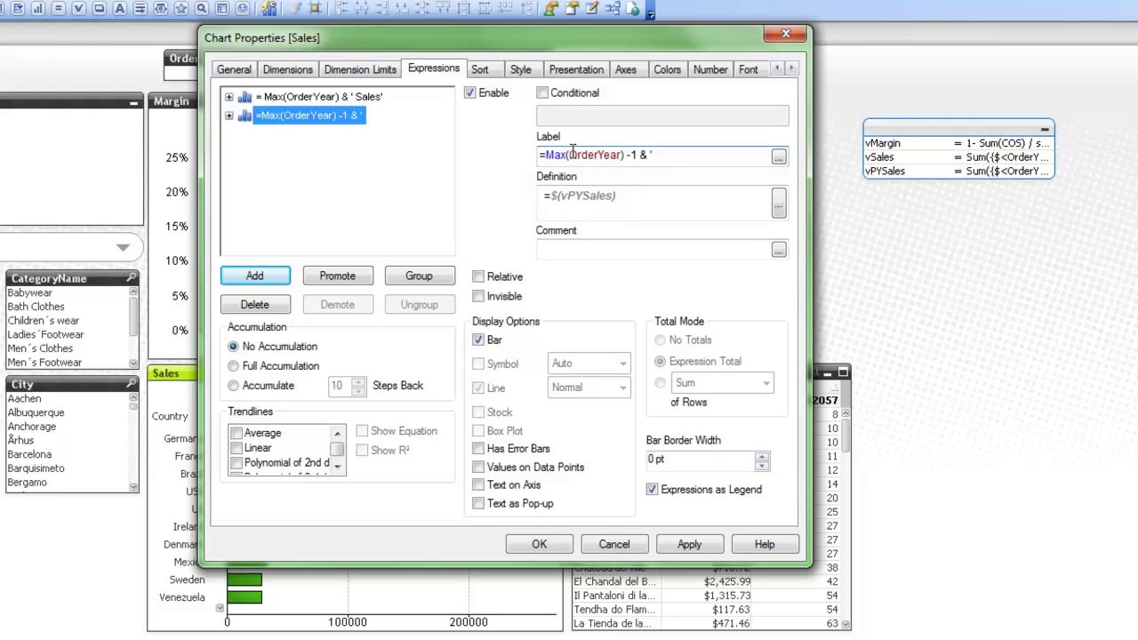
{"action": "type", "text": "' Sales'"}
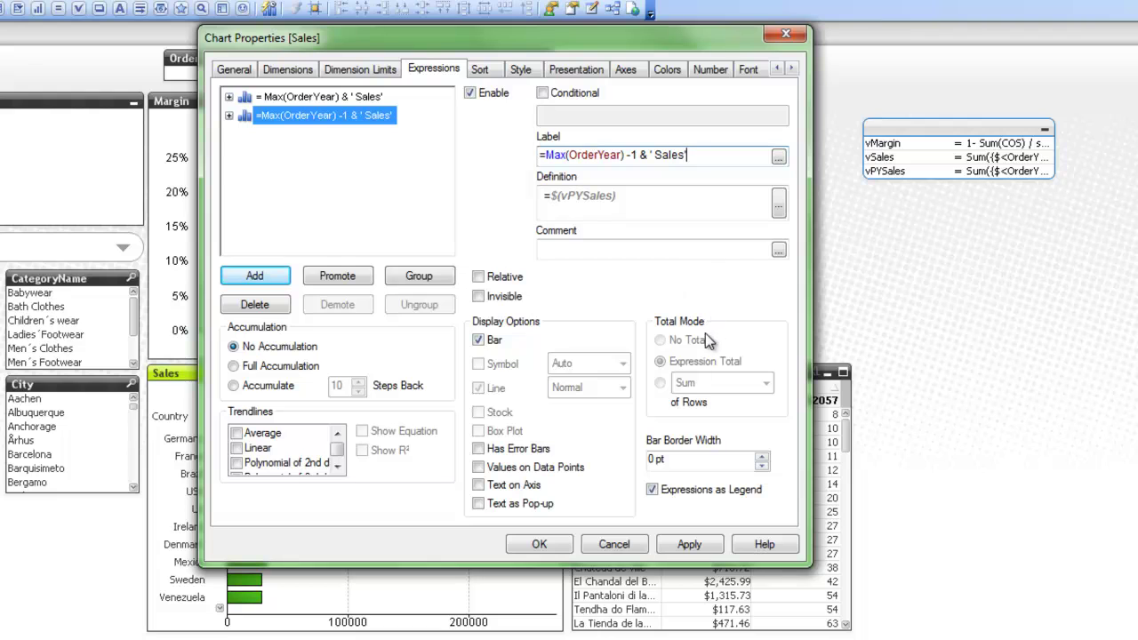
{"action": "left_click", "coordinate": [538, 545]}
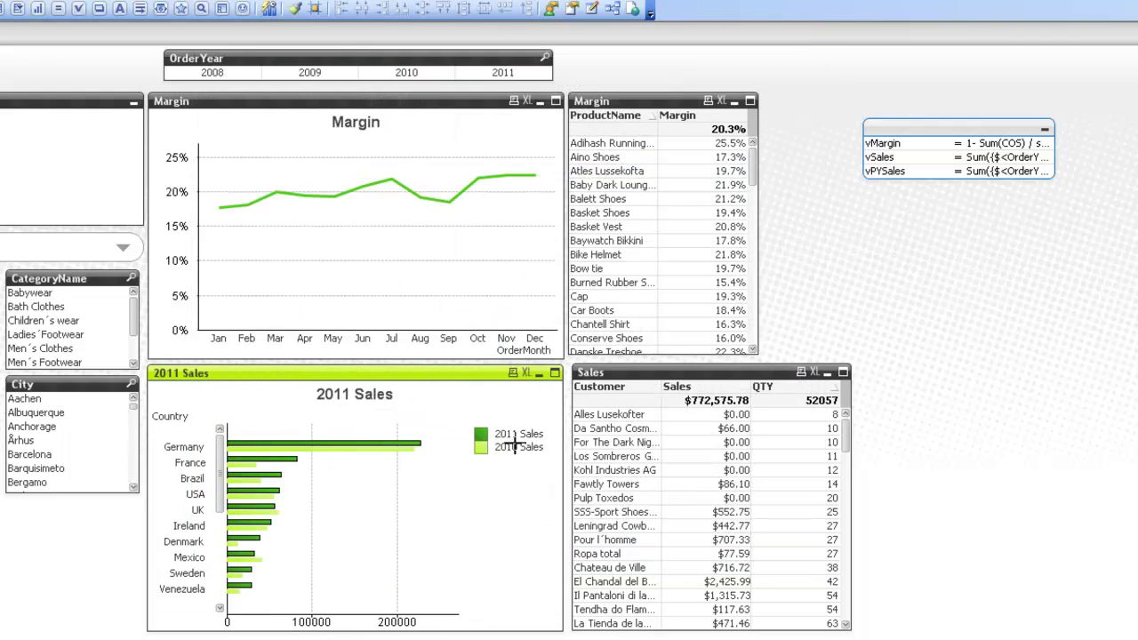
Step: Filter to order year 2010 and bring up the variables table's context menu
{"action": "left_click", "coordinate": [406, 73]}
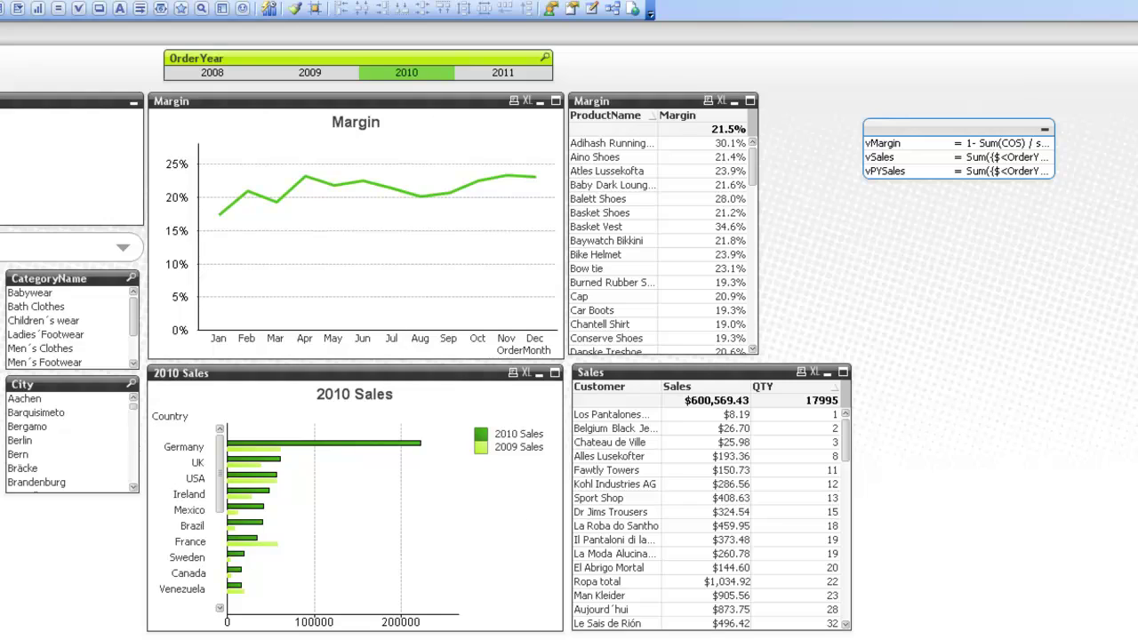
{"action": "left_click", "coordinate": [969, 318]}
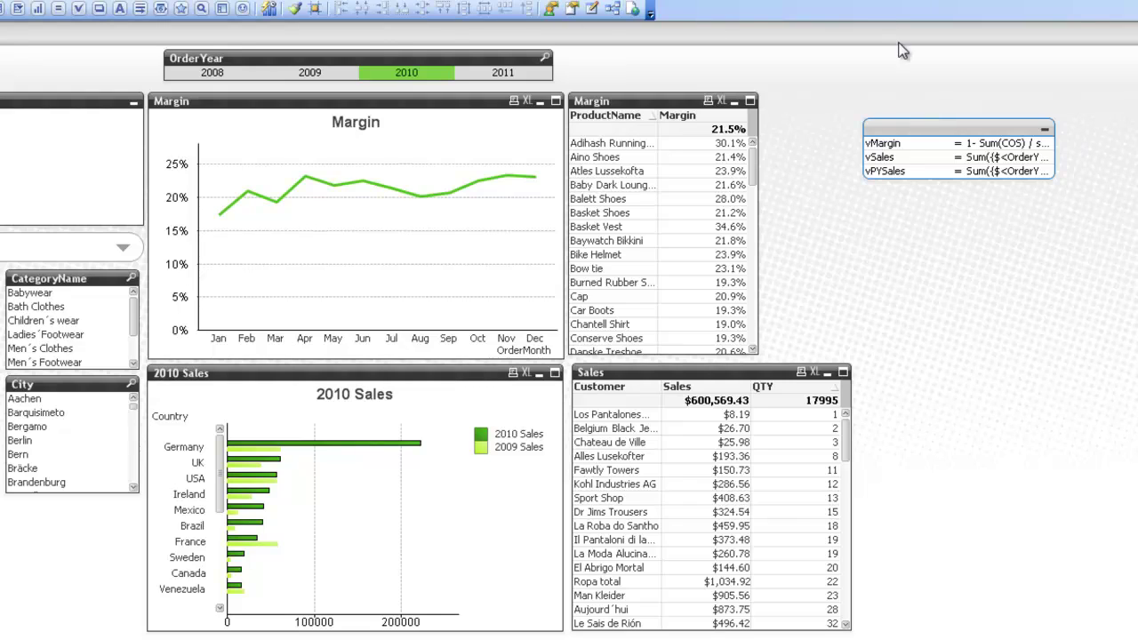
{"action": "right_click", "coordinate": [909, 131]}
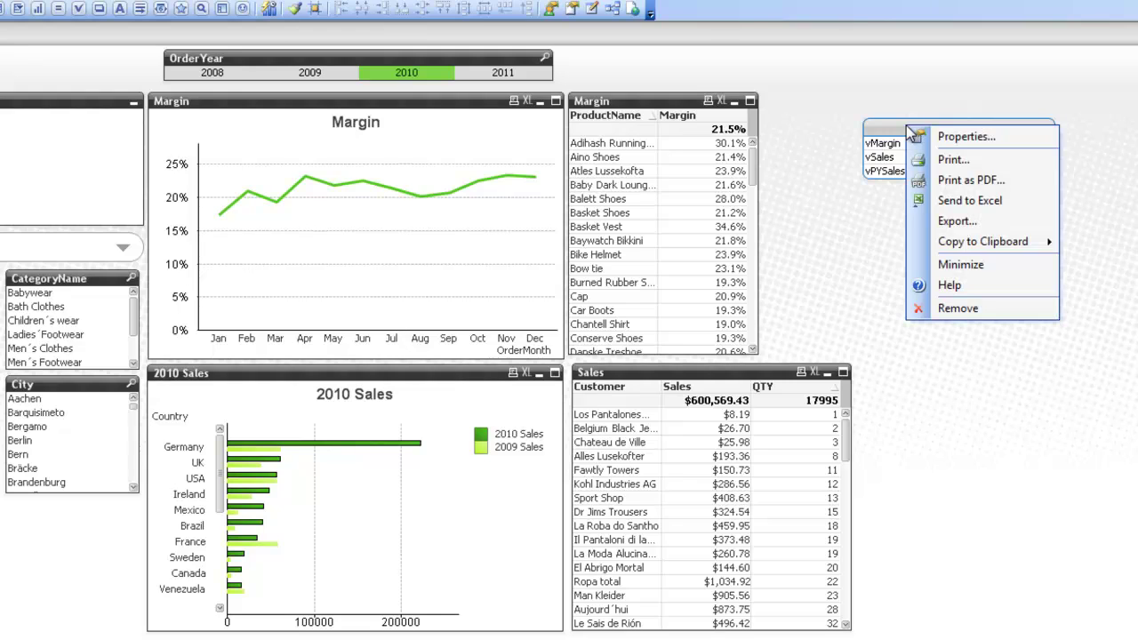
Step: Send the variables table to Excel, insert a top row and delete the equals-sign column
{"action": "left_click", "coordinate": [970, 201]}
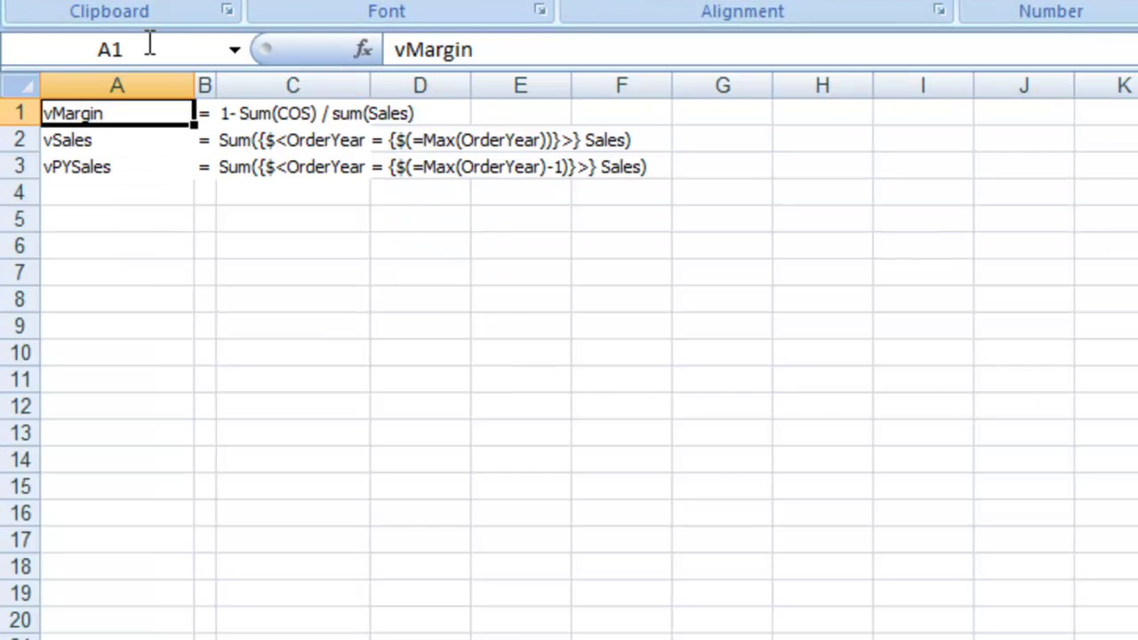
{"action": "double_click", "coordinate": [370, 84]}
{"action": "left_click", "coordinate": [18, 113]}
{"action": "right_click", "coordinate": [17, 113]}
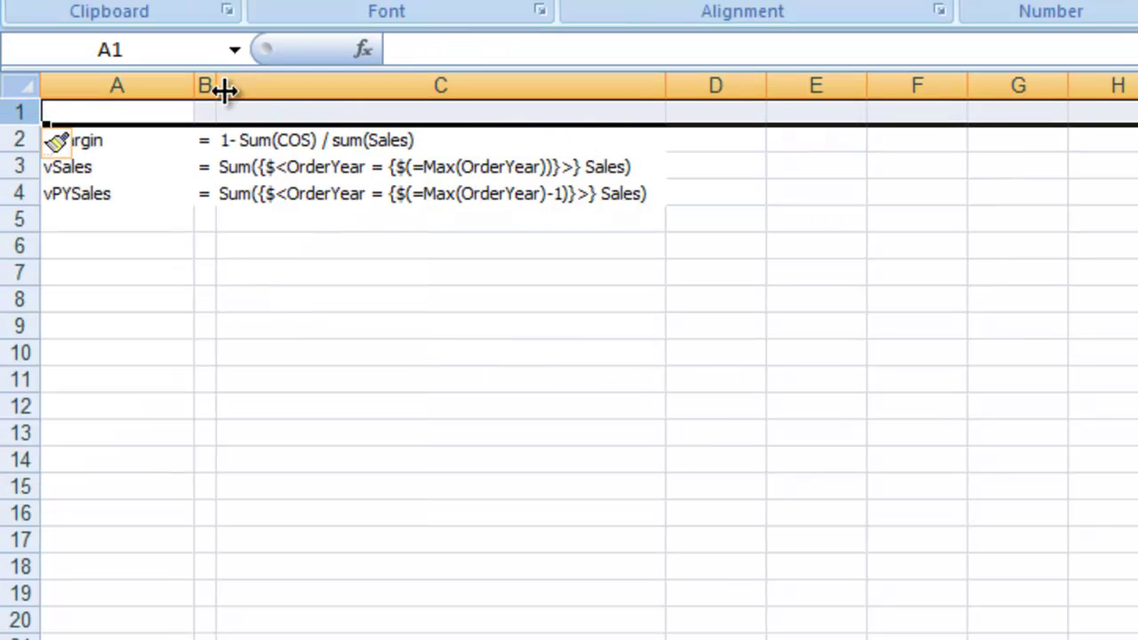
{"action": "left_click", "coordinate": [204, 84]}
{"action": "right_click", "coordinate": [206, 84]}
{"action": "left_click", "coordinate": [348, 283]}
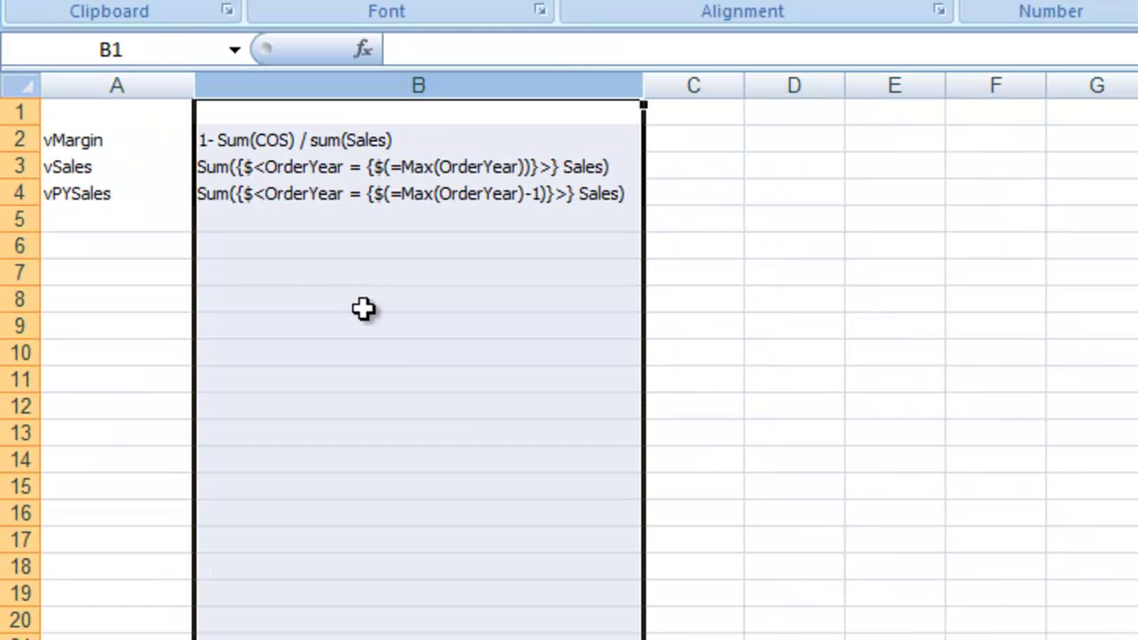
{"action": "left_click", "coordinate": [489, 408]}
Step: Add column headers VariableName and VariableValue in row 1
{"action": "left_click", "coordinate": [153, 111]}
{"action": "type", "text": "Var"}
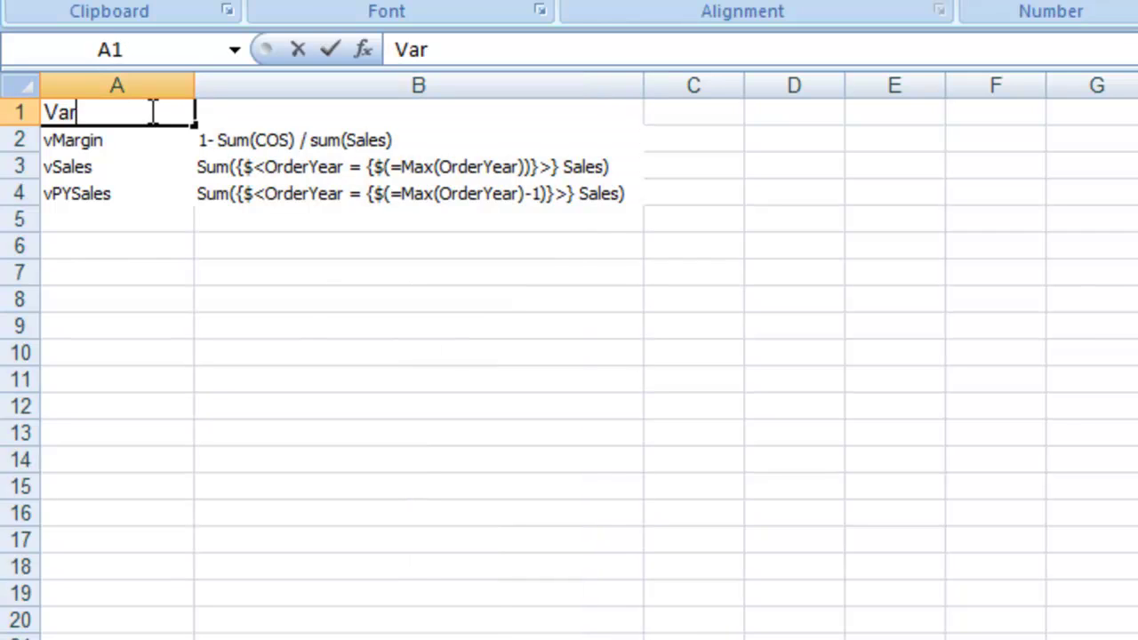
{"action": "type", "text": "iableName"}
{"action": "key", "text": "Tab"}
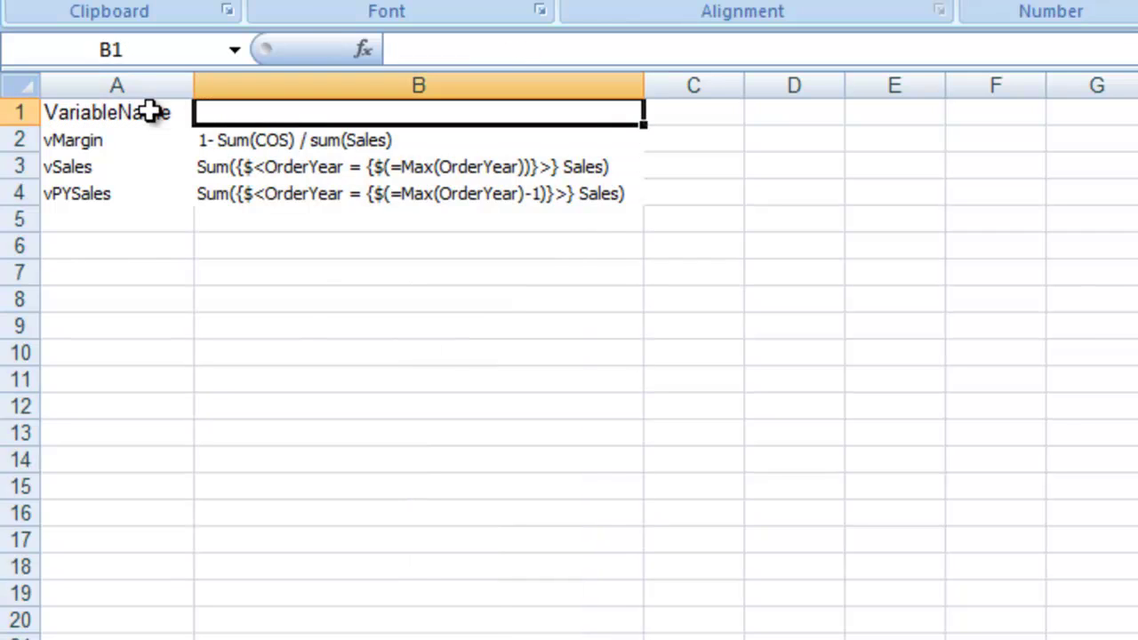
{"action": "type", "text": "Variable"}
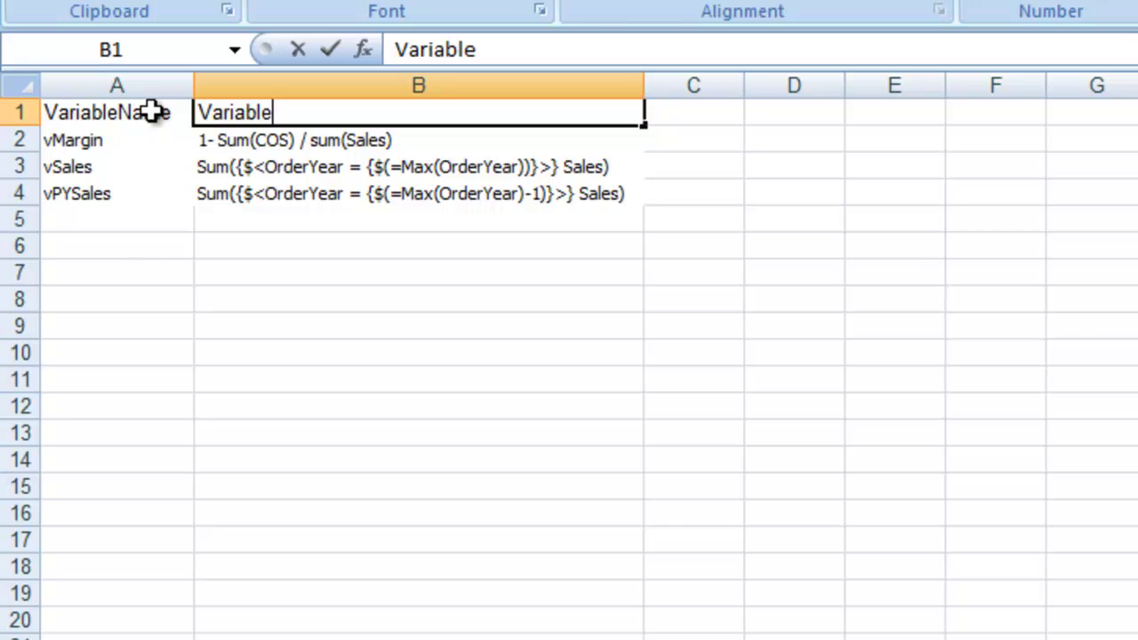
{"action": "type", "text": "Value"}
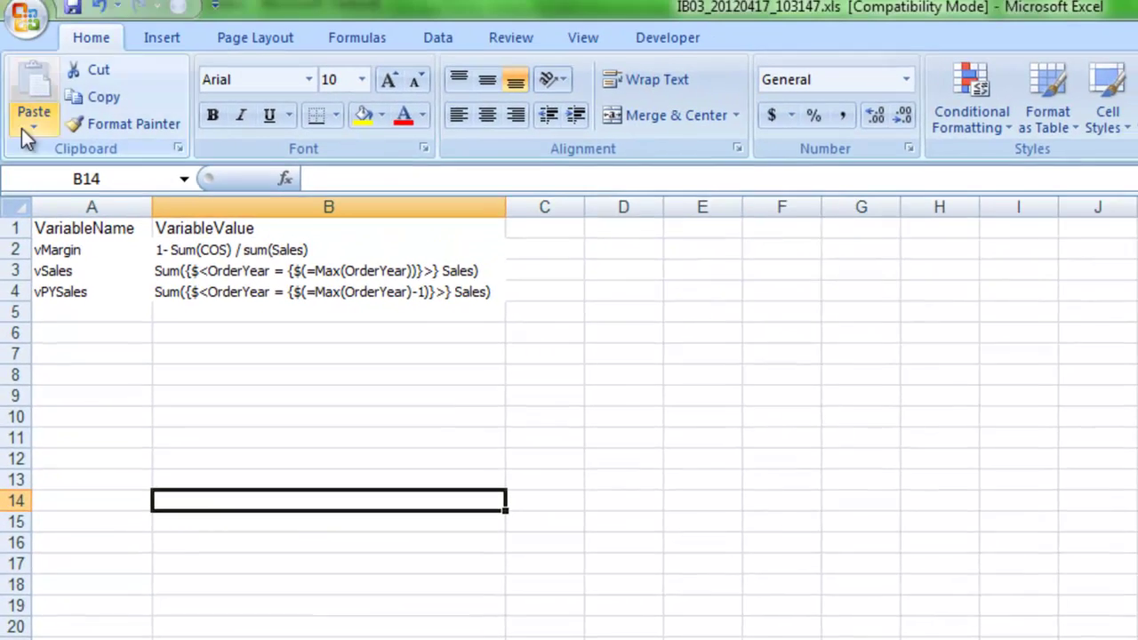
Step: Save the workbook to the Desktop as Variables.xls
{"action": "left_click", "coordinate": [26, 18]}
{"action": "left_click", "coordinate": [589, 329]}
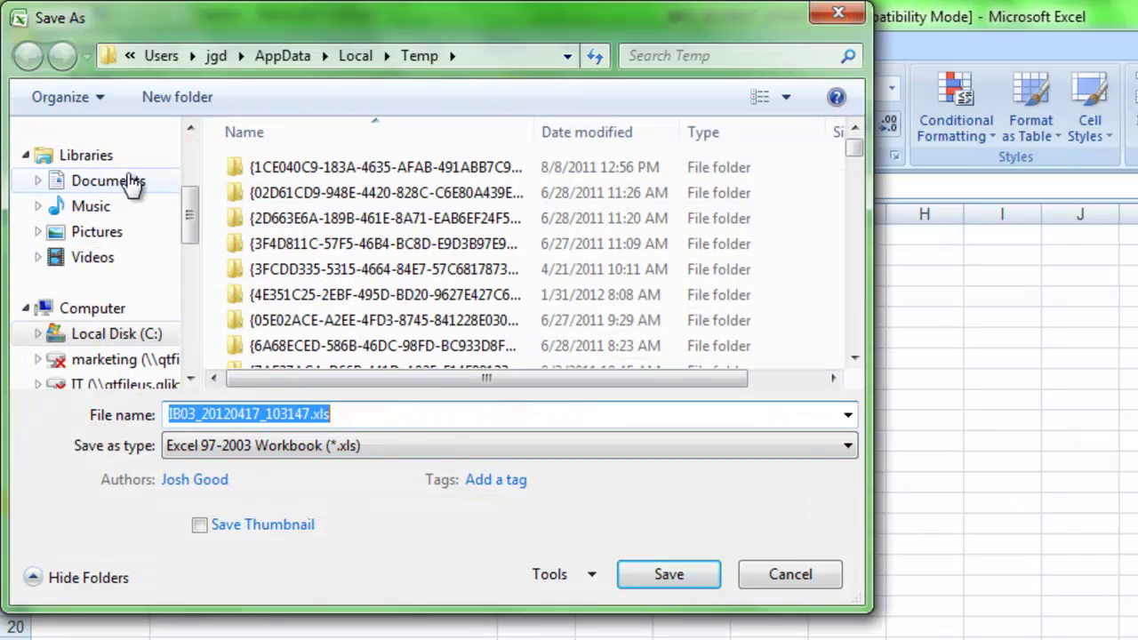
{"action": "scroll", "coordinate": [190, 152], "scroll_direction": "up", "scroll_amount": 3}
{"action": "left_click", "coordinate": [96, 220]}
{"action": "double_click", "coordinate": [310, 418]}
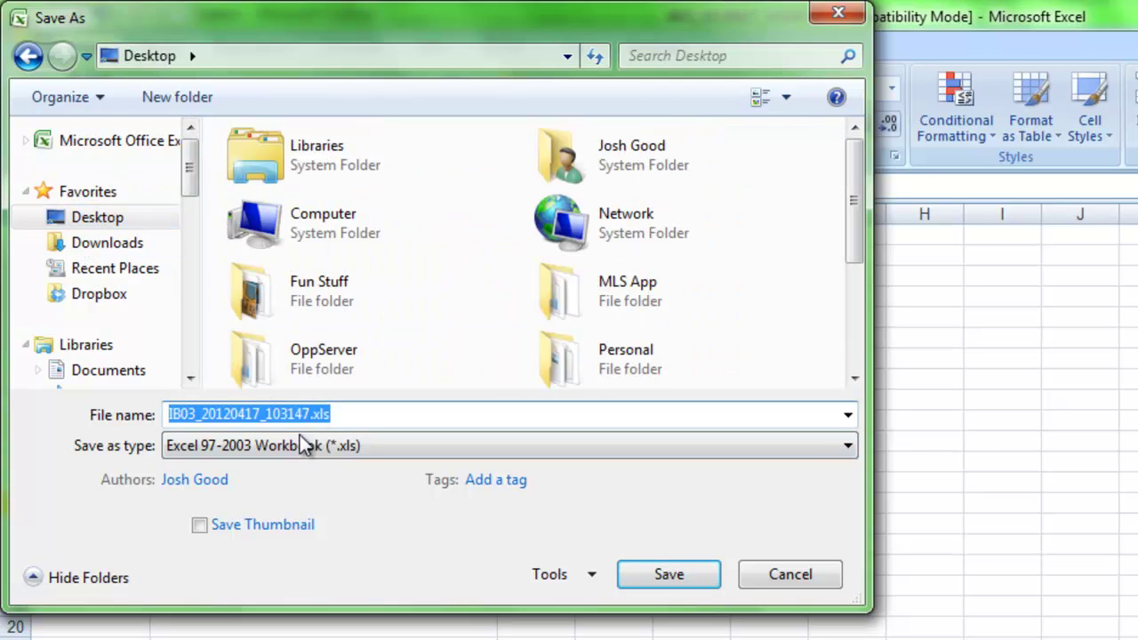
{"action": "type", "text": "Va"}
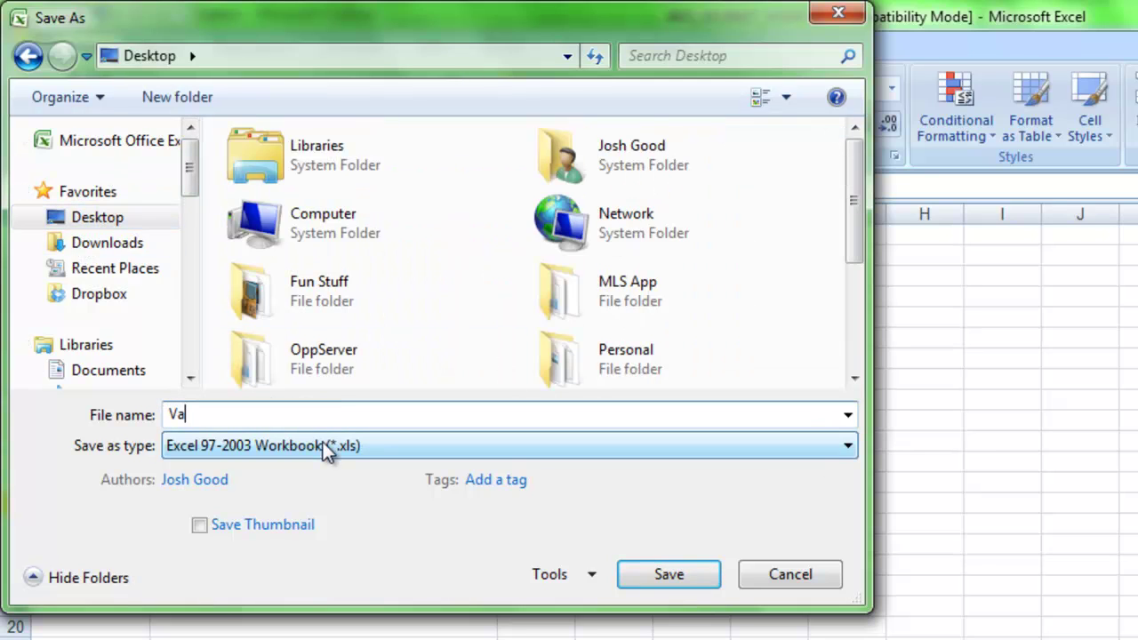
{"action": "type", "text": "riables"}
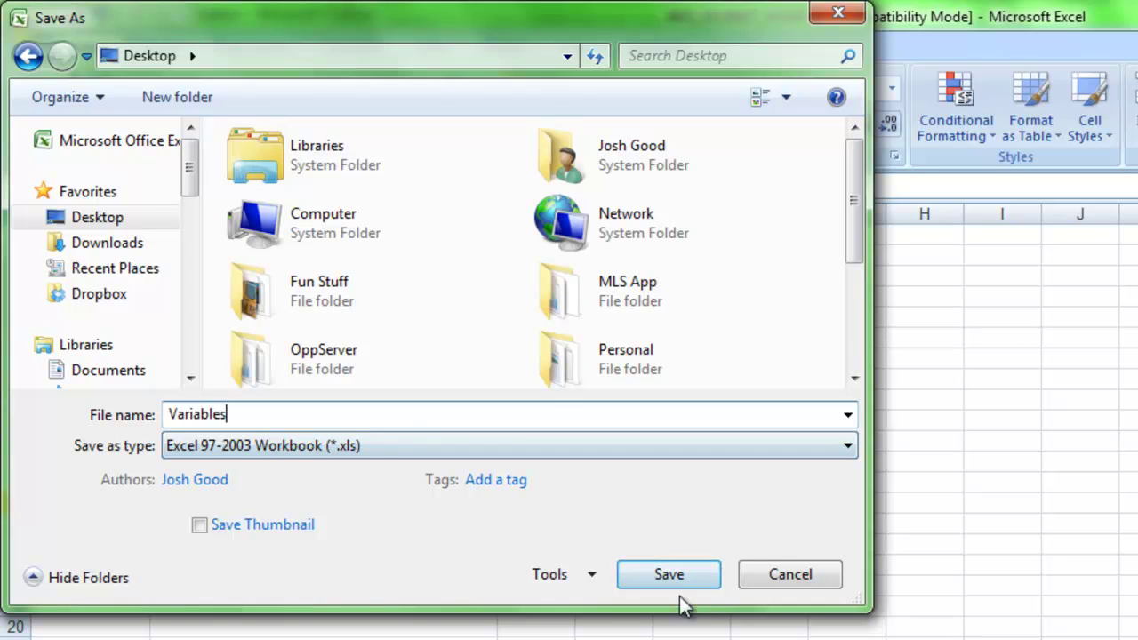
{"action": "left_click", "coordinate": [667, 575]}
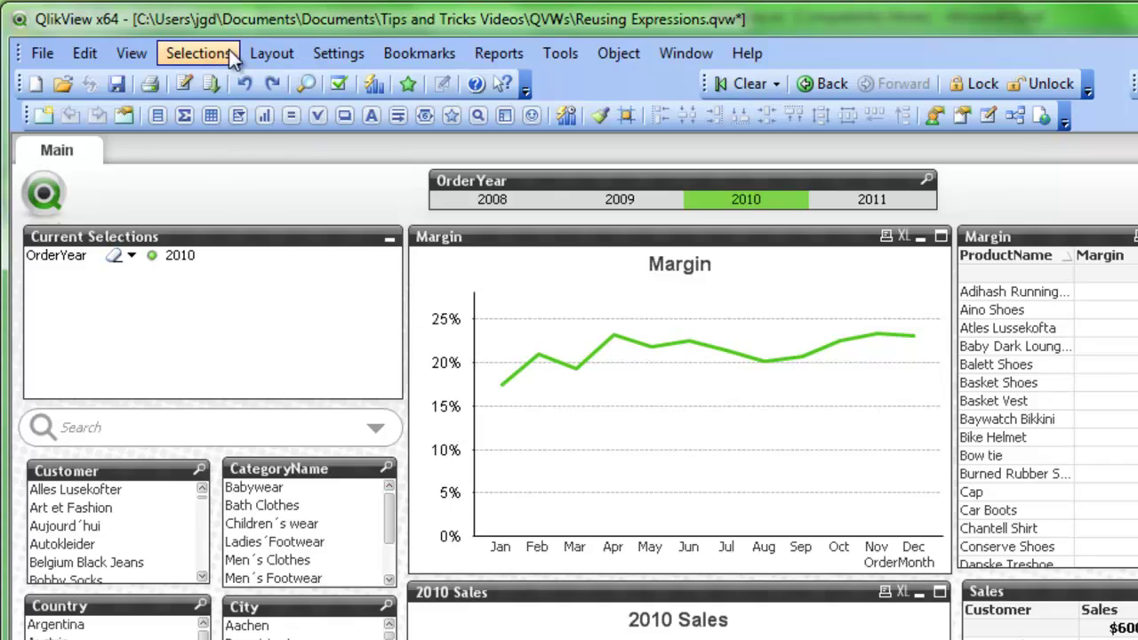
Step: Remove vMargin, vSales and vPYSales in the Variable Overview and confirm
{"action": "left_click", "coordinate": [335, 51]}
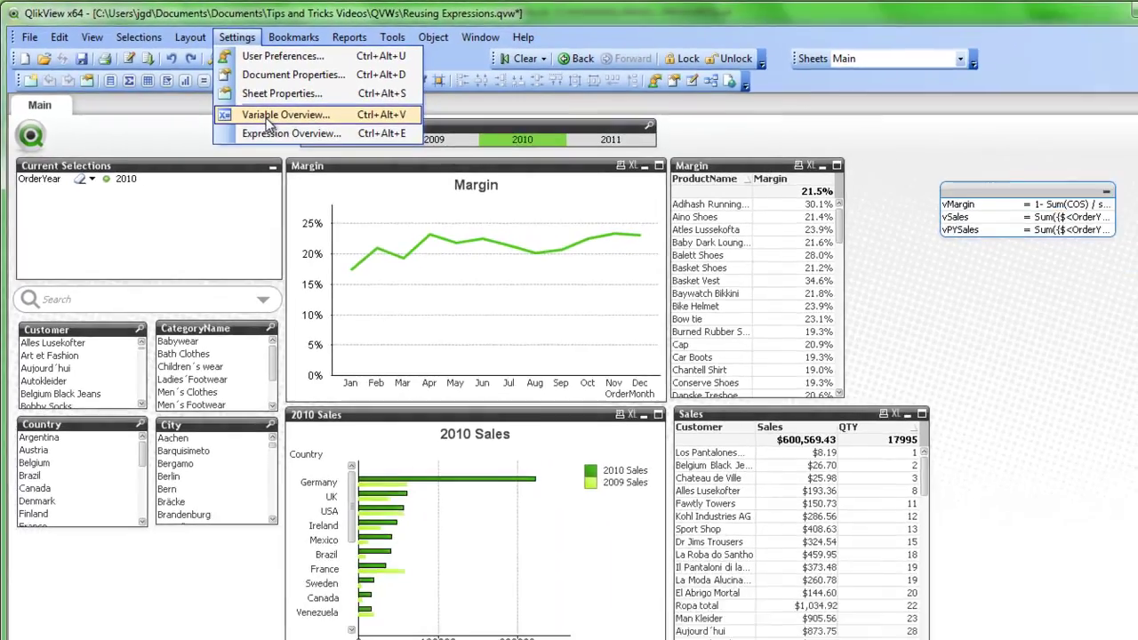
{"action": "left_click", "coordinate": [364, 159]}
{"action": "left_click", "coordinate": [555, 224]}
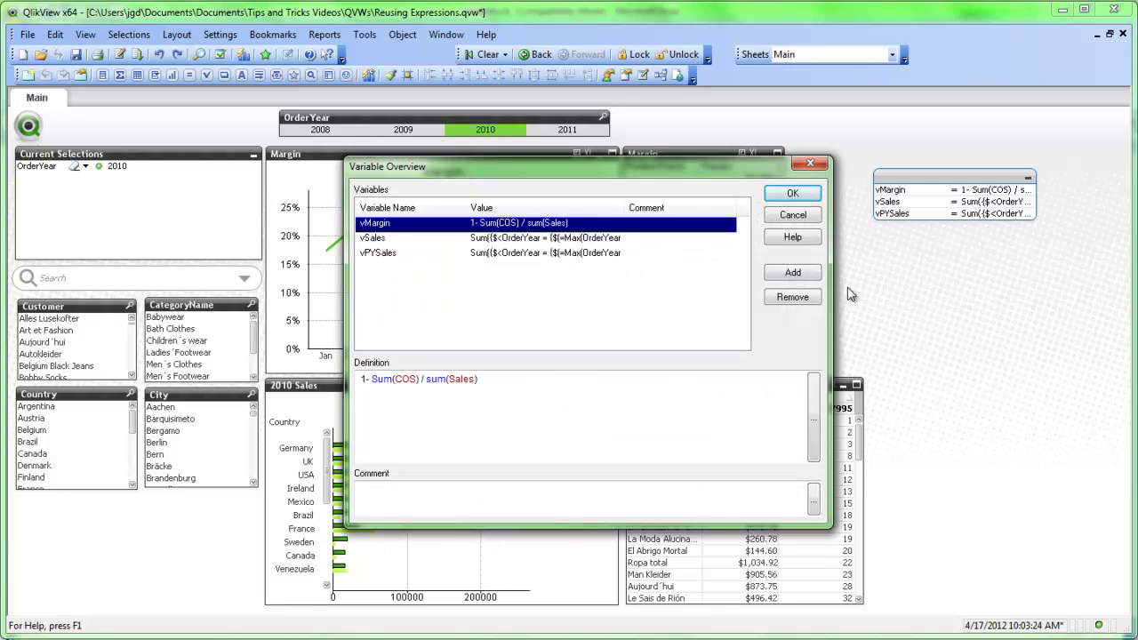
{"action": "left_click", "coordinate": [793, 297]}
{"action": "left_click", "coordinate": [562, 227]}
{"action": "left_click", "coordinate": [793, 297]}
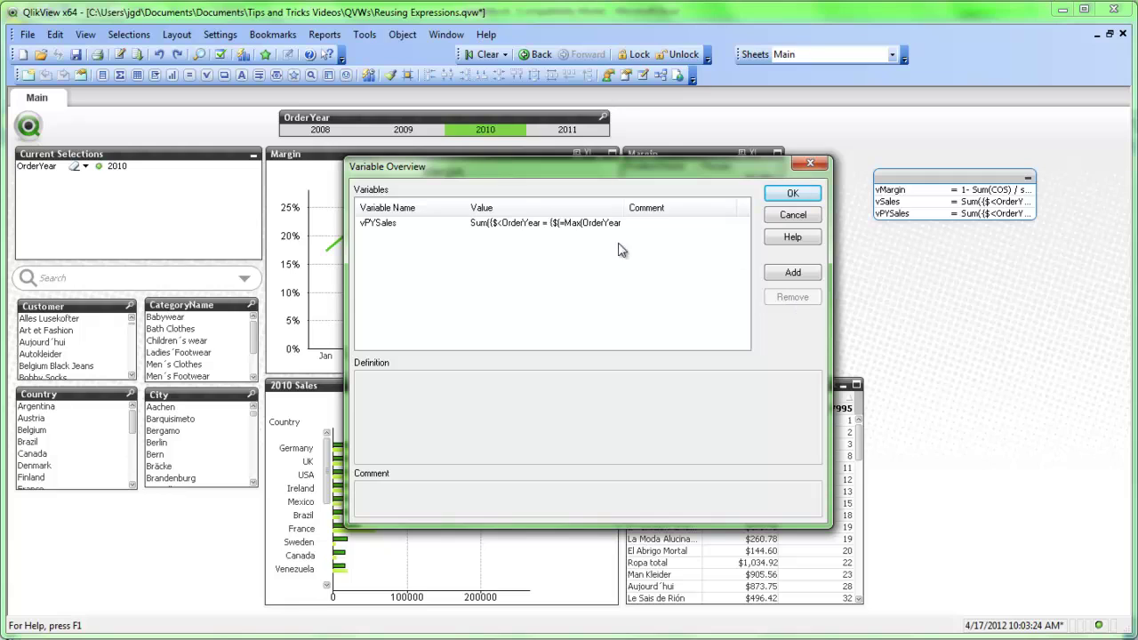
{"action": "left_click", "coordinate": [579, 230]}
{"action": "left_click", "coordinate": [794, 297]}
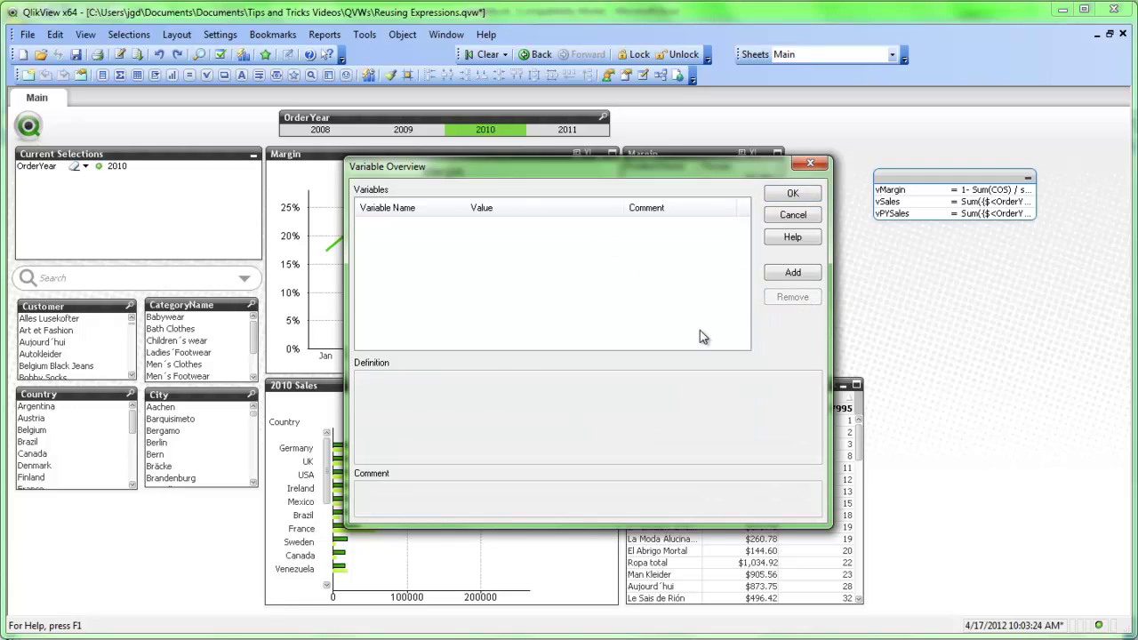
{"action": "left_click", "coordinate": [790, 196]}
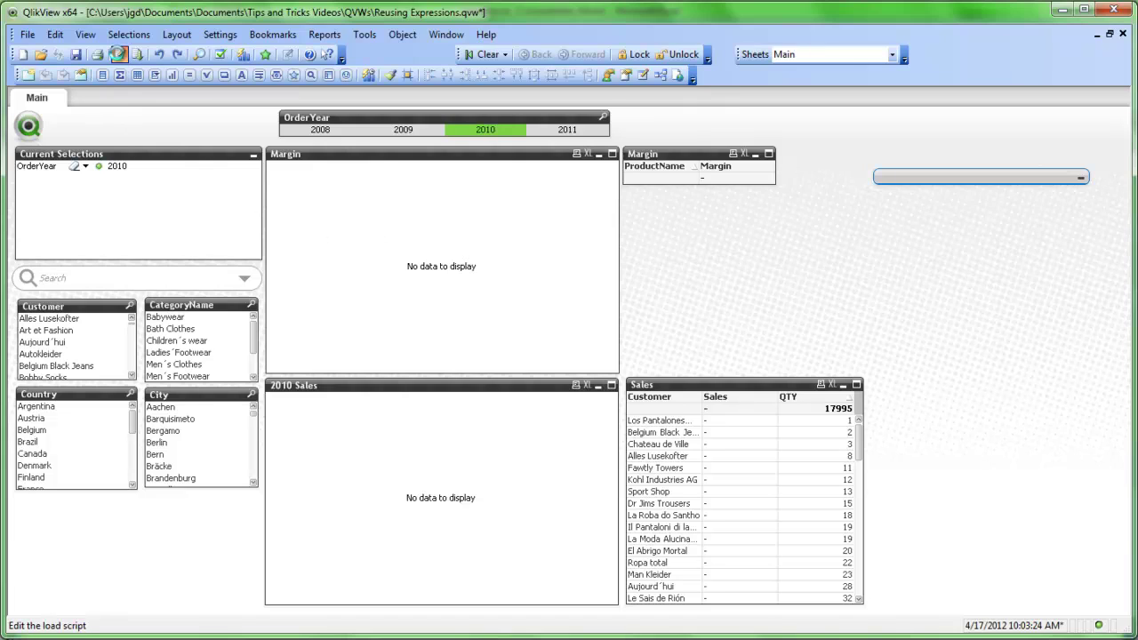
Step: Add a new script tab named VariableLoad
{"action": "left_click", "coordinate": [119, 55]}
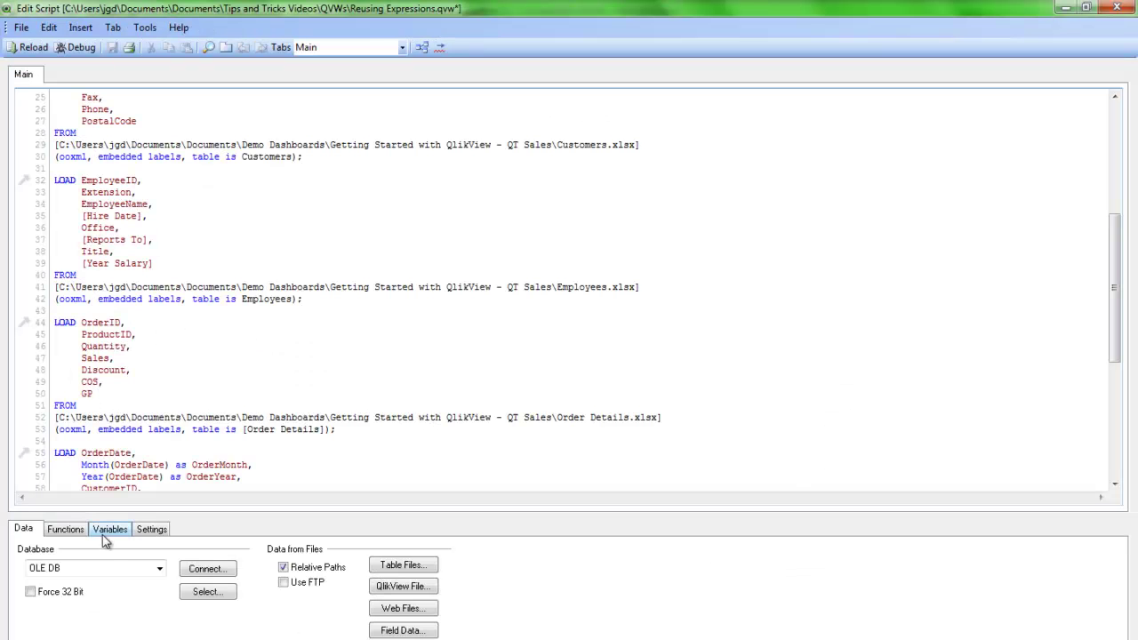
{"action": "left_click", "coordinate": [226, 47]}
{"action": "type", "text": "VariableLoad"}
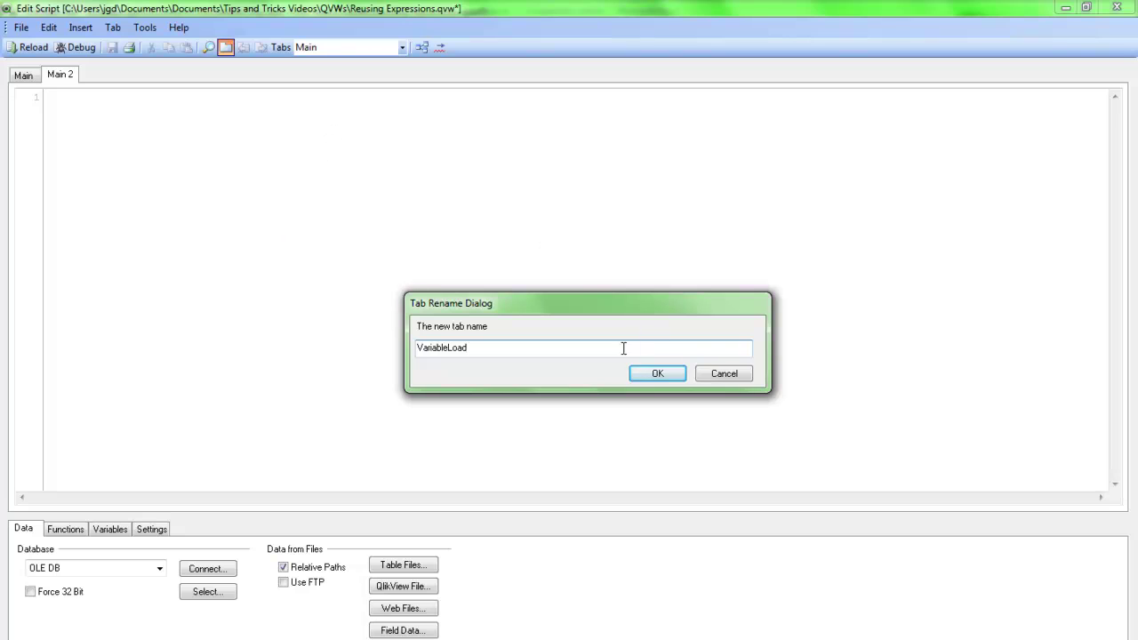
{"action": "left_click", "coordinate": [637, 374]}
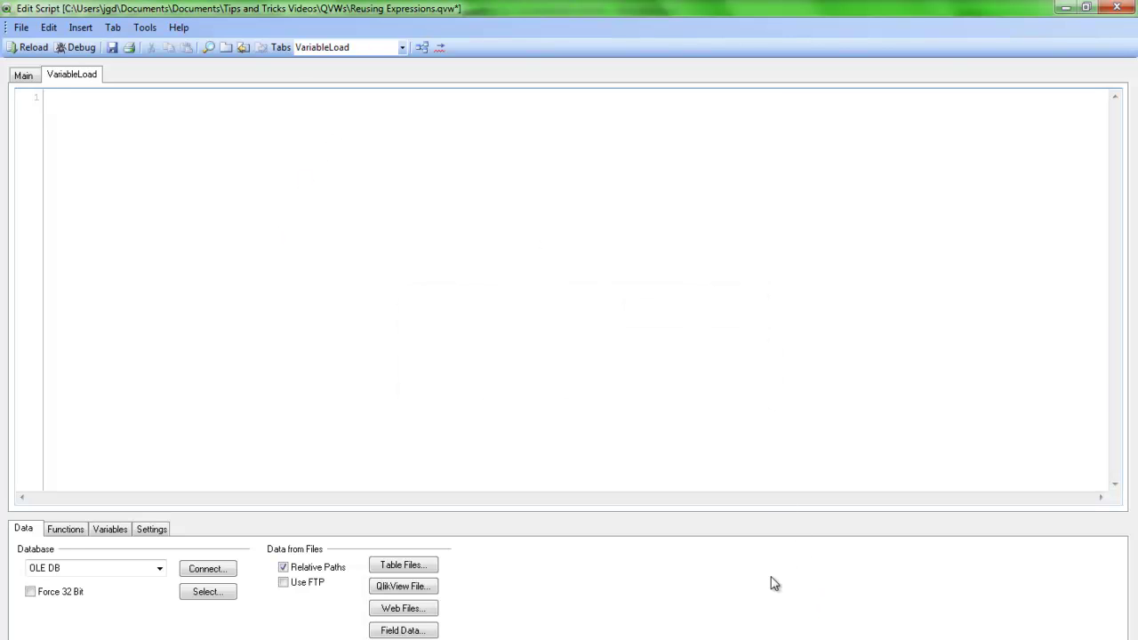
Step: Select Desktop\Variables.xls as the table file to load
{"action": "left_click", "coordinate": [435, 570]}
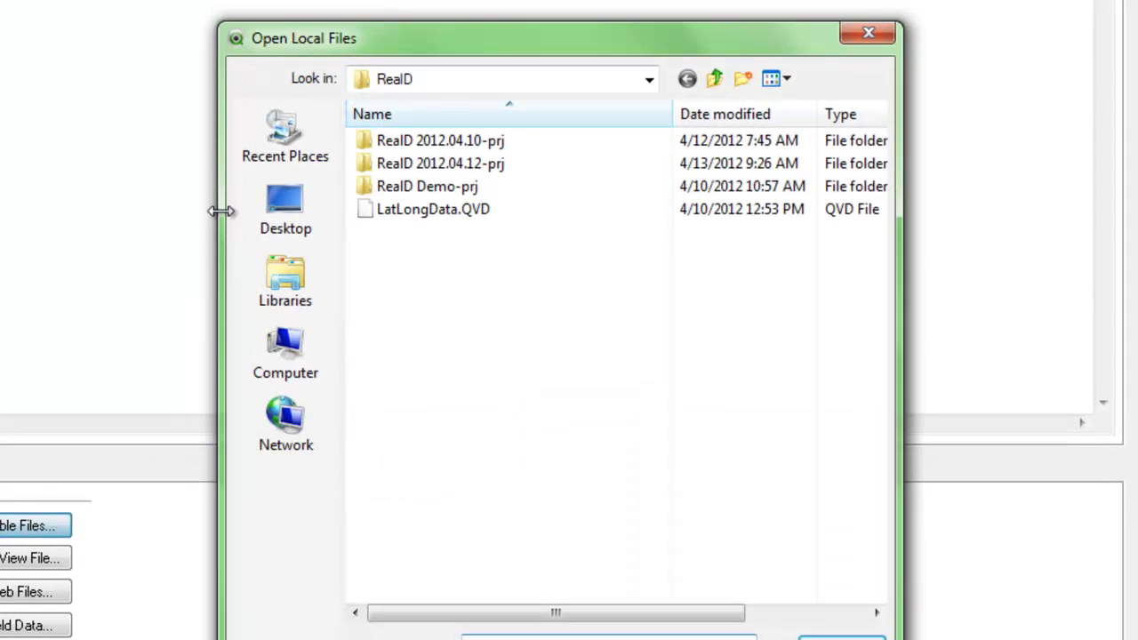
{"action": "left_click", "coordinate": [287, 218]}
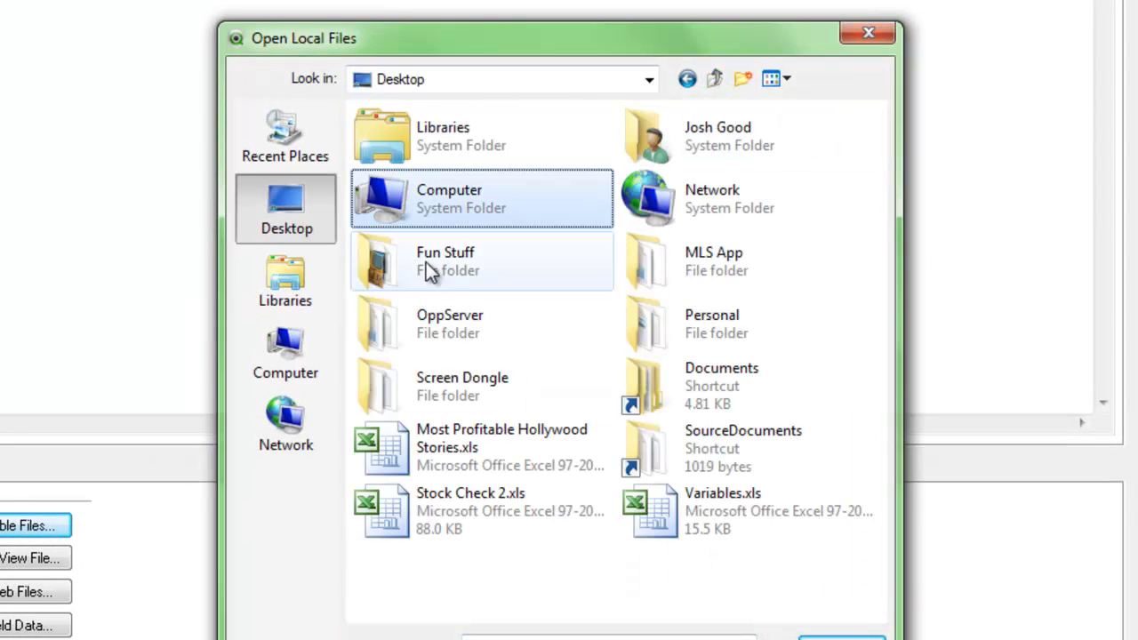
{"action": "left_click", "coordinate": [454, 469]}
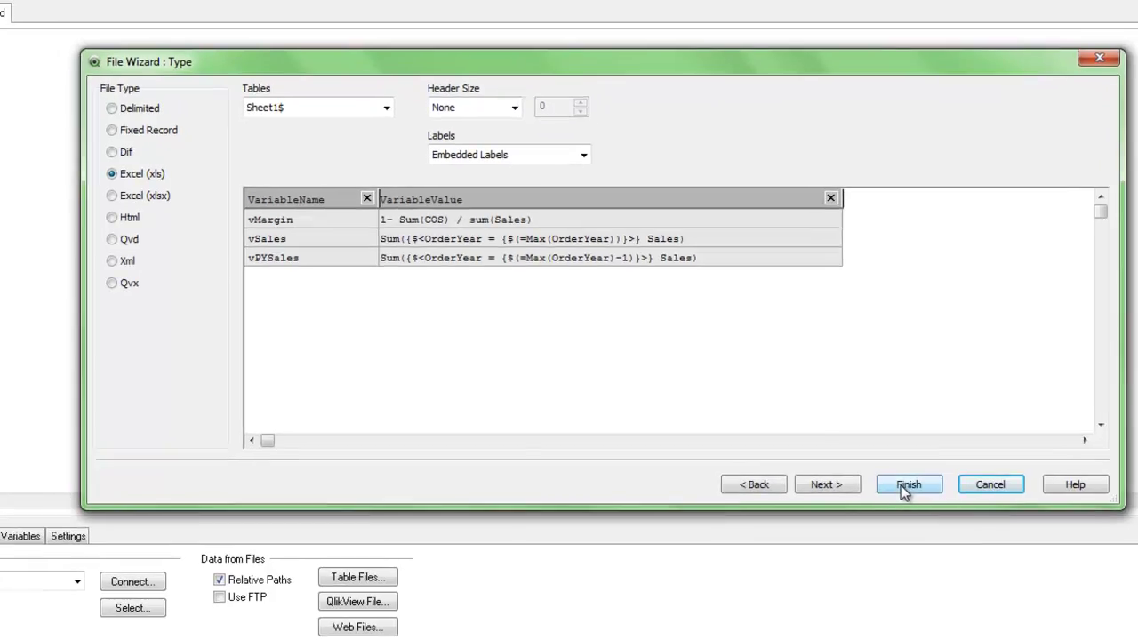
Step: Insert the LOAD, label it 'VariableTable:', and paste the peek loop with Drop Table
{"action": "left_click", "coordinate": [874, 461]}
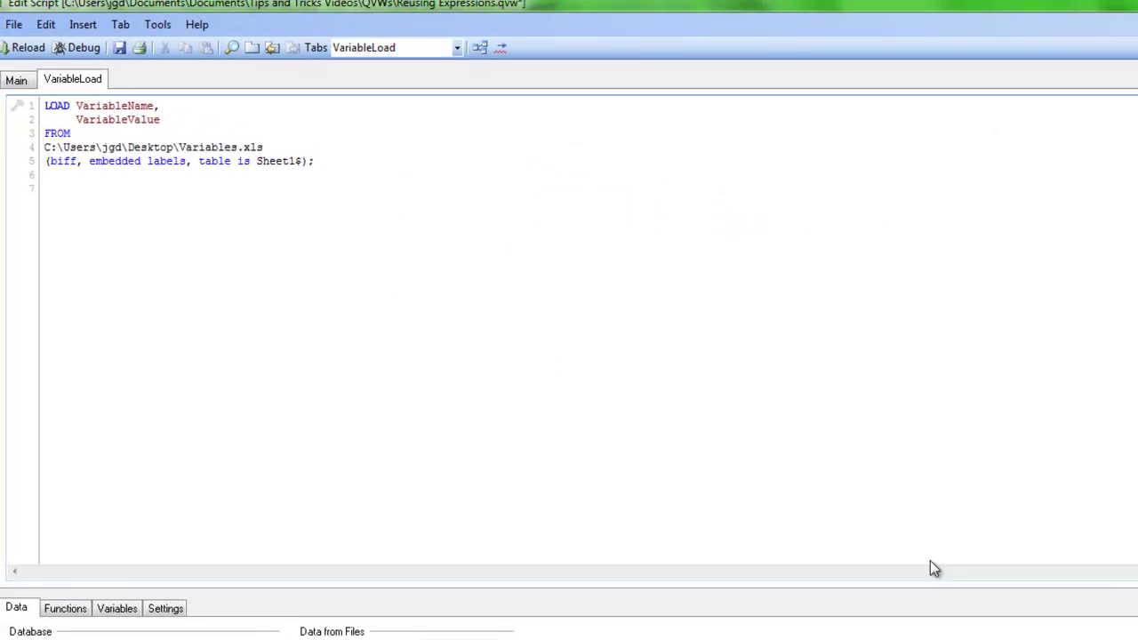
{"action": "left_click", "coordinate": [56, 116]}
{"action": "key", "text": "Return"}
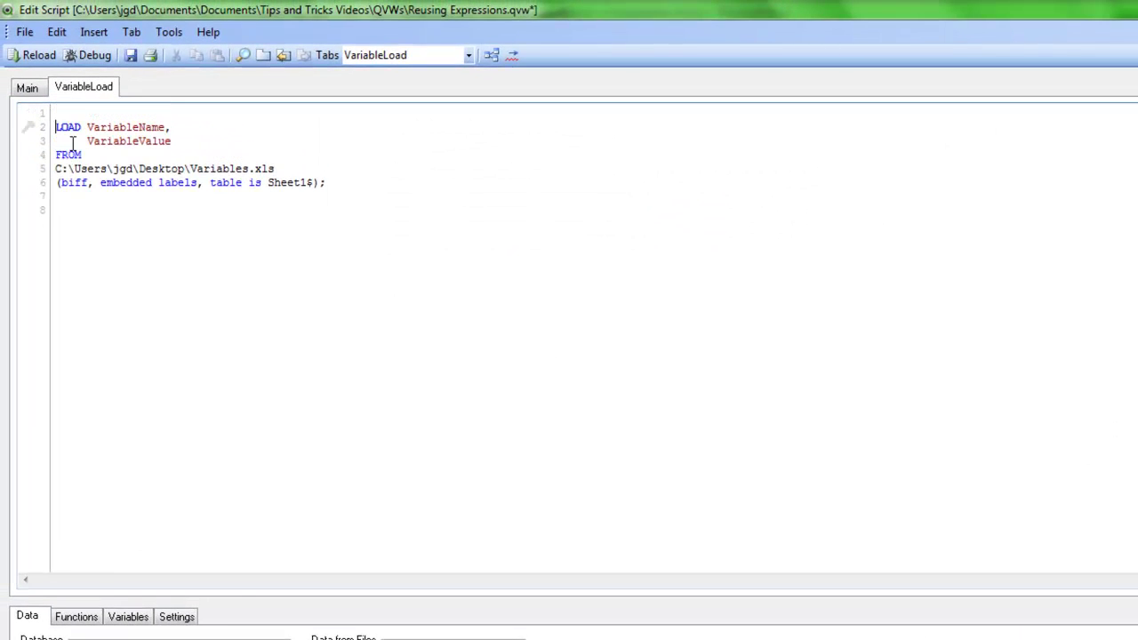
{"action": "type", "text": "Variable T"}
{"action": "key", "text": "BackSpace"}
{"action": "key", "text": "BackSpace"}
{"action": "type", "text": "Table:"}
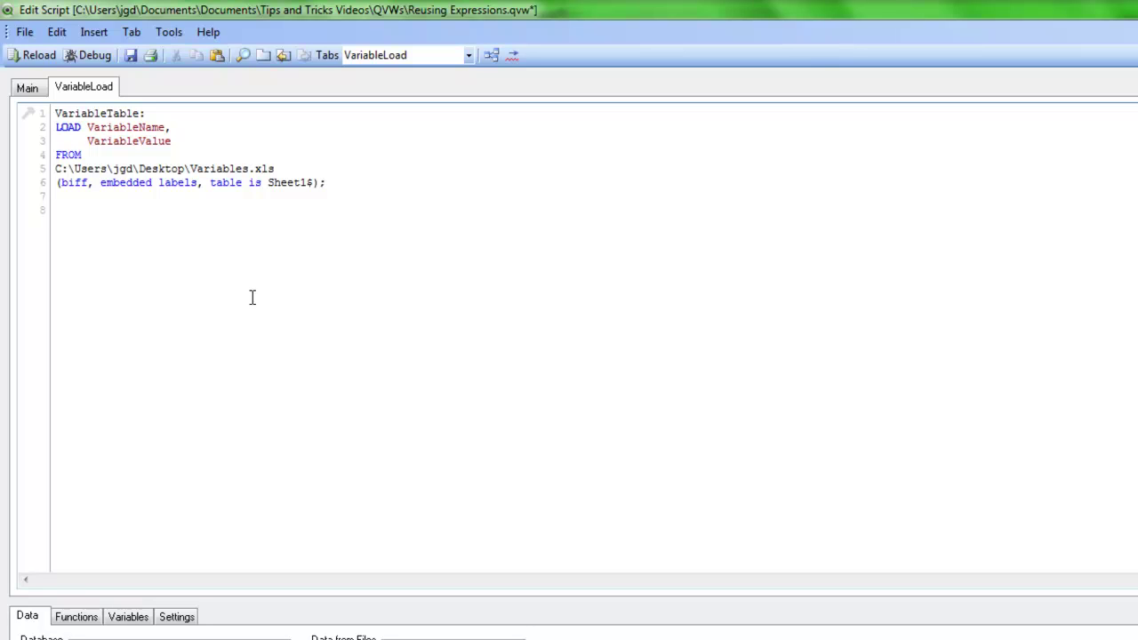
{"action": "right_click", "coordinate": [74, 214]}
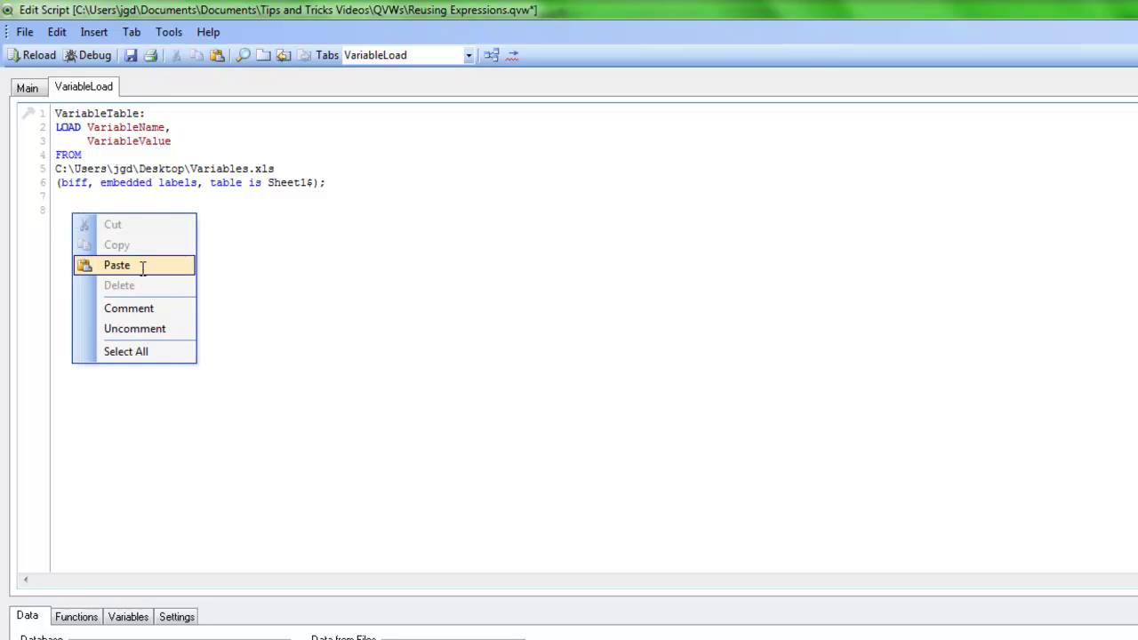
{"action": "left_click", "coordinate": [120, 263]}
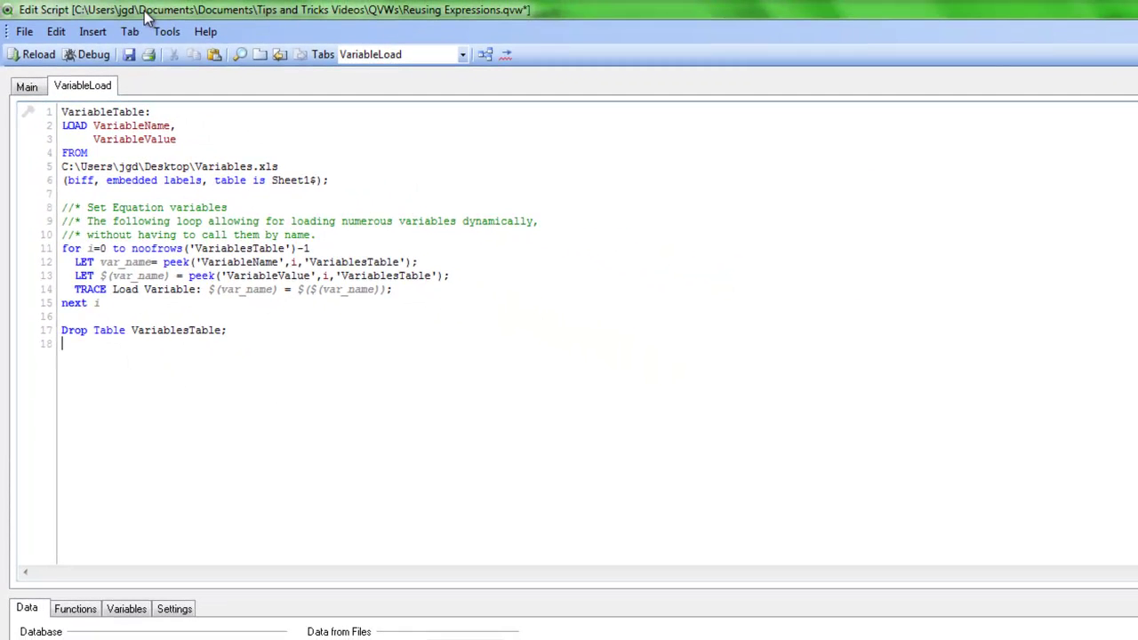
Step: Save and reload the script, then test the charts by selecting 2011 and 2010
{"action": "left_click", "coordinate": [130, 54]}
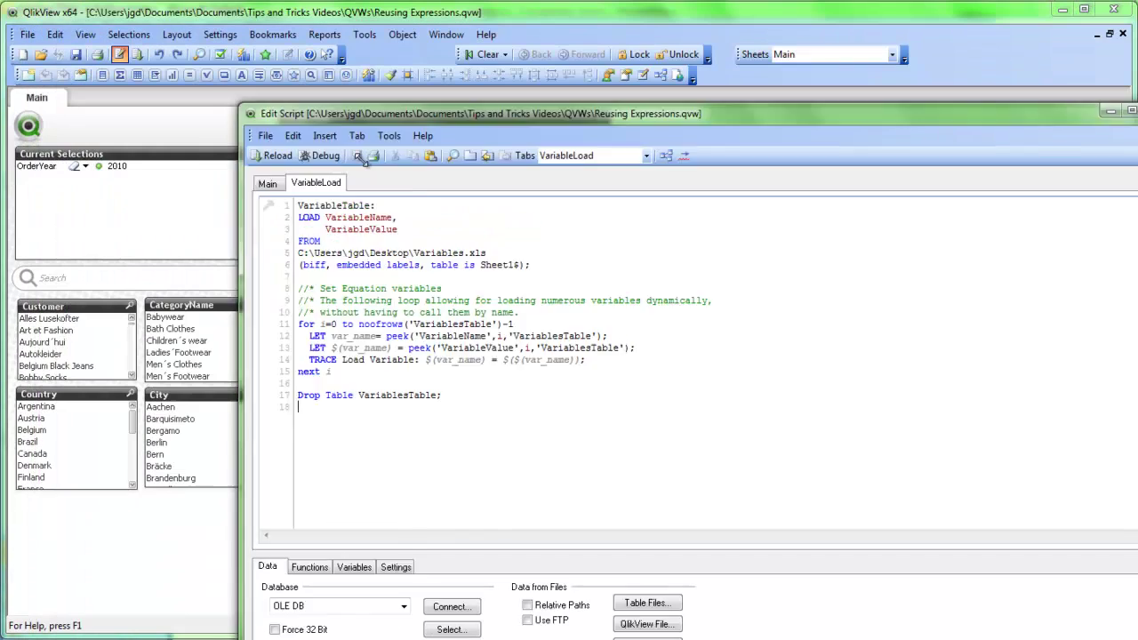
{"action": "left_click_drag", "start_coordinate": [467, 113], "coordinate": [472, 400]}
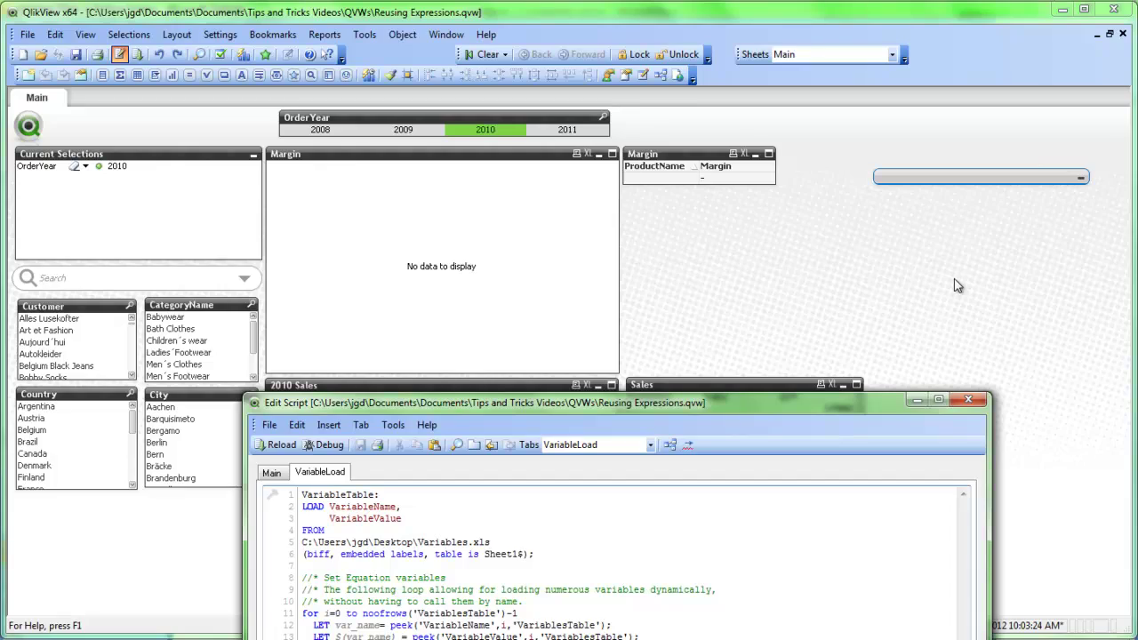
{"action": "left_click_drag", "start_coordinate": [801, 402], "coordinate": [720, 59]}
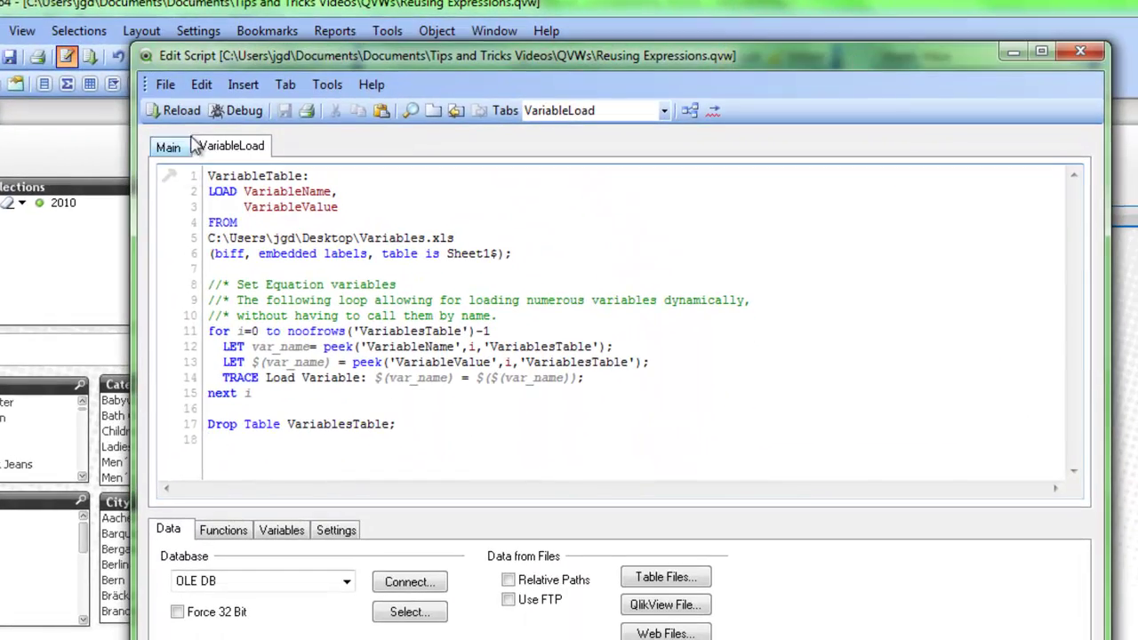
{"action": "left_click", "coordinate": [174, 110]}
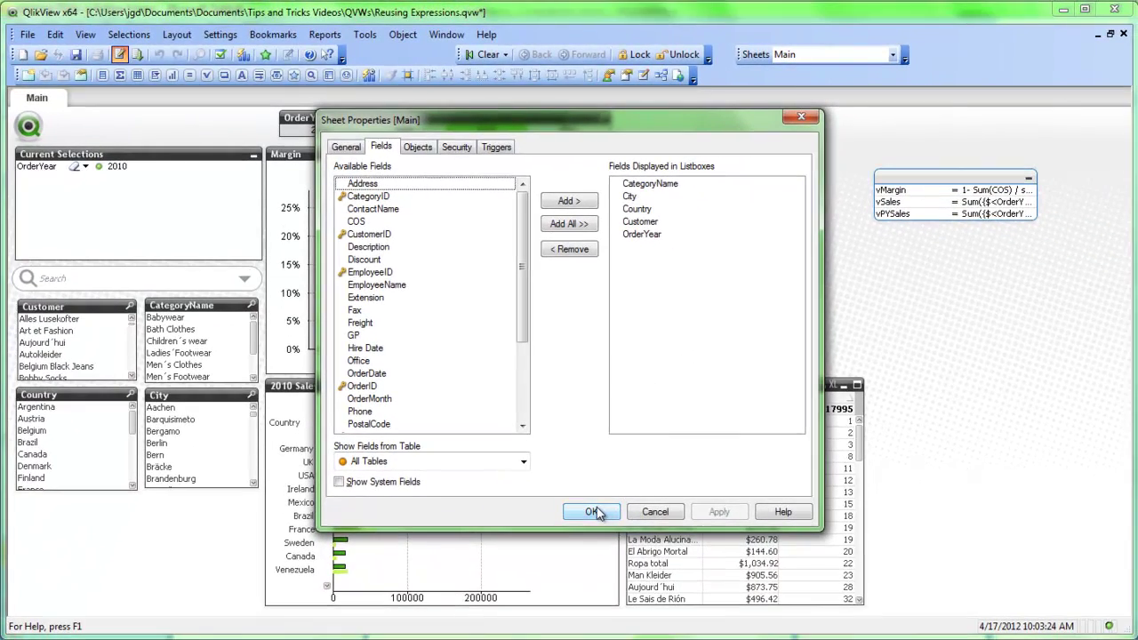
{"action": "left_click", "coordinate": [594, 512]}
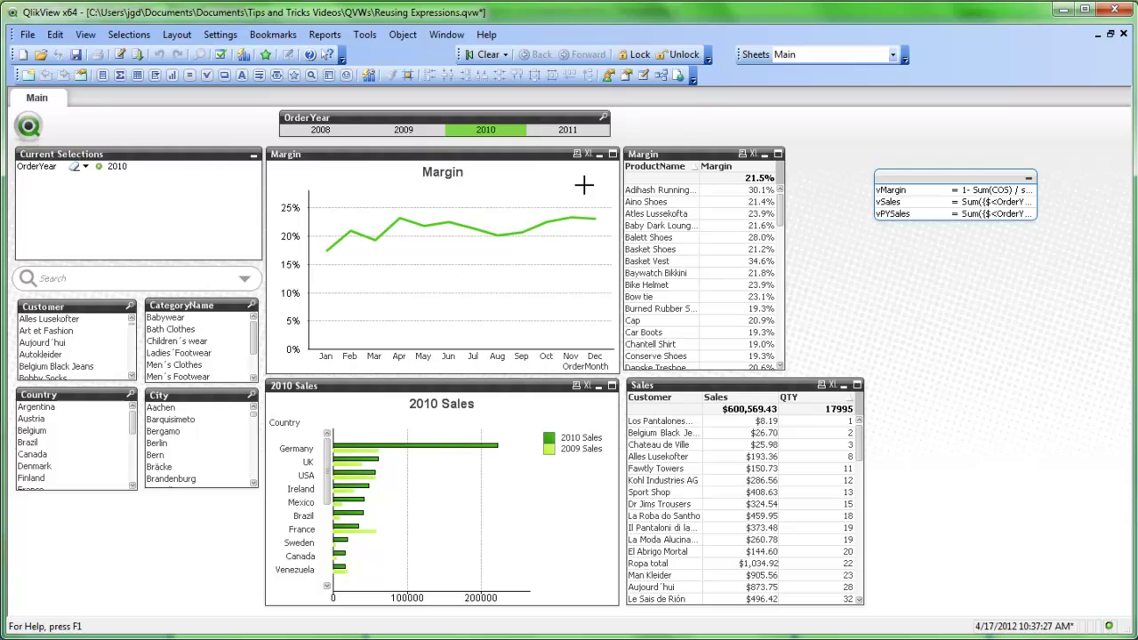
{"action": "left_click", "coordinate": [569, 129]}
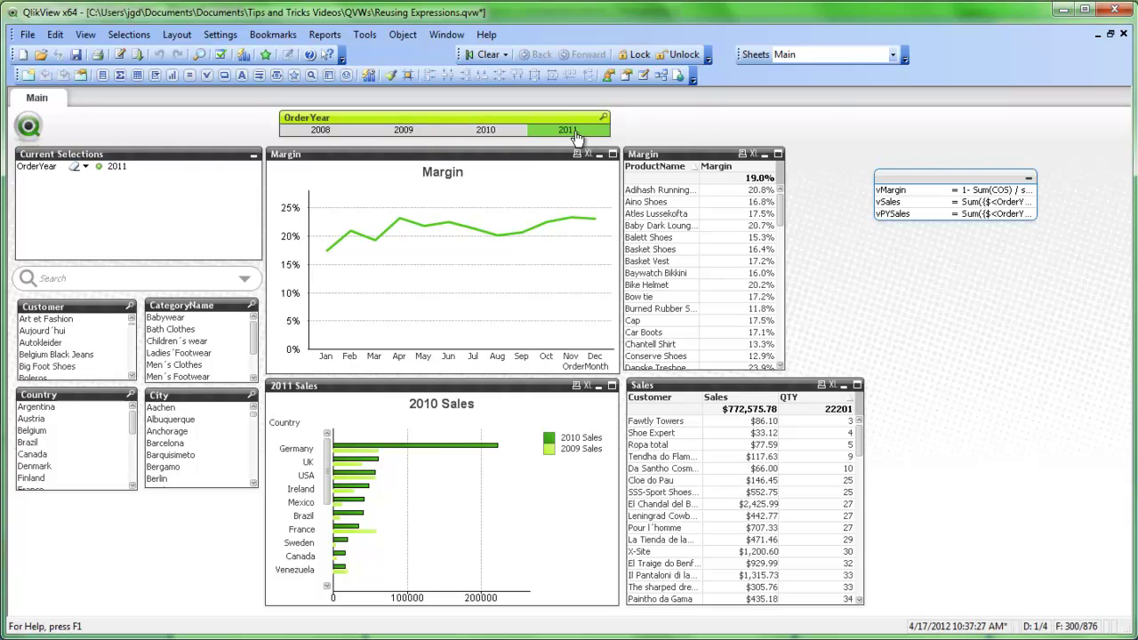
{"action": "left_click", "coordinate": [502, 134]}
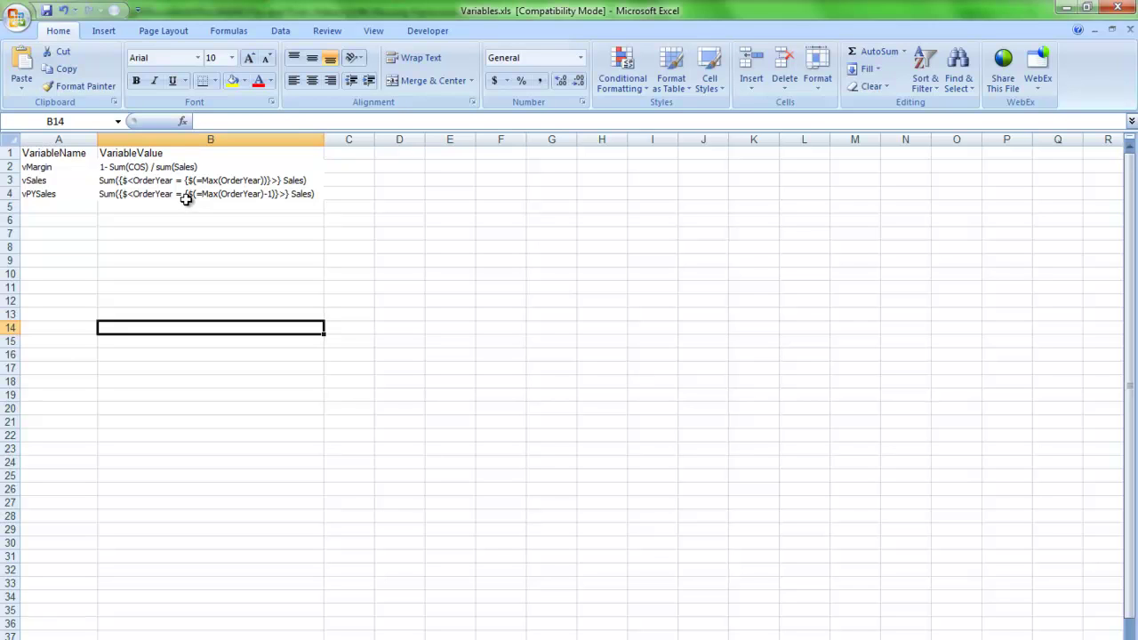
{"action": "left_click", "coordinate": [1067, 8]}
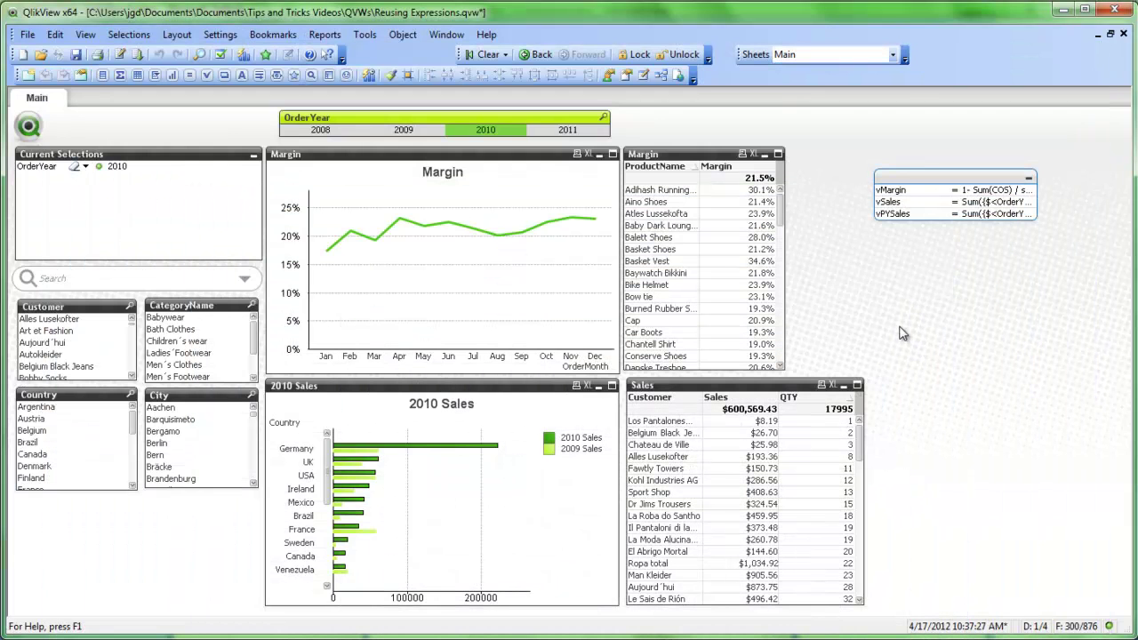